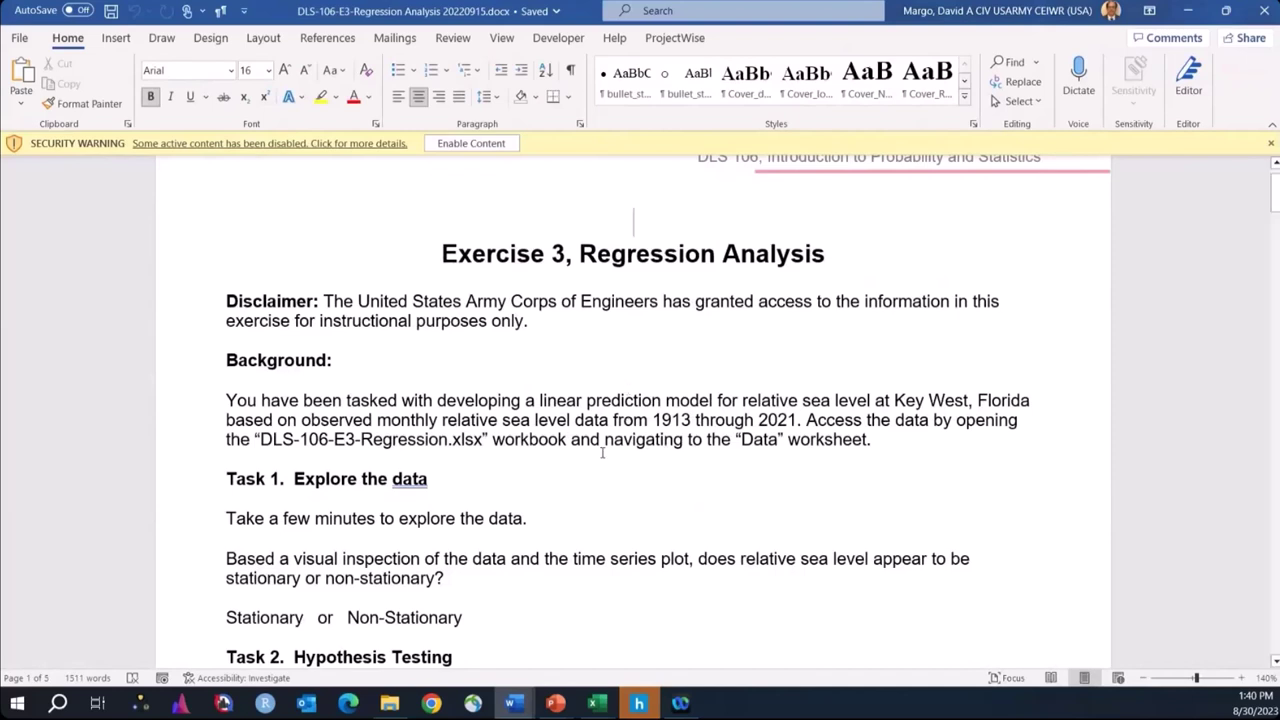
# - Read the exercise's background and the Task 1 and Task 2 instructions on data exploration and Spearman rank hypothesis testing
pyautogui.scroll(-3, 564, 449)
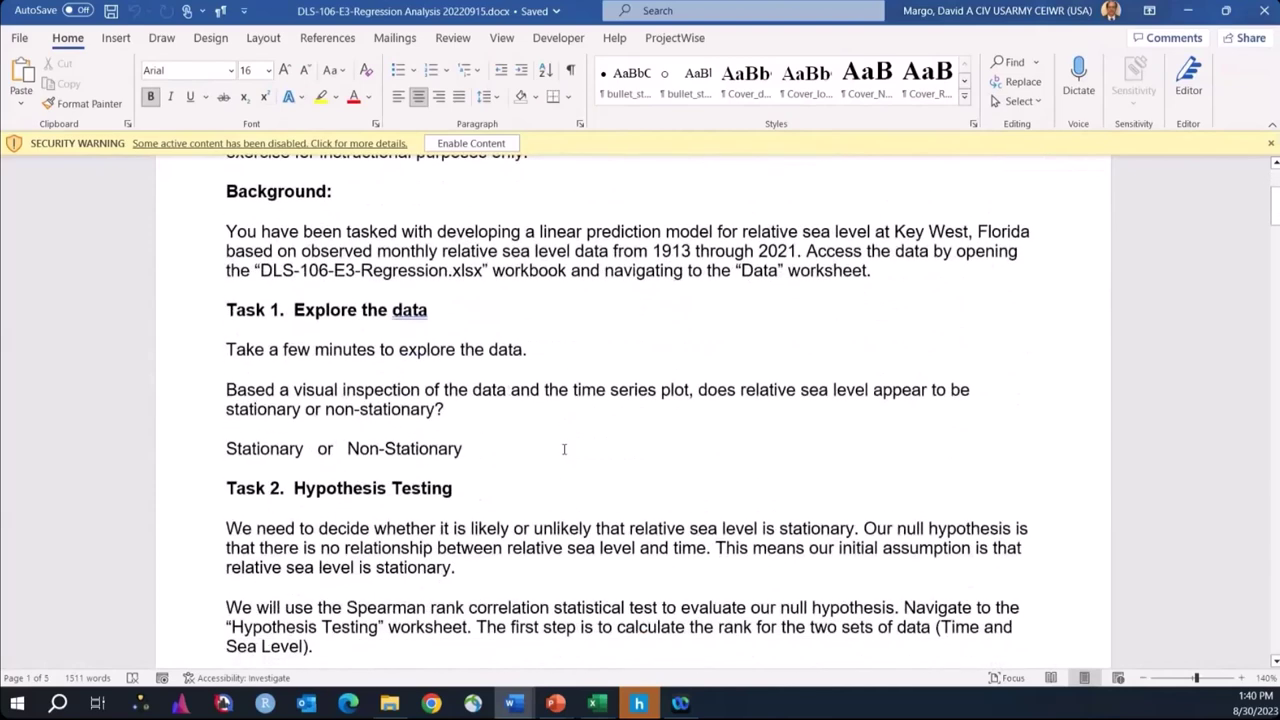
pyautogui.scroll(-1, 564, 449)
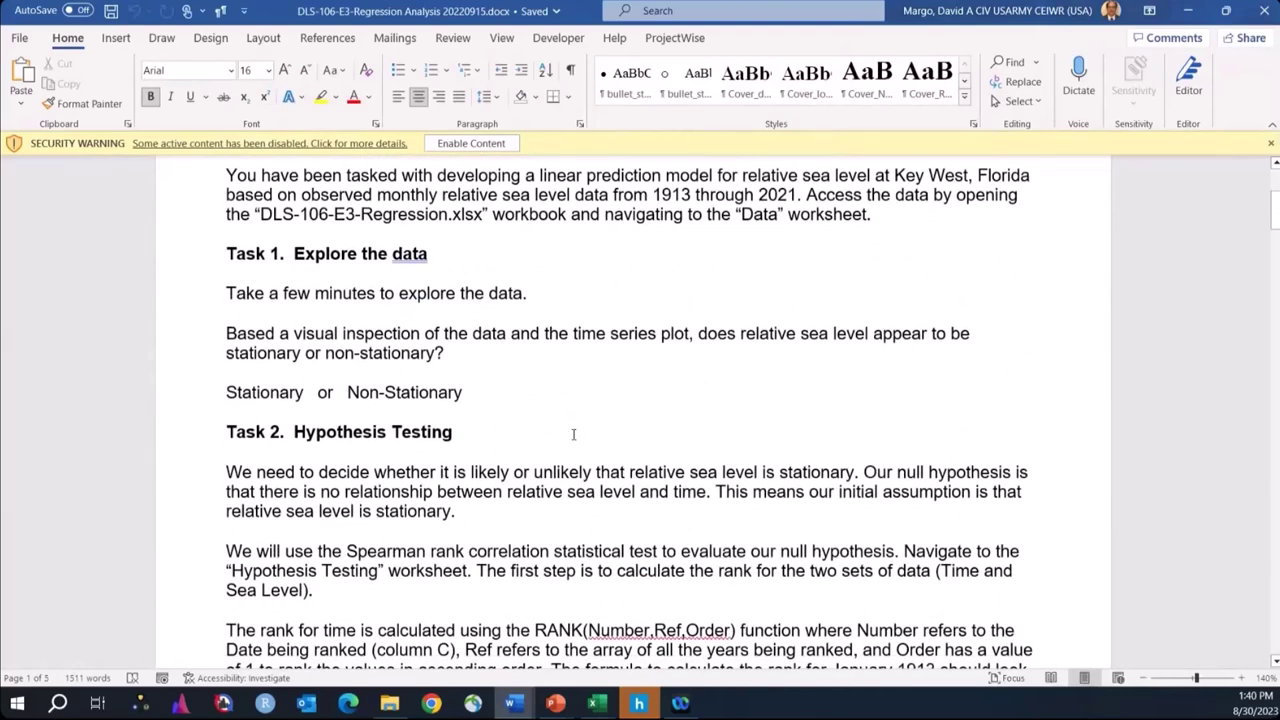
pyautogui.scroll(-4, 572, 436)
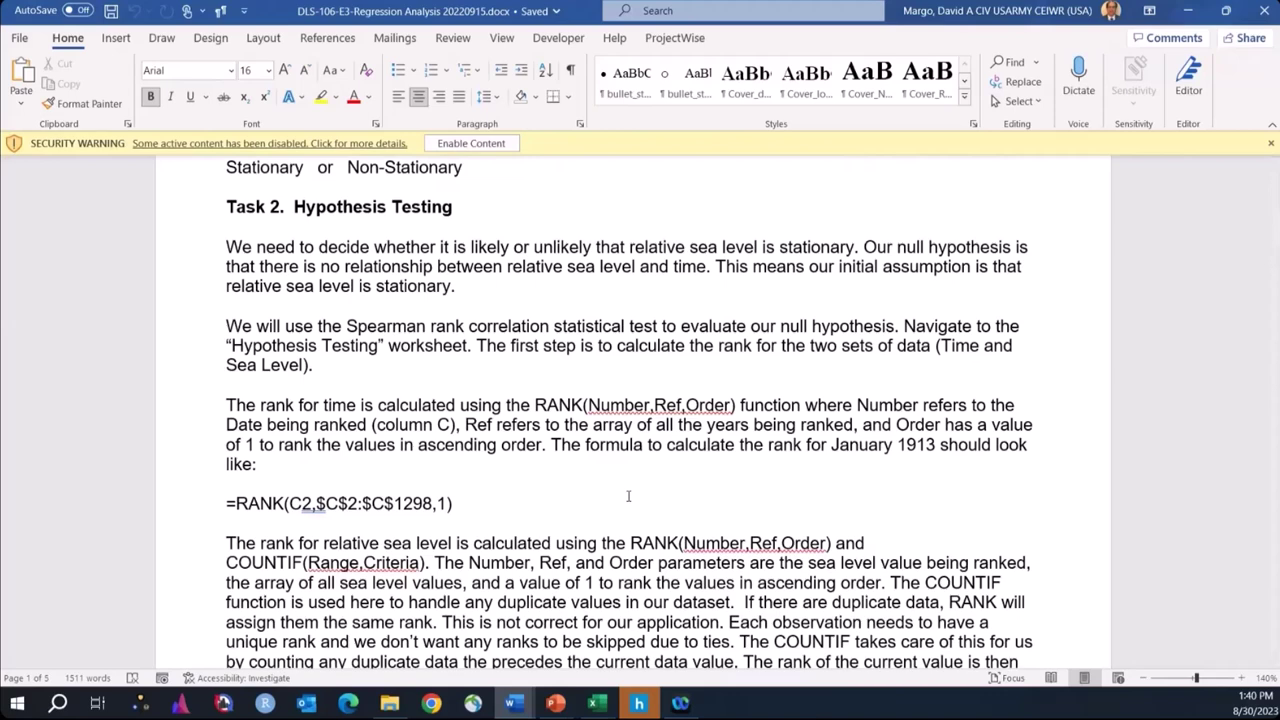
pyautogui.scroll(-5, 630, 496)
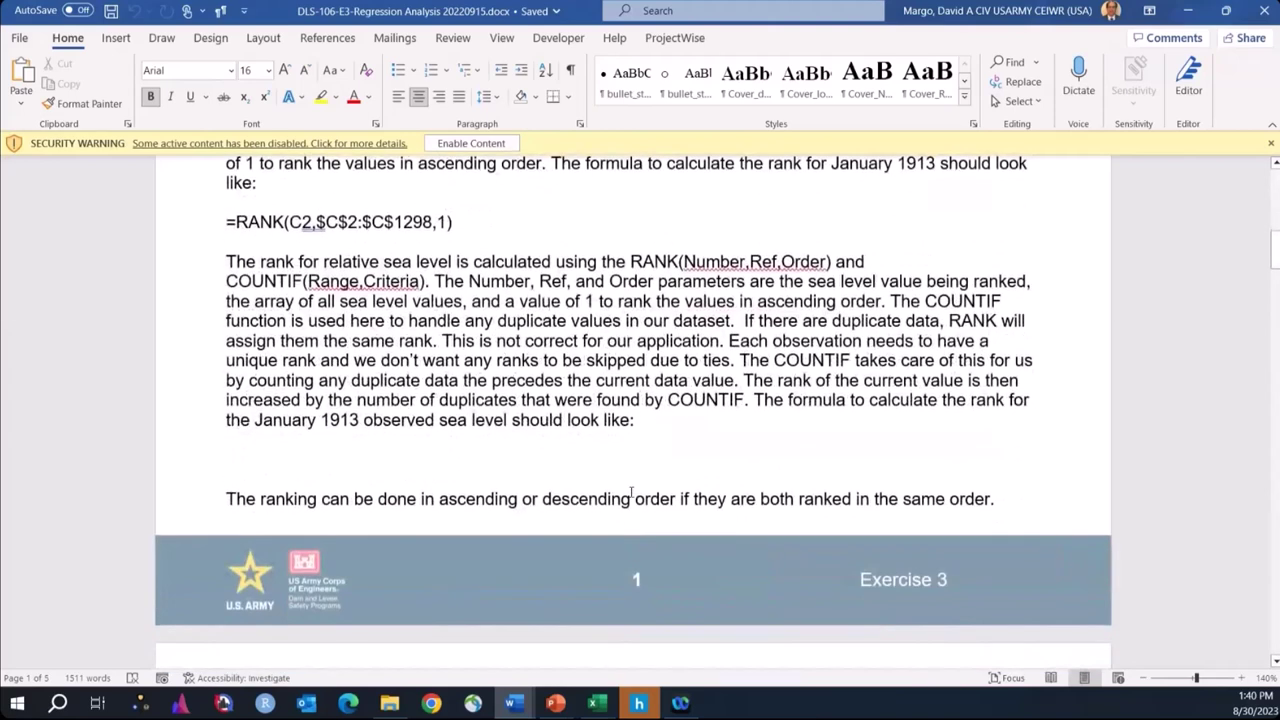
pyautogui.scroll(-6, 631, 492)
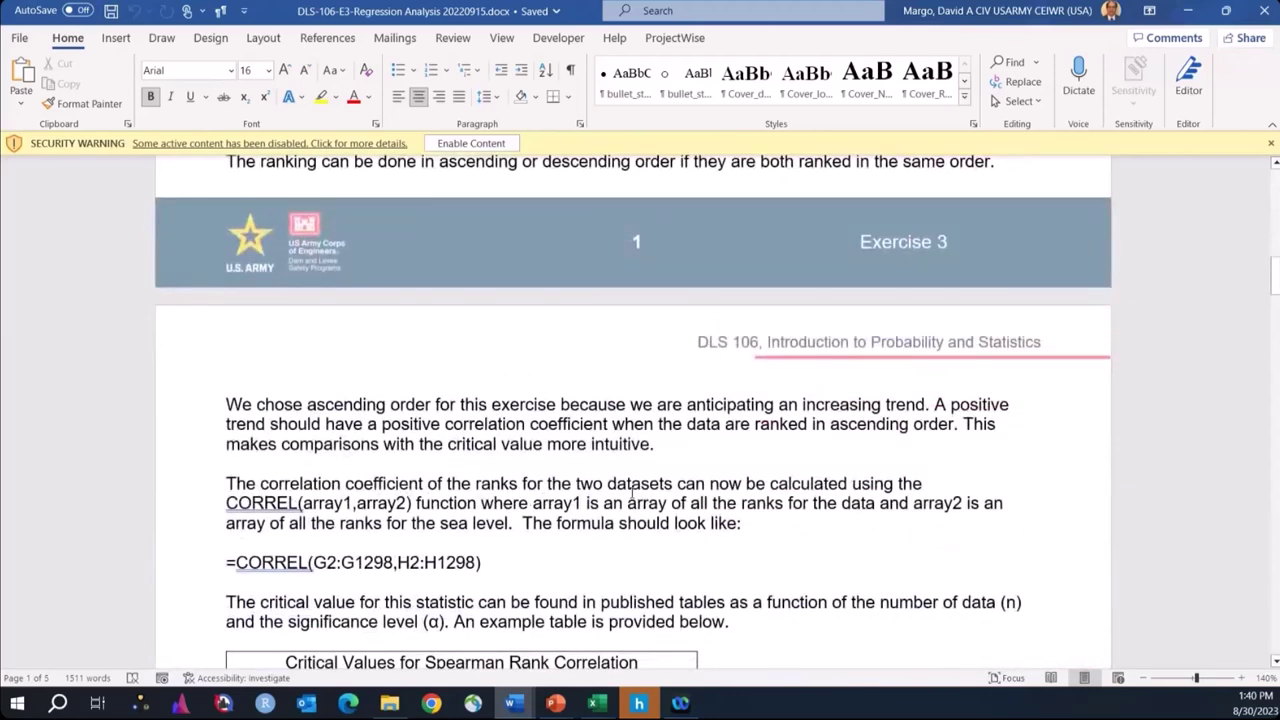
pyautogui.scroll(-5, 631, 492)
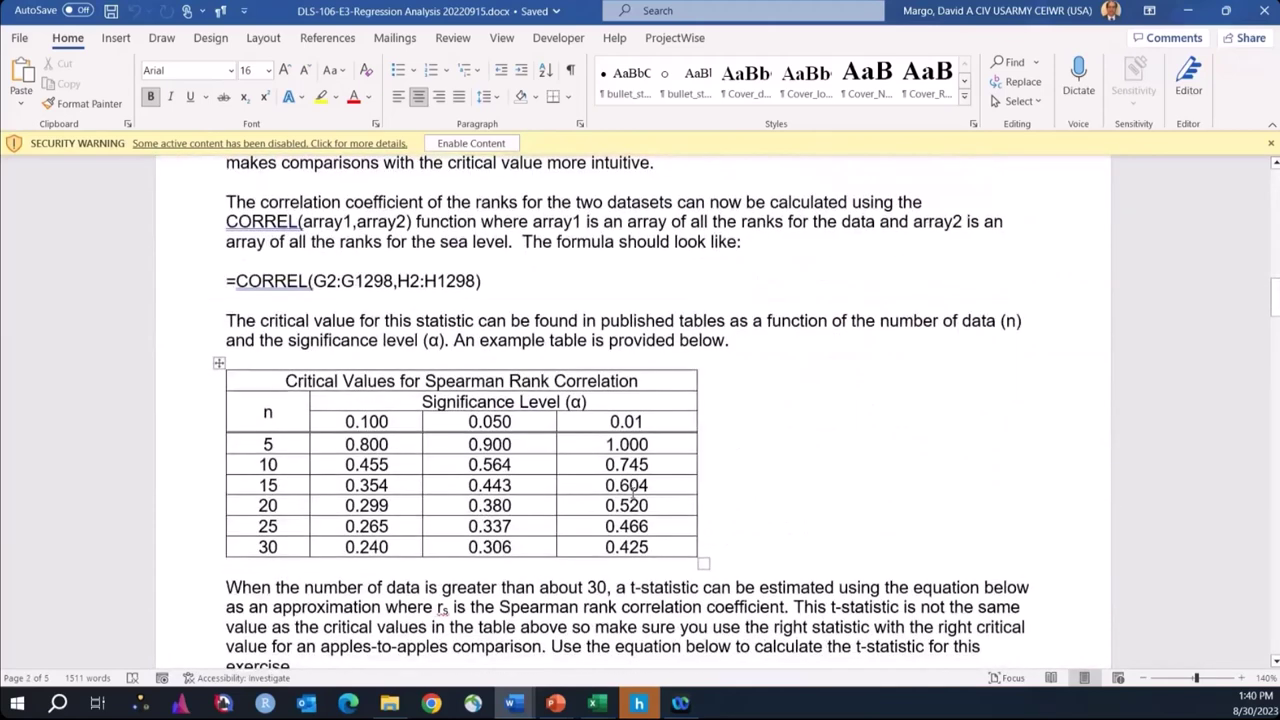
pyautogui.scroll(-2, 636, 493)
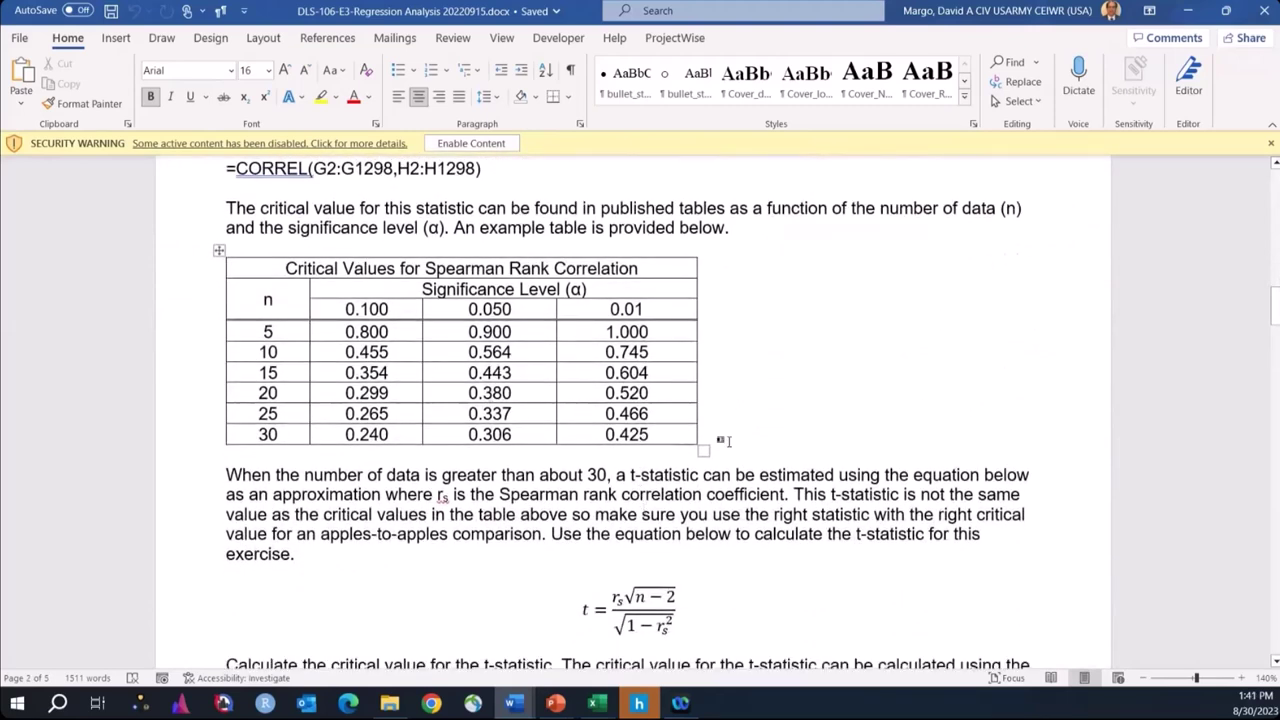
pyautogui.scroll(-5, 785, 432)
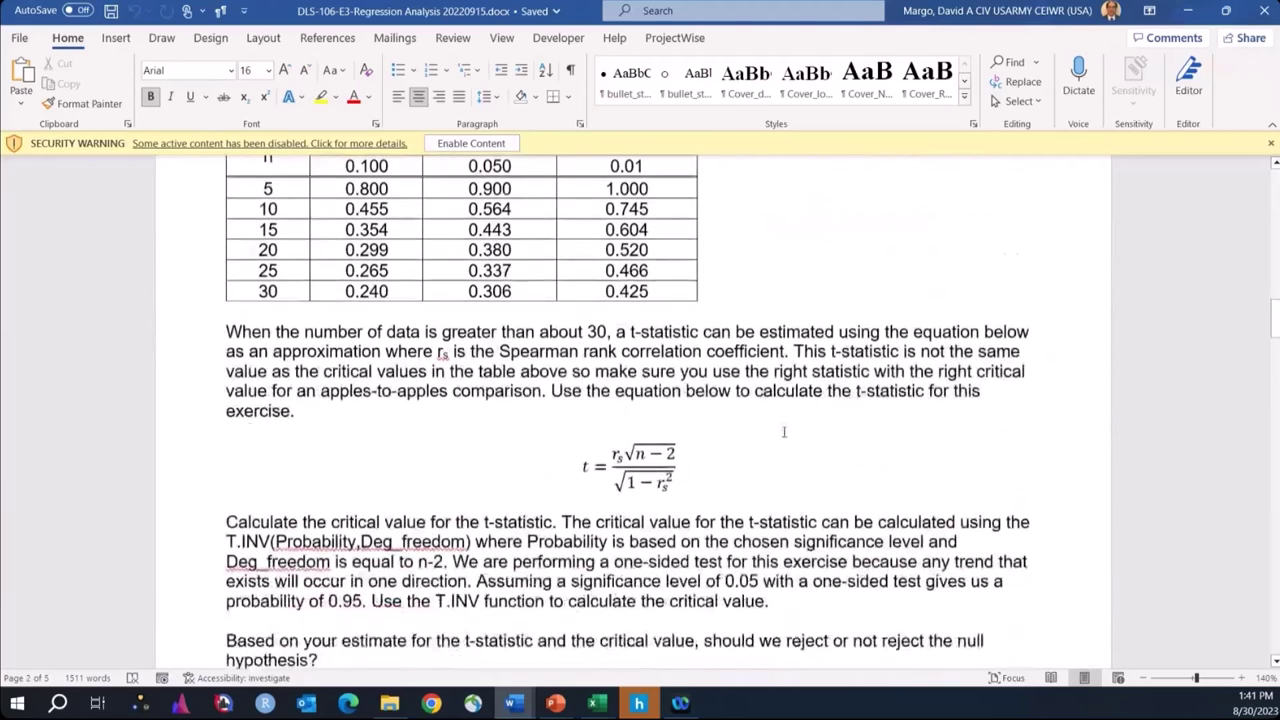
pyautogui.scroll(-9, 785, 432)
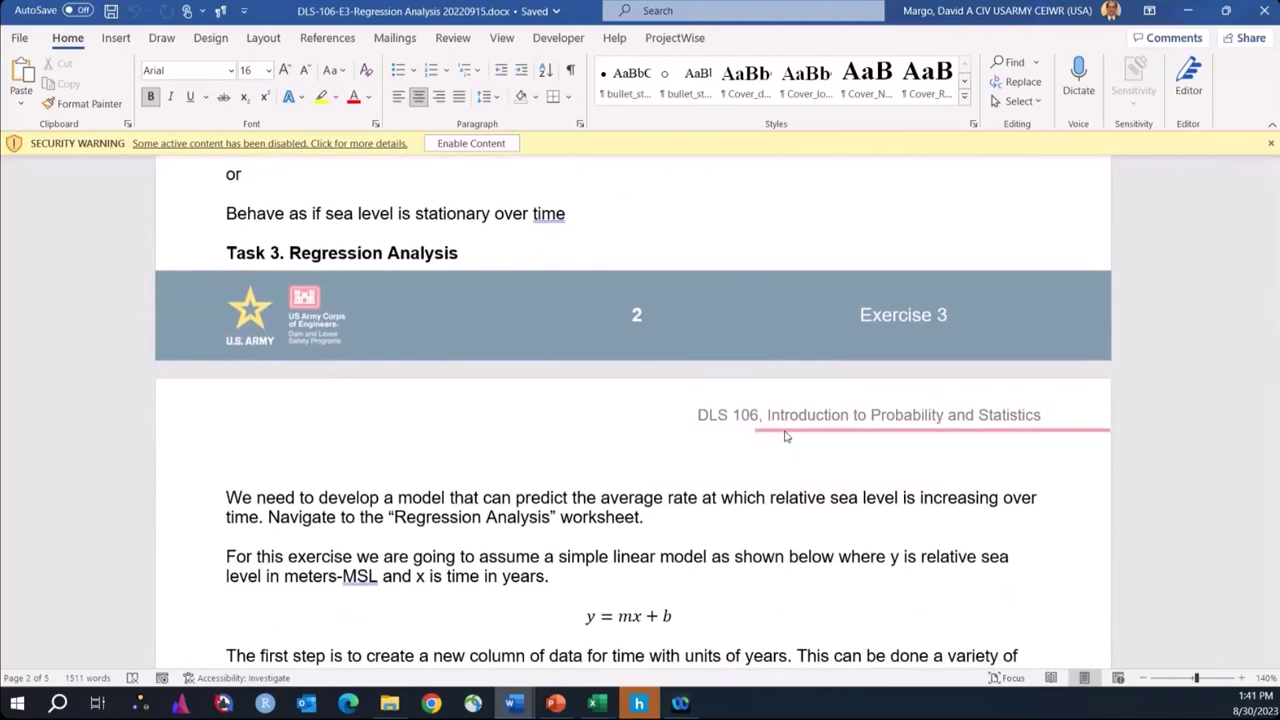
# - Read the Task 3 regression instructions covering slope, intercept, standard error and the confidence limits
pyautogui.scroll(1, 788, 468)
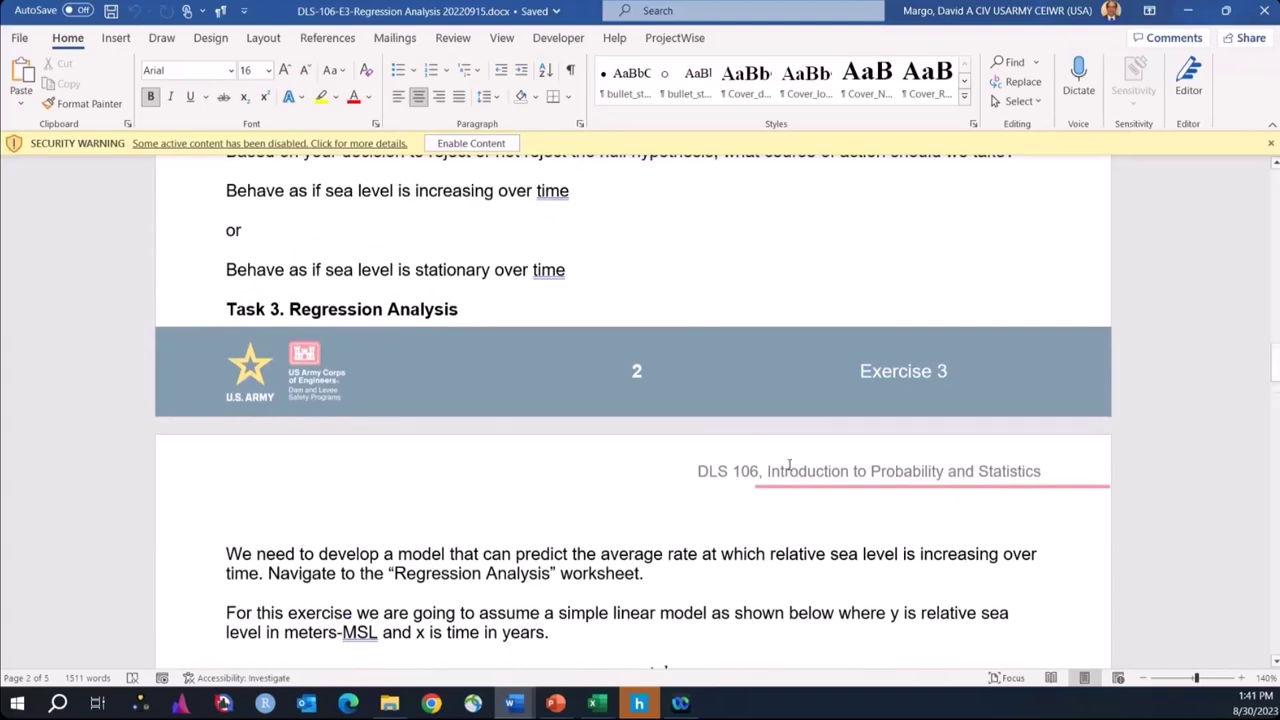
pyautogui.scroll(-7, 788, 472)
pyautogui.scroll(6, 788, 470)
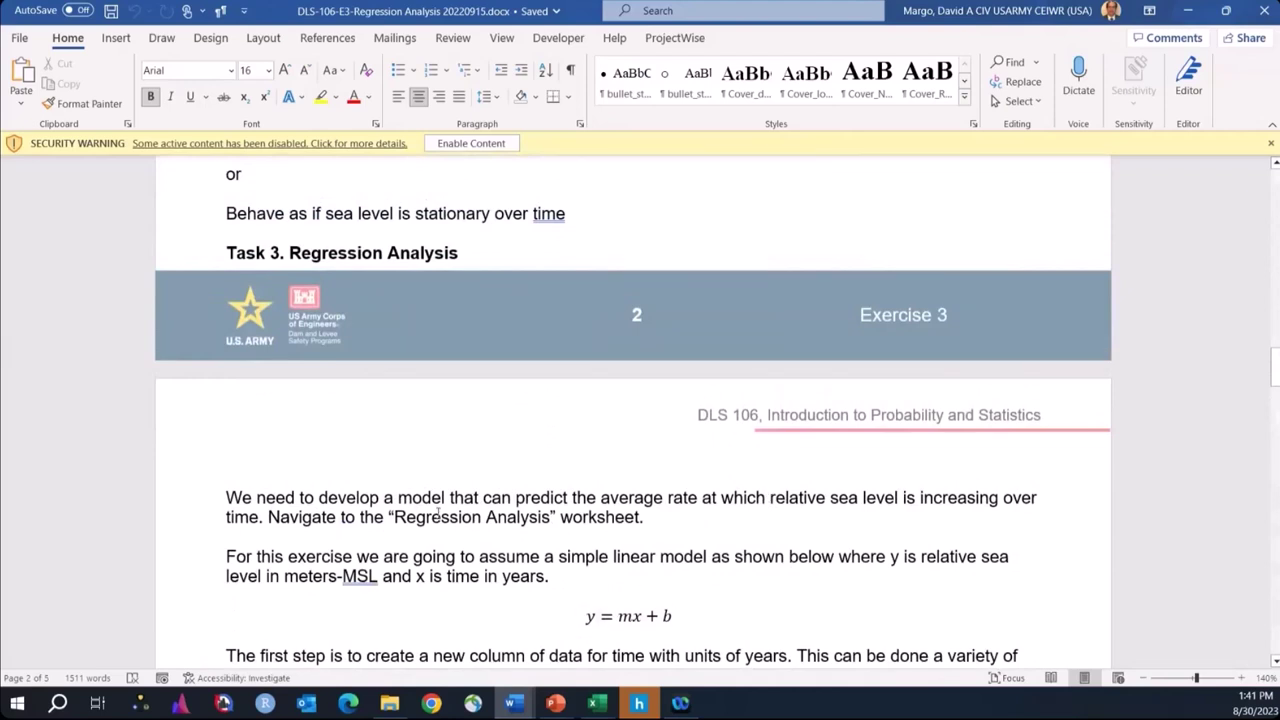
pyautogui.scroll(-4, 437, 513)
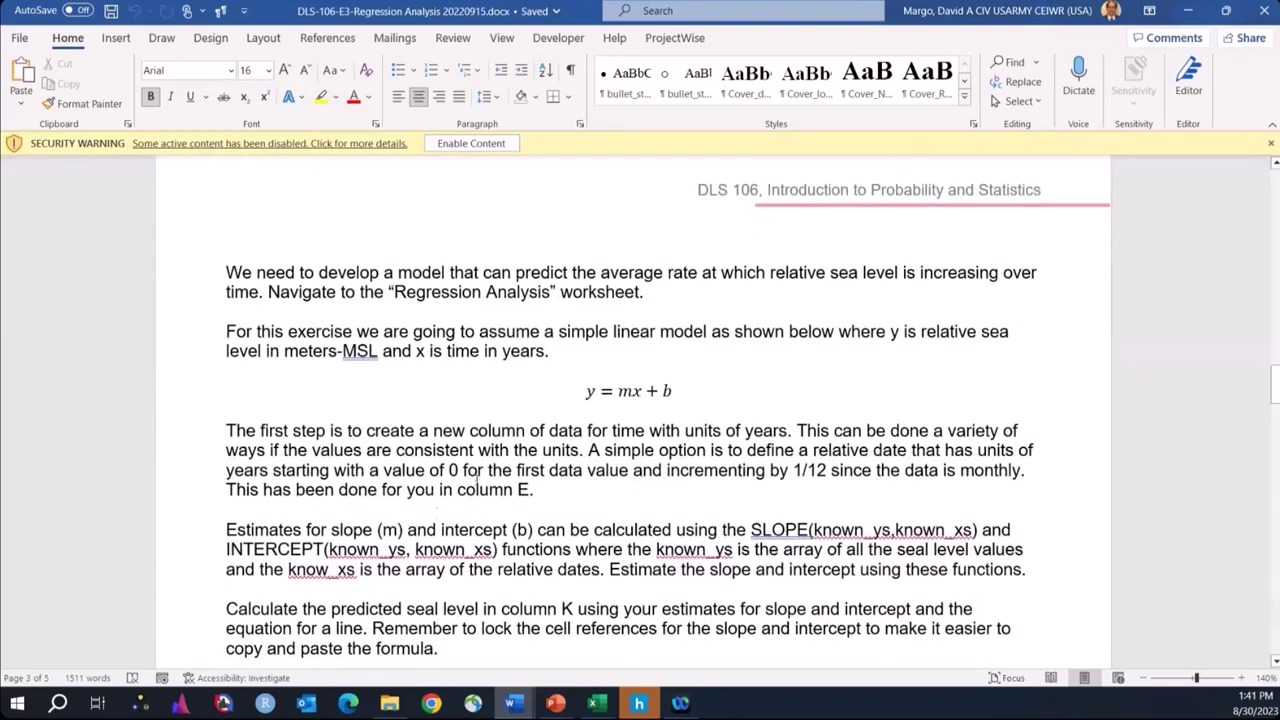
pyautogui.scroll(-5, 478, 489)
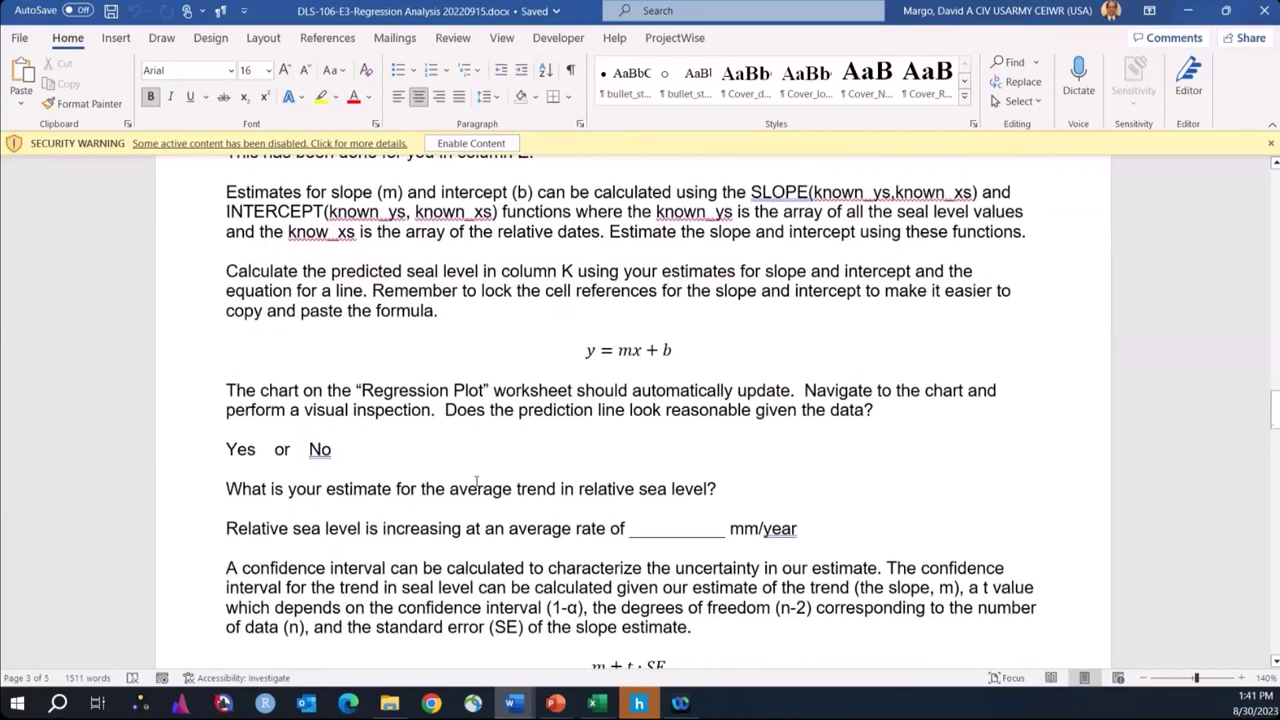
pyautogui.scroll(-3, 477, 483)
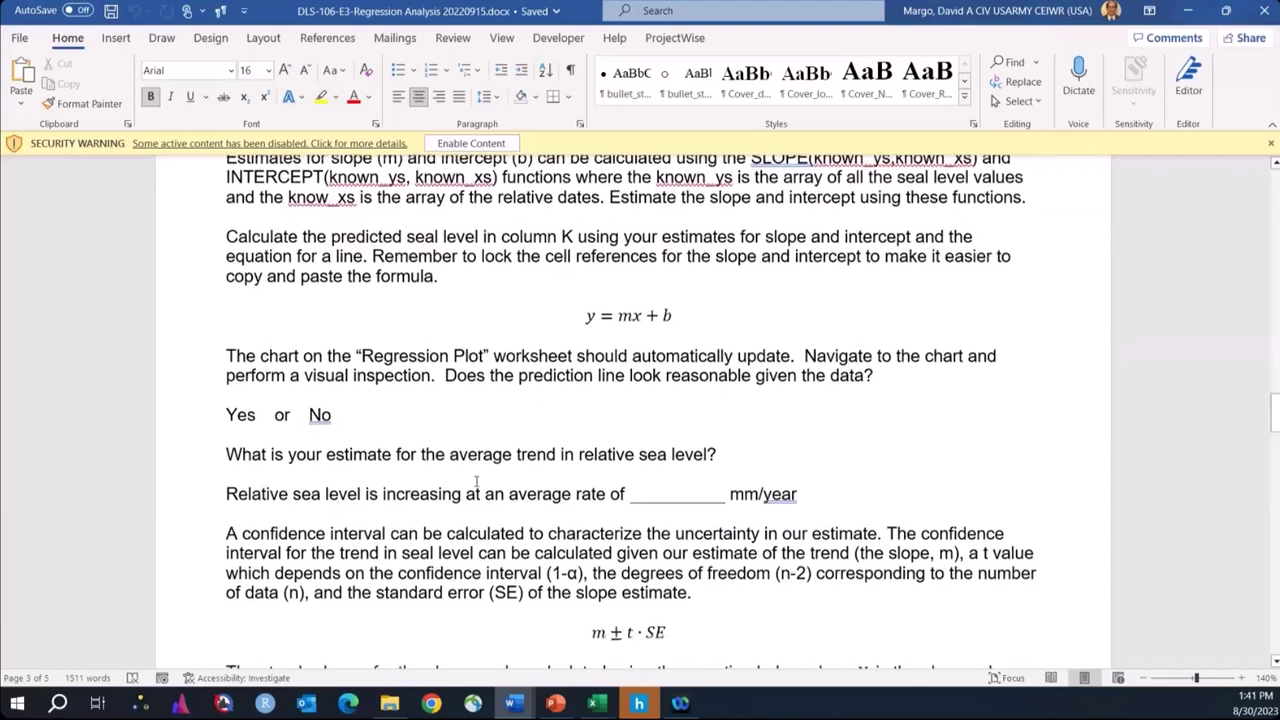
pyautogui.scroll(-3, 477, 483)
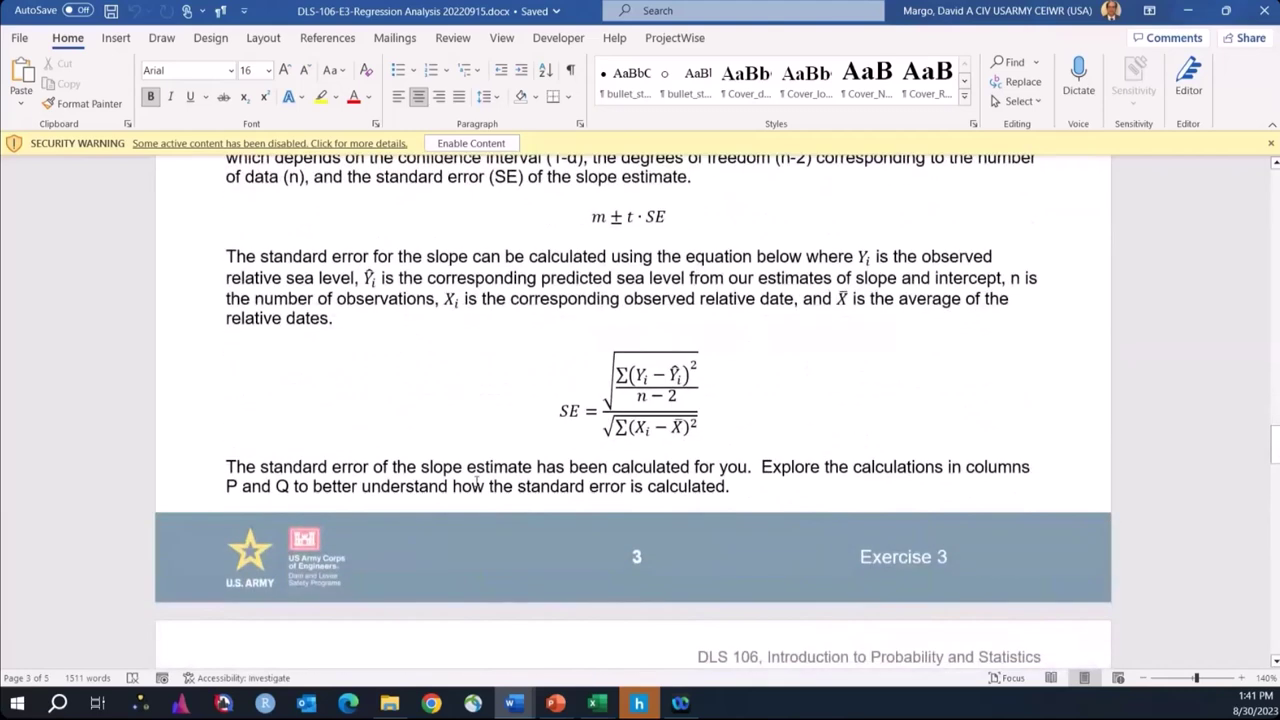
pyautogui.scroll(-6, 477, 483)
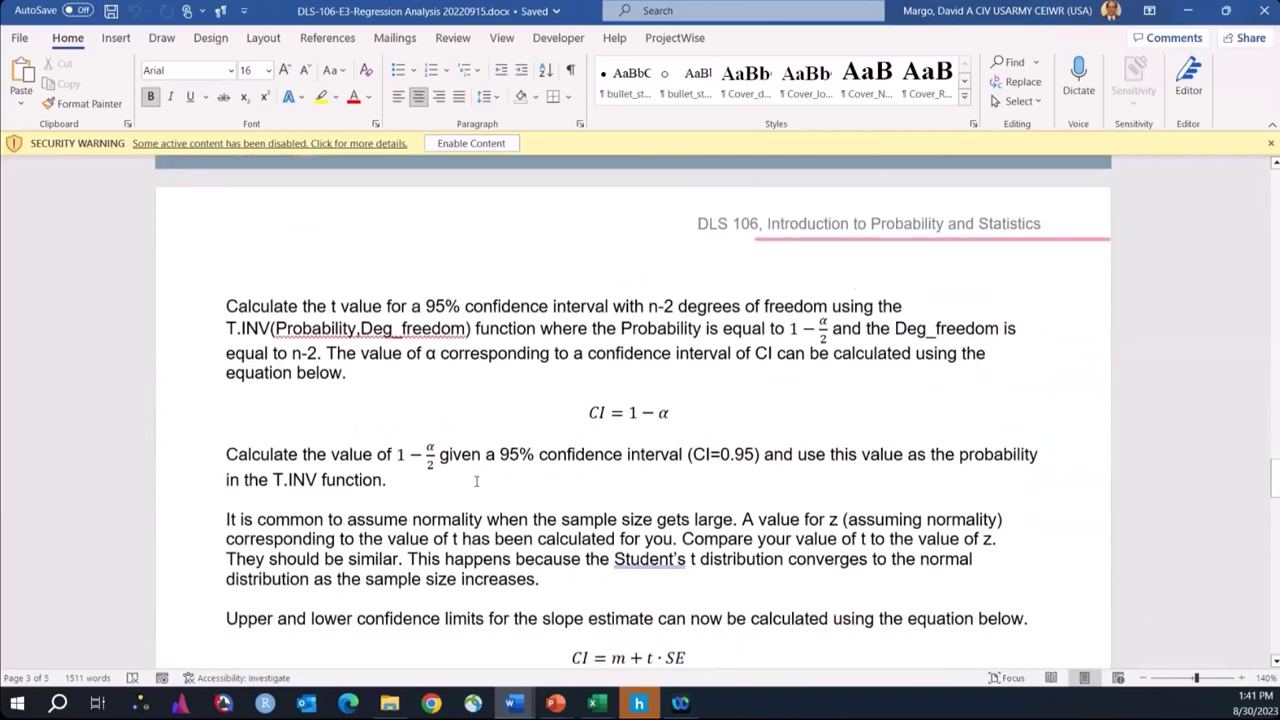
pyautogui.scroll(-3, 476, 481)
pyautogui.scroll(-2, 476, 481)
pyautogui.scroll(-2, 476, 481)
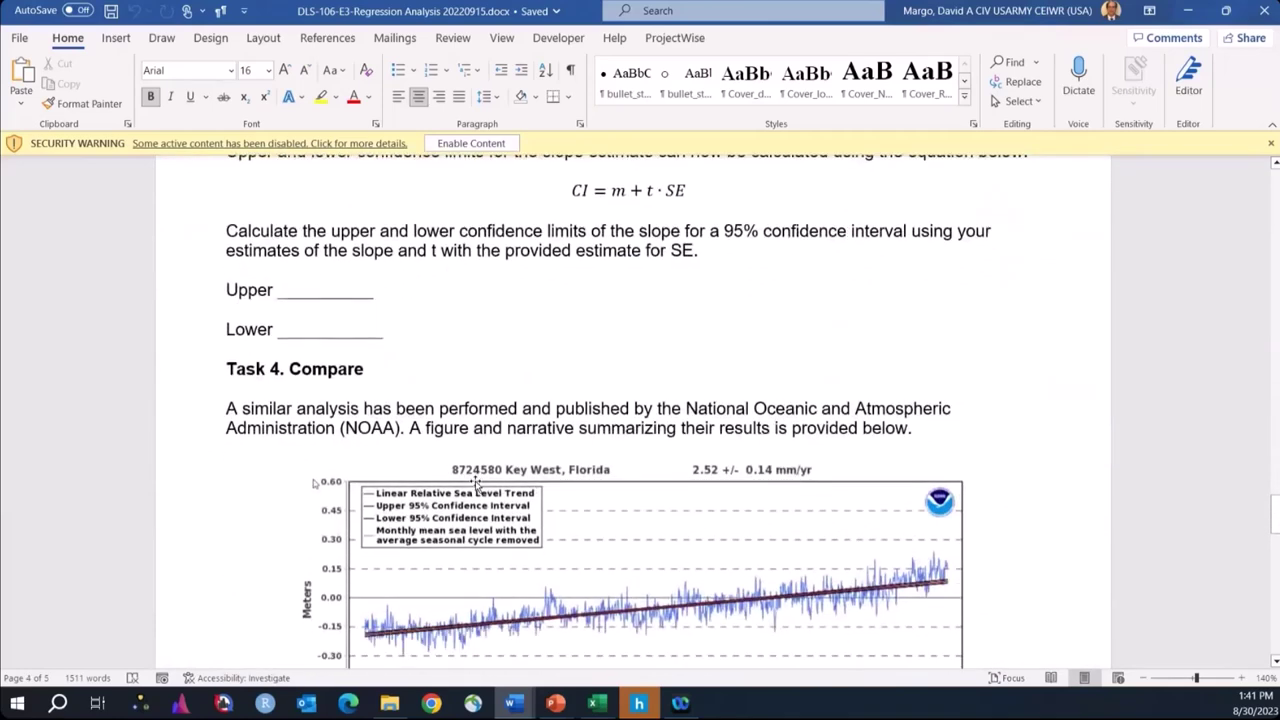
# - Review the Task 4 comparison with NOAA's published sea level trend, including its figure, narrative and questions
pyautogui.scroll(-3, 476, 483)
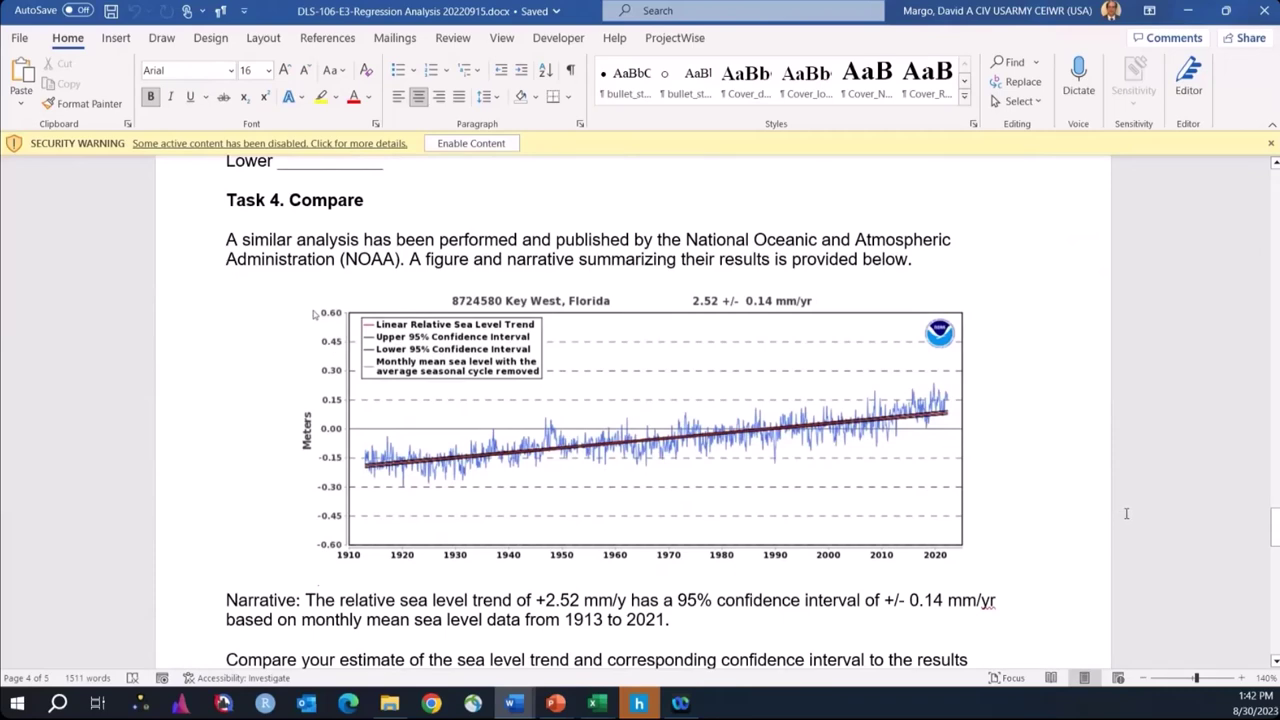
pyautogui.scroll(-5, 1126, 513)
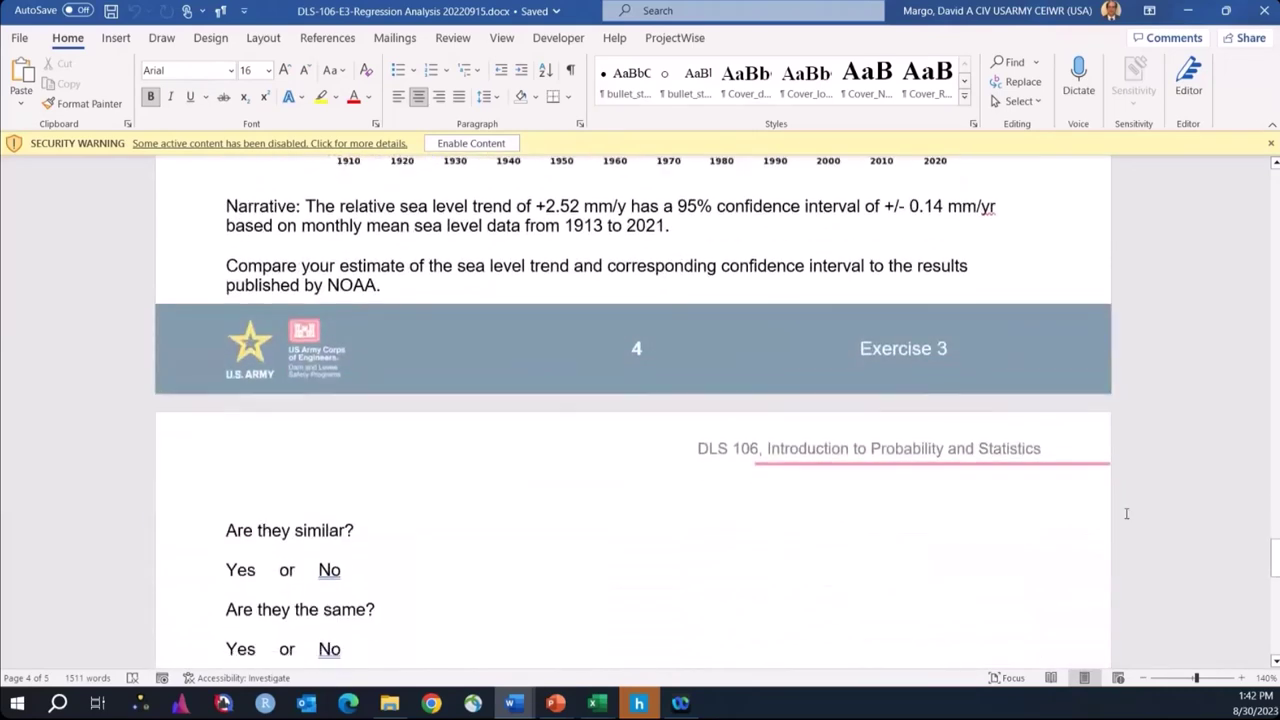
pyautogui.scroll(5, 1126, 513)
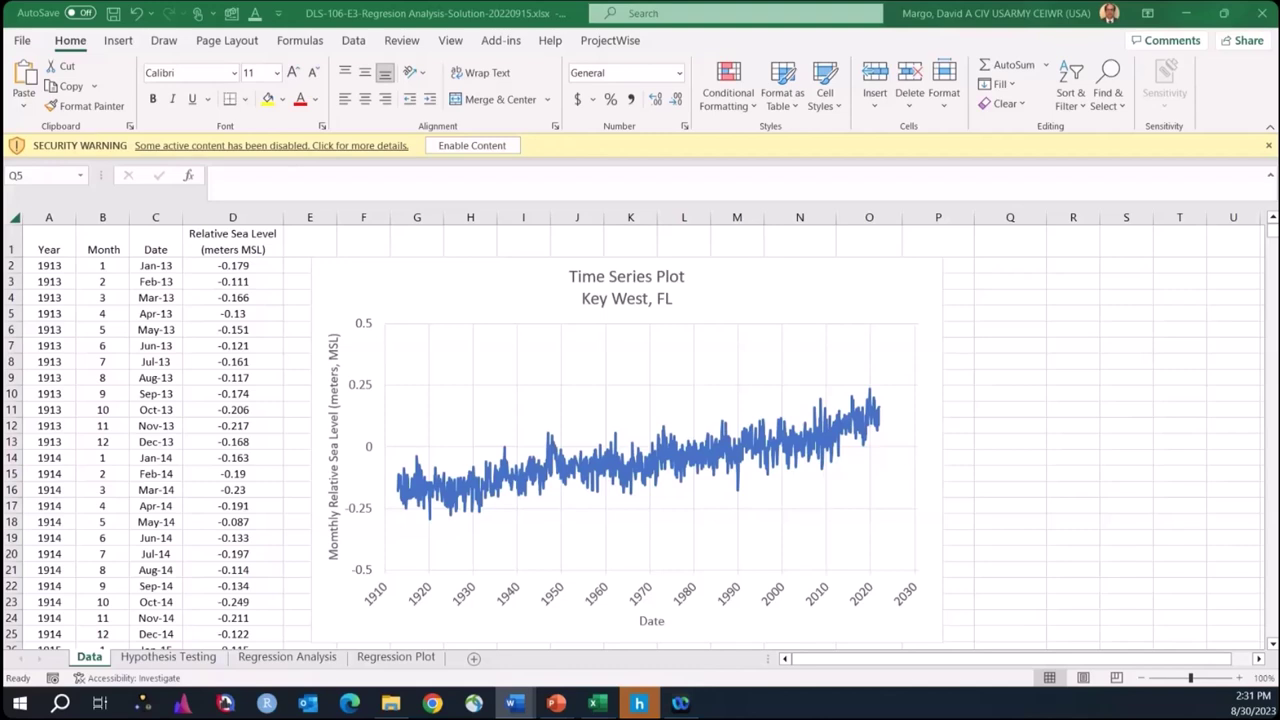
# - Open the Hypothesis Testing worksheet of the solution workbook and inspect the Date cells and the first Rank (Date) cell
pyautogui.click(187, 657)
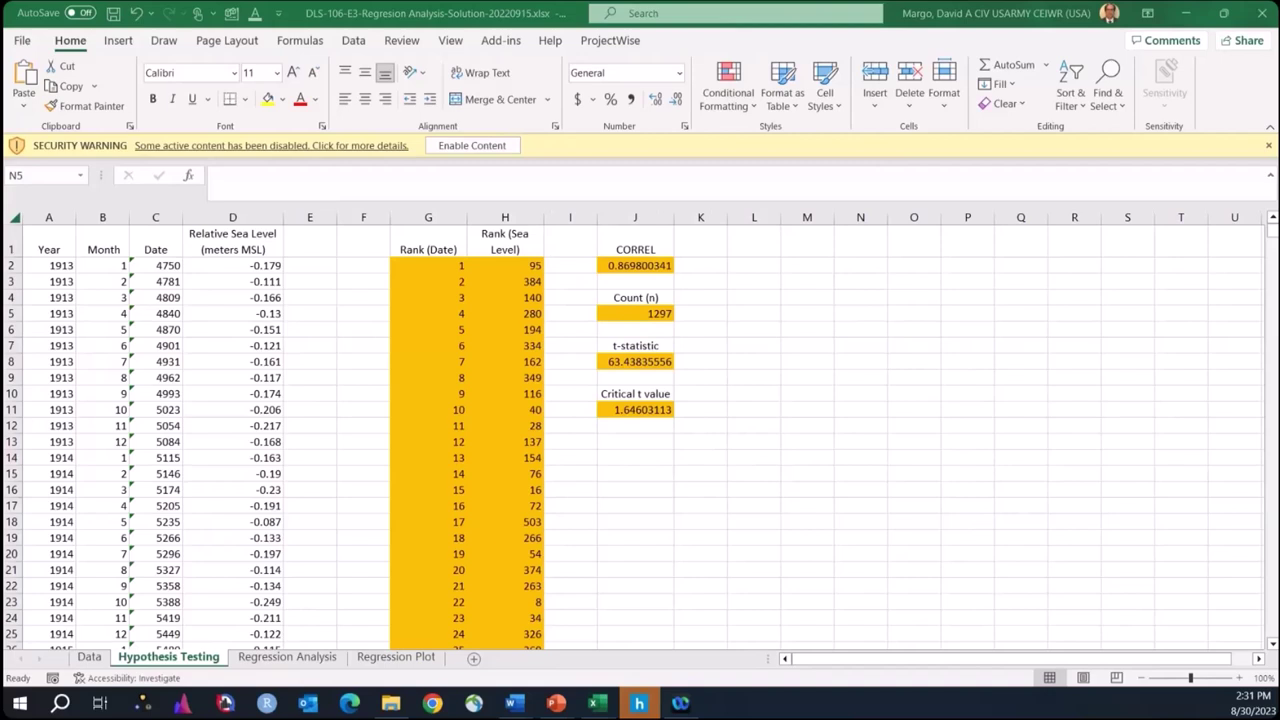
pyautogui.click(162, 331)
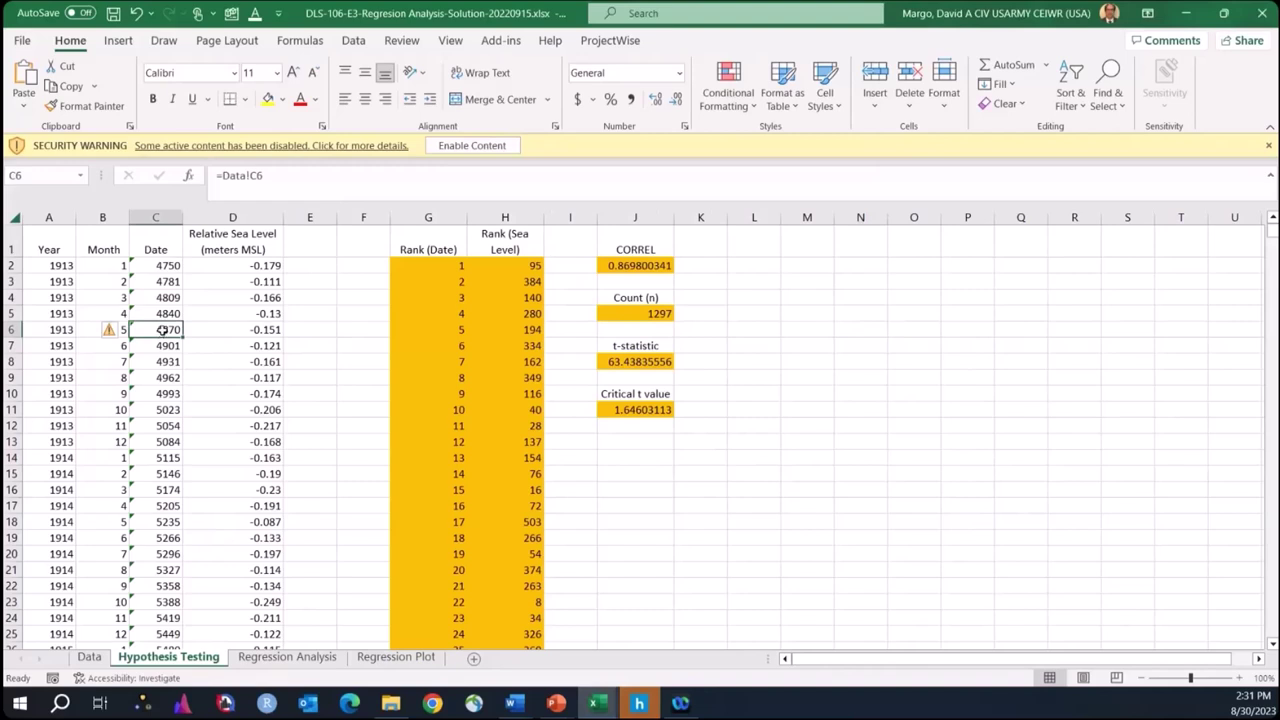
pyautogui.click(442, 266)
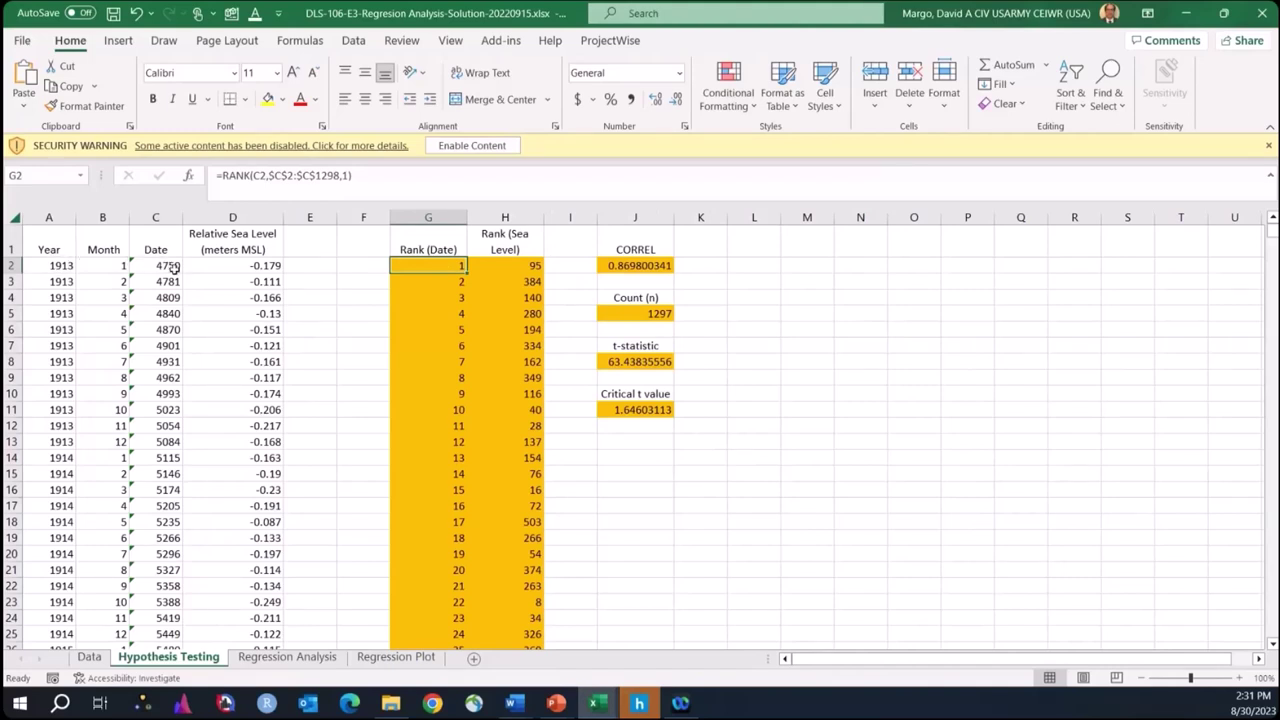
pyautogui.click(164, 265)
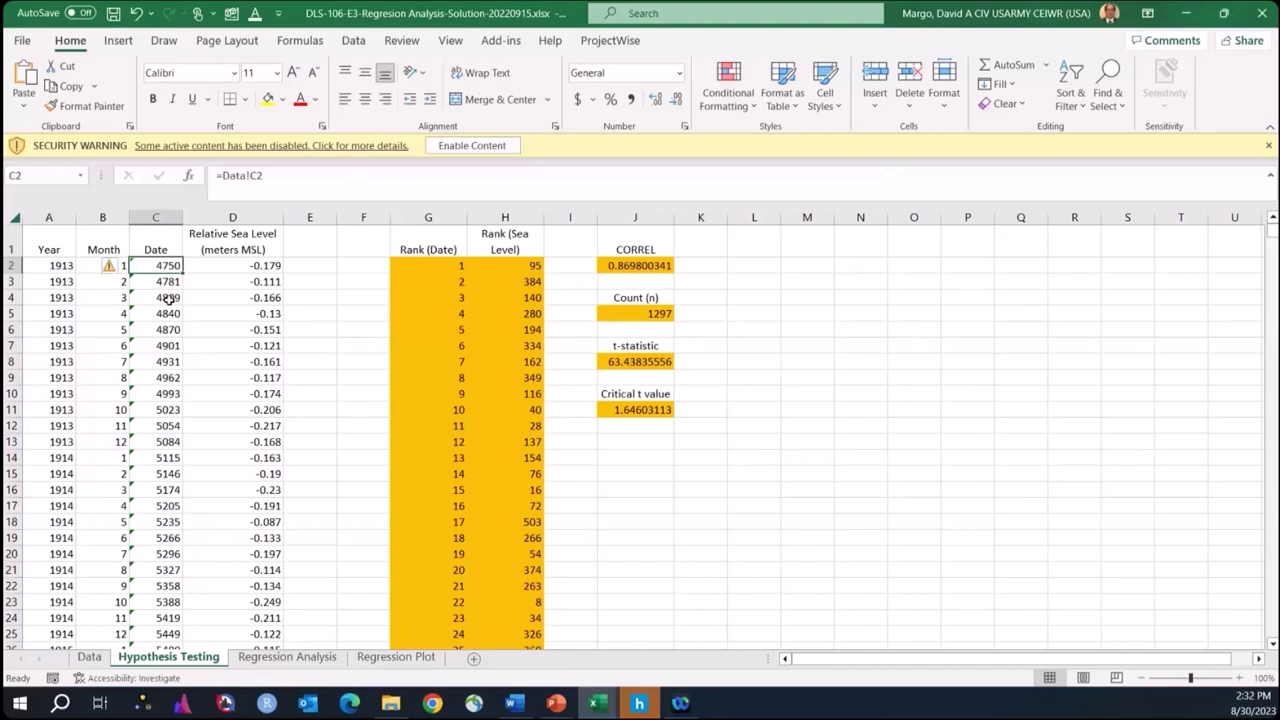
# - Examine the arguments of the RANK formula in G2, including its order argument, leaving the formula as it is
pyautogui.click(433, 265)
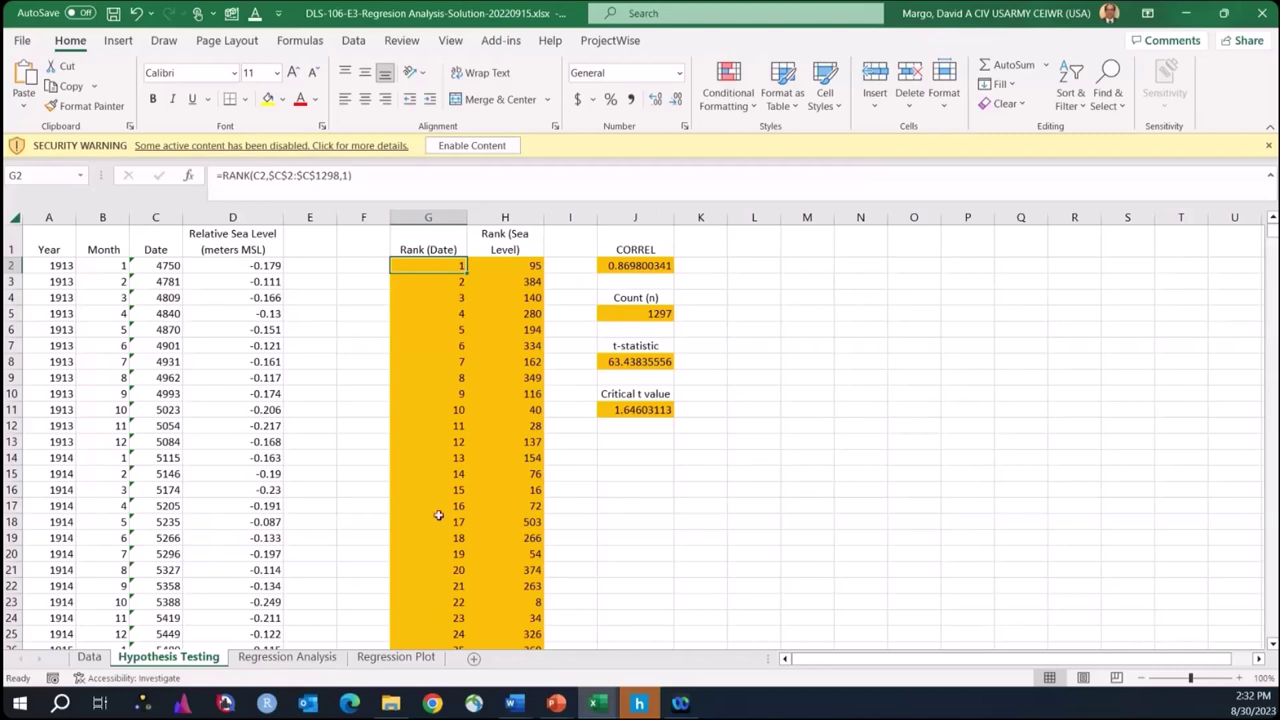
pyautogui.click(251, 177)
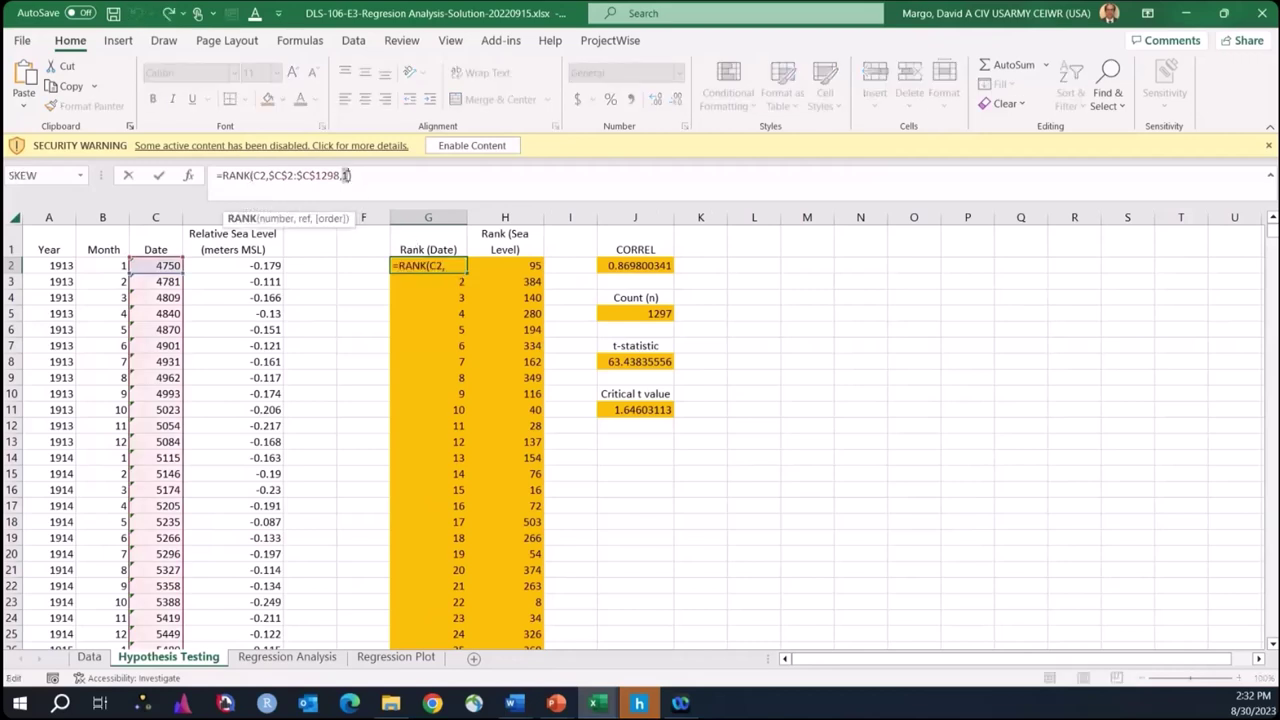
pyautogui.click(346, 175)
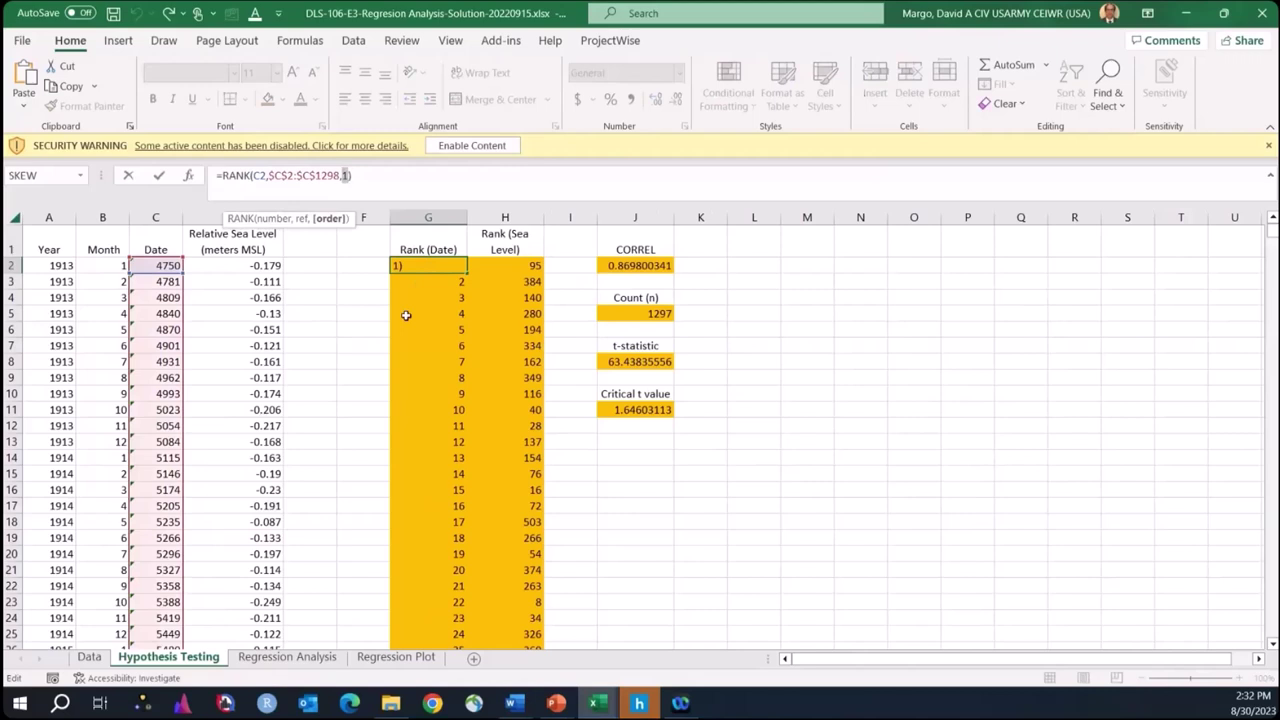
pyautogui.press('Return')
pyautogui.press('Up')
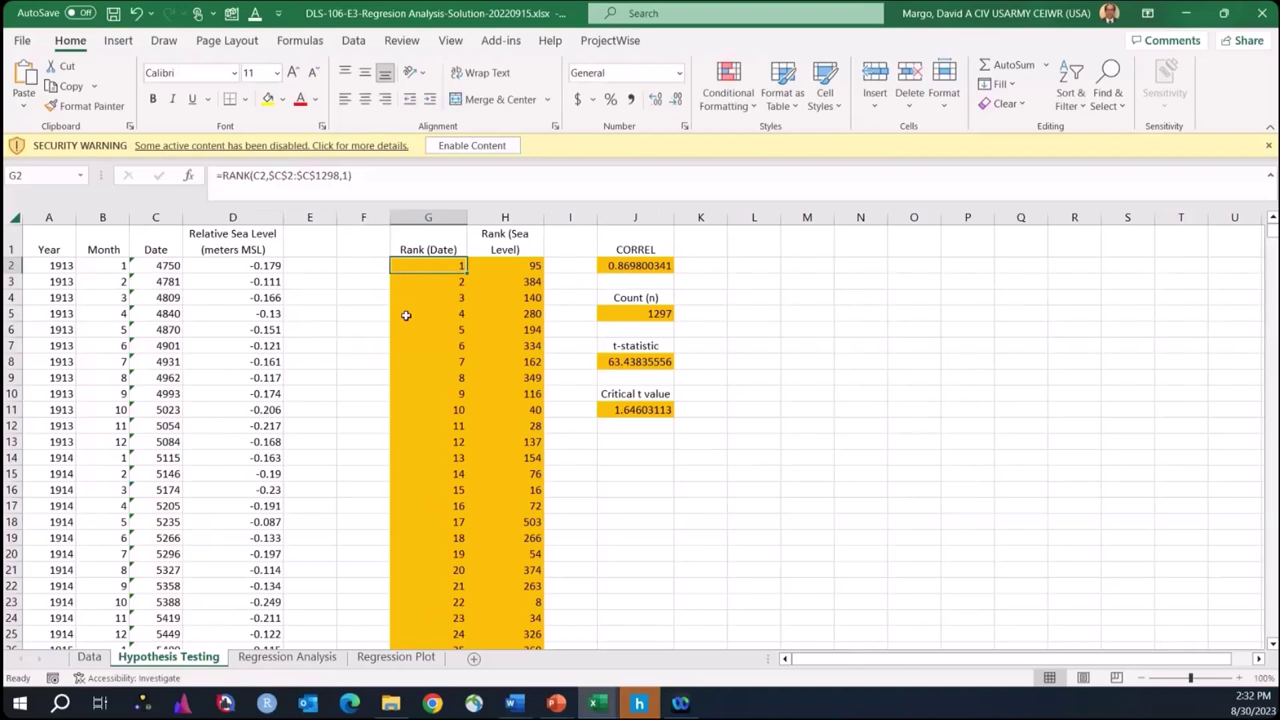
# - Inspect the sea level rank formula in H2, highlighting its RANK part and its COUNTIF part separately without editing them
pyautogui.press('Right')
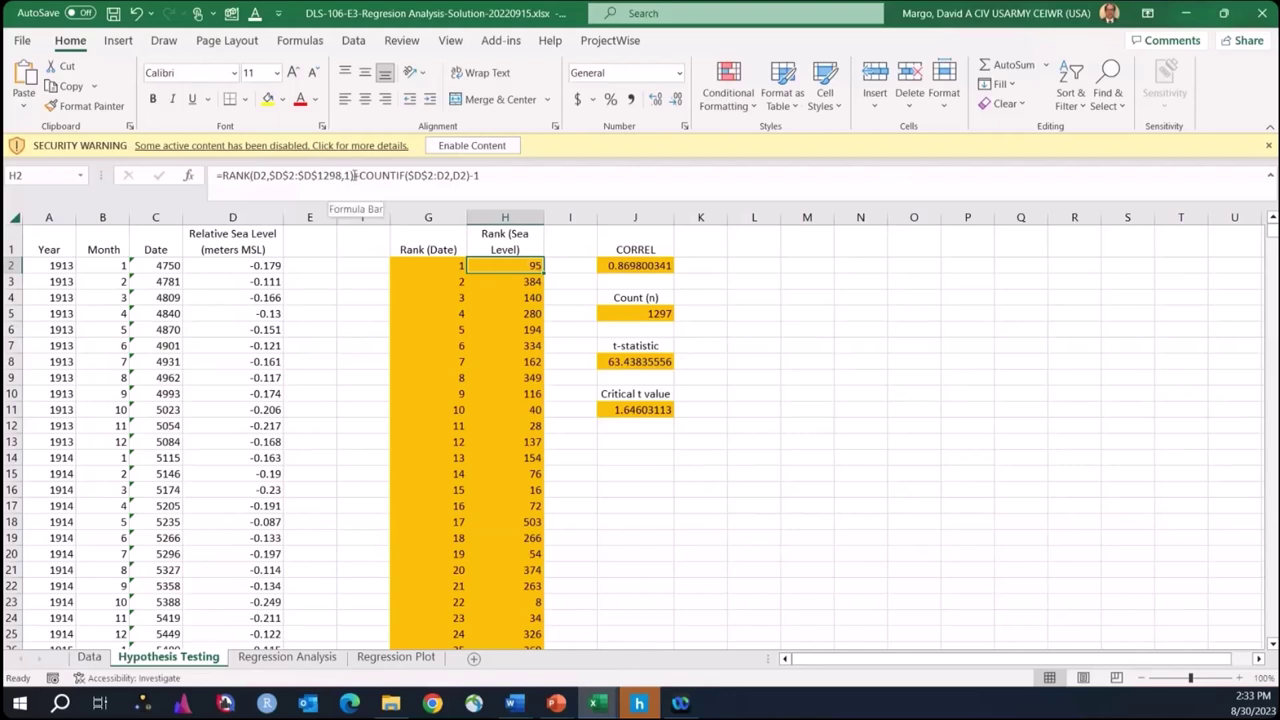
pyautogui.click(226, 175)
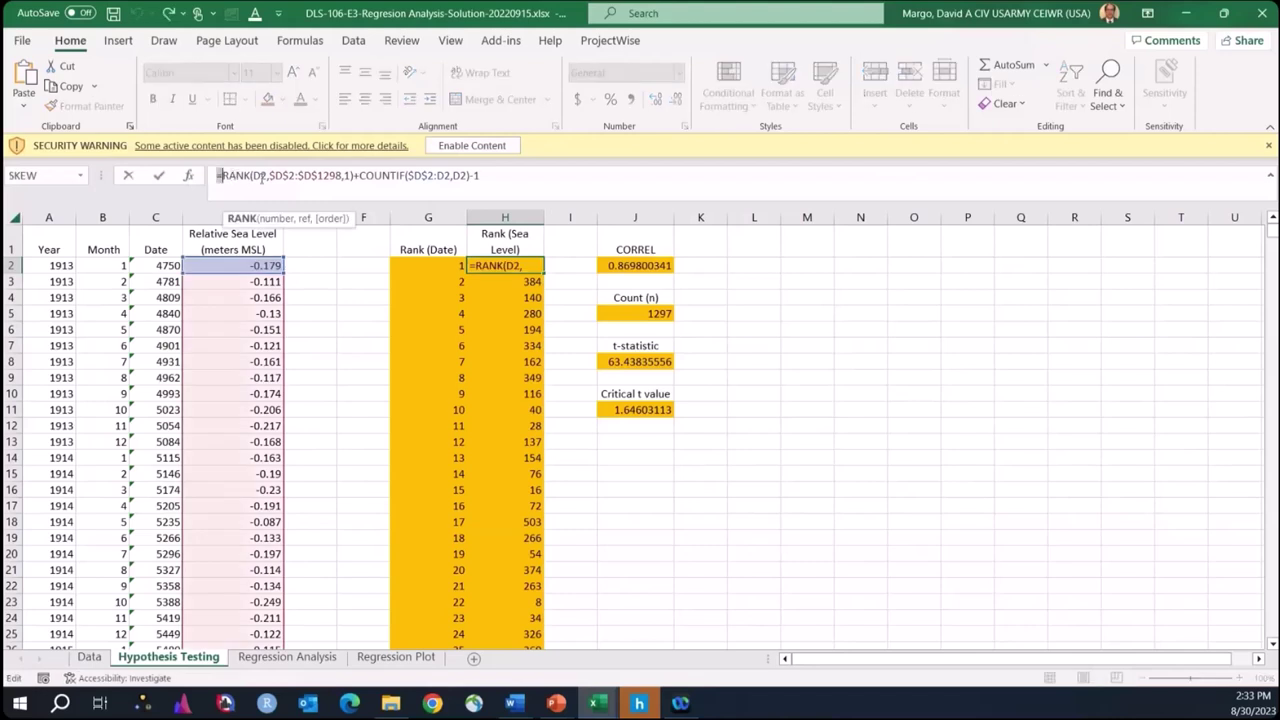
pyautogui.moveTo(217, 176); pyautogui.dragTo(356, 179)
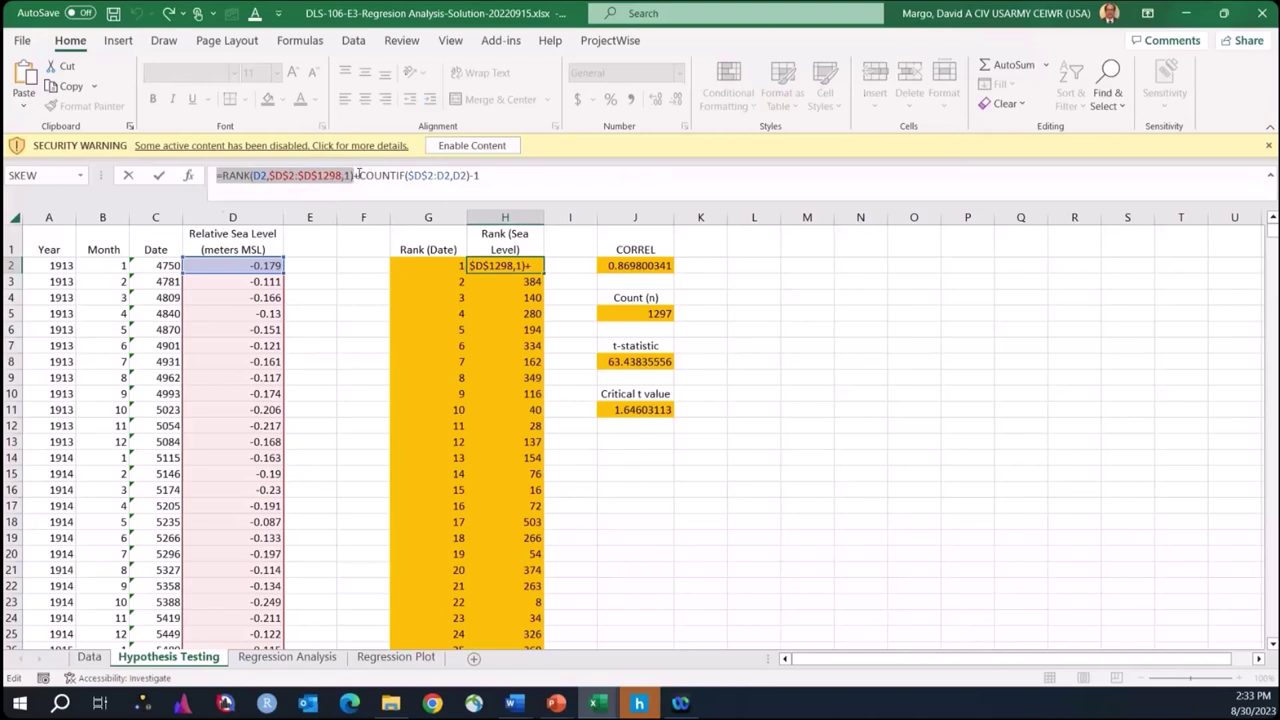
pyautogui.moveTo(358, 176); pyautogui.dragTo(496, 167)
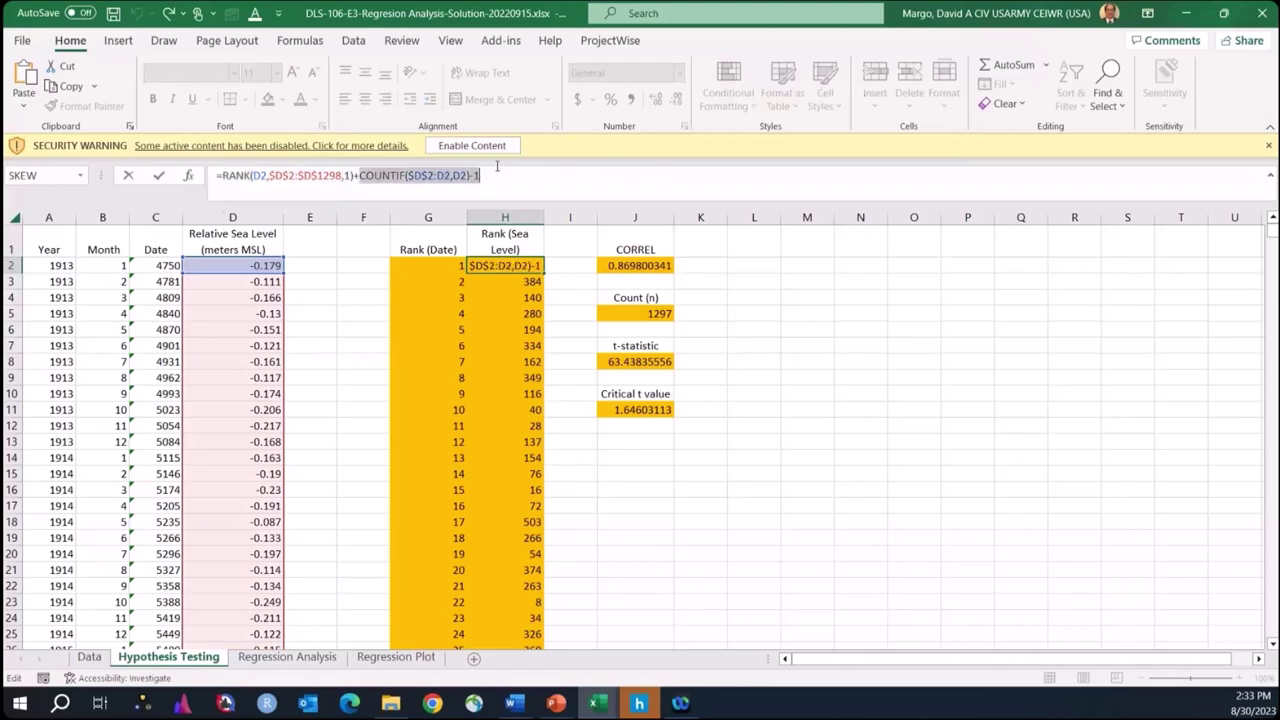
pyautogui.press('Escape')
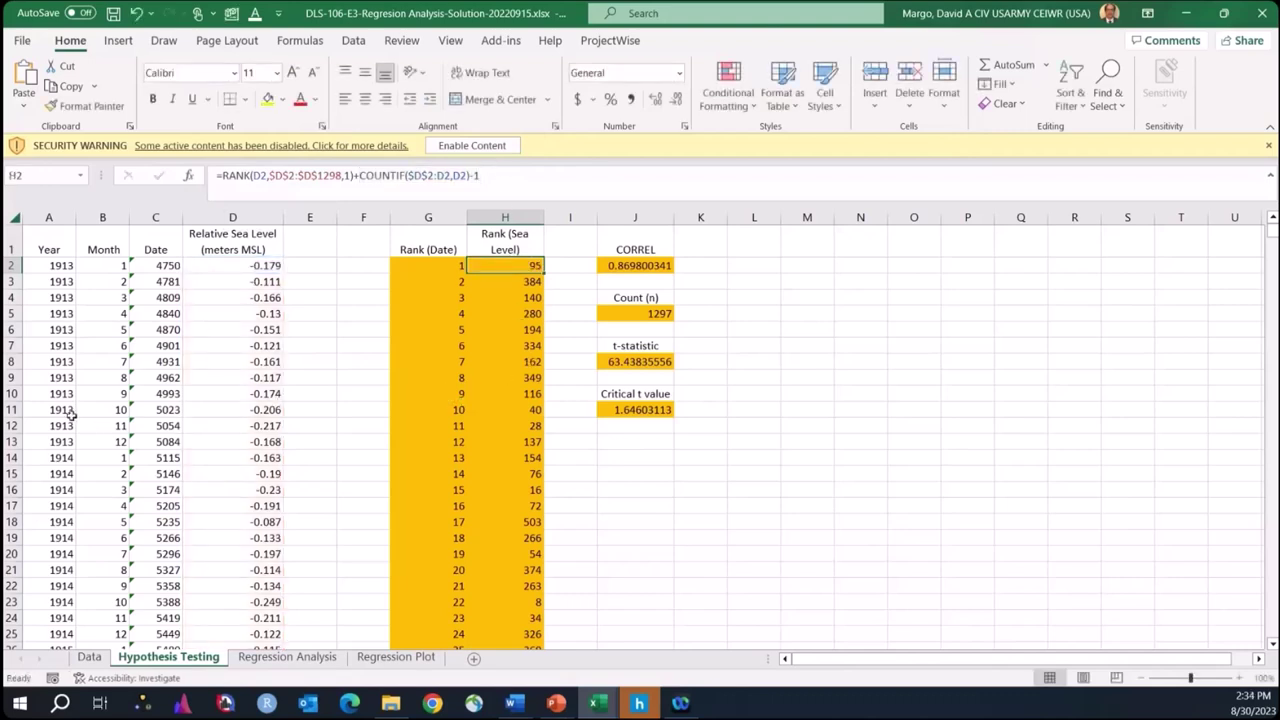
# - Examine which cells the COUNTIF range covers in the sea level rank formula in H11
pyautogui.click(536, 410)
pyautogui.click(420, 177)
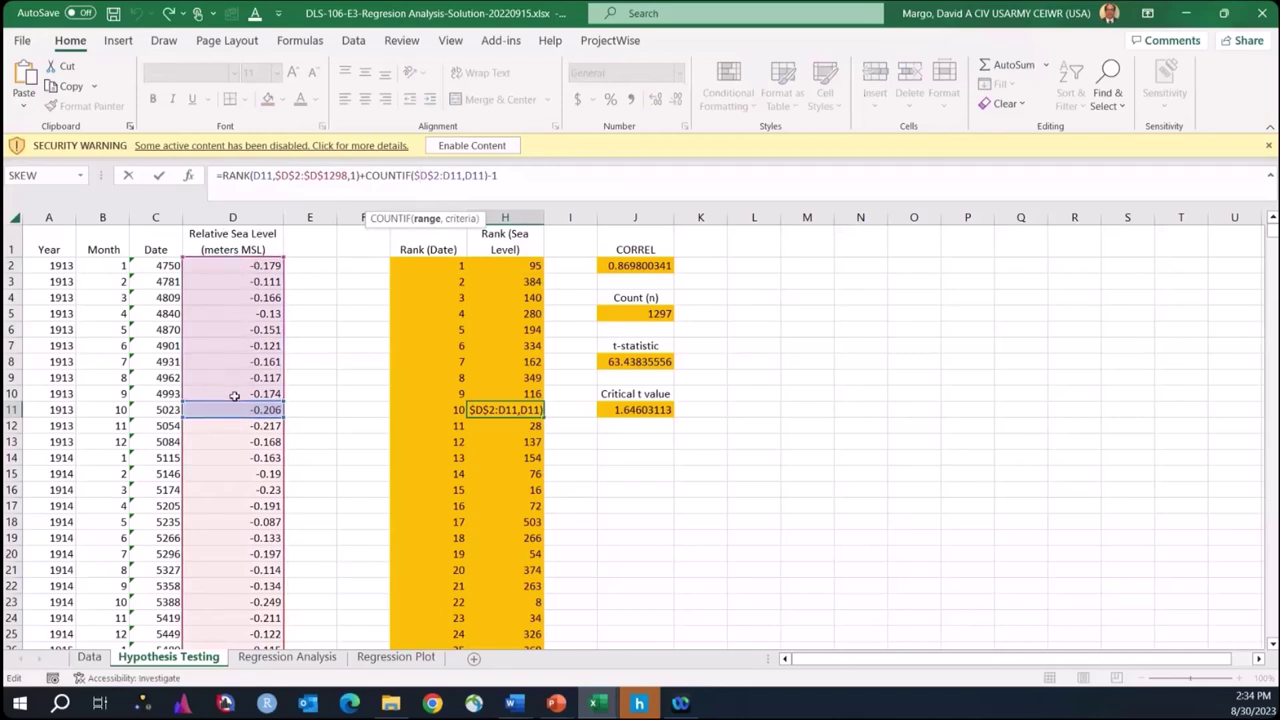
pyautogui.click(417, 180)
pyautogui.press('Return')
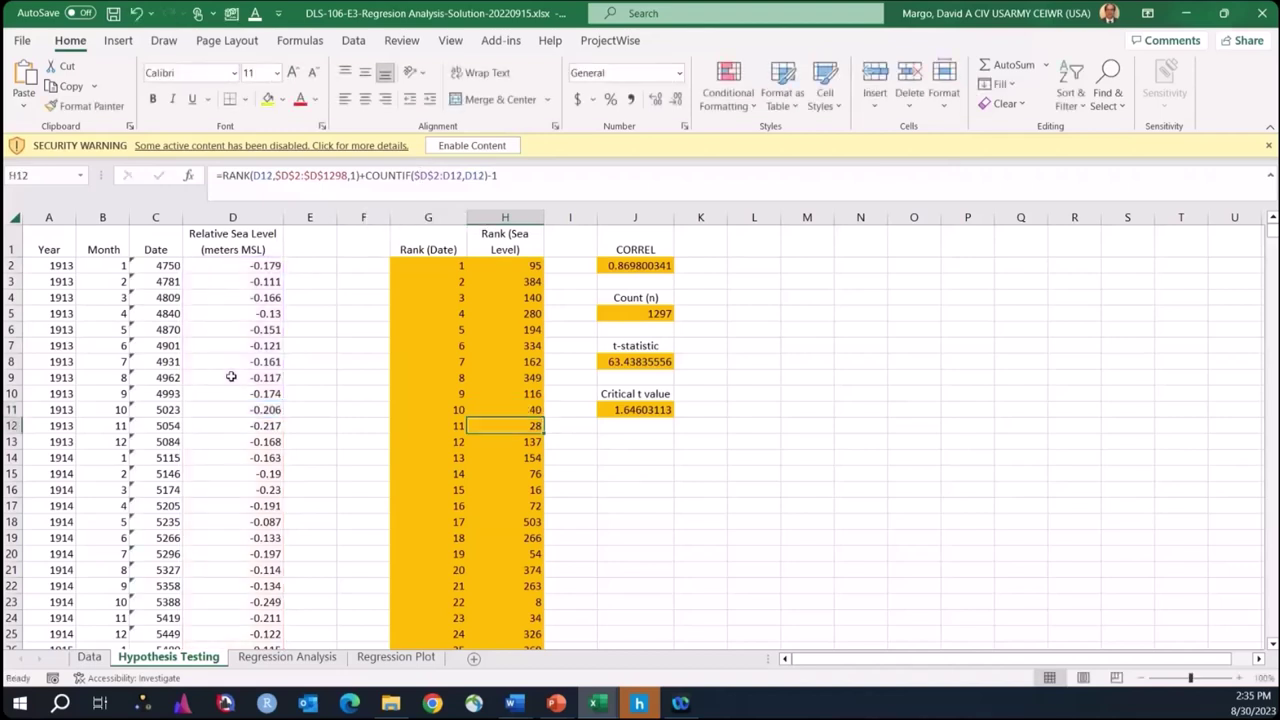
# - Inspect the formulas behind the CORREL, Count (n) and t-statistic results in J2, J5 and J8
pyautogui.click(651, 266)
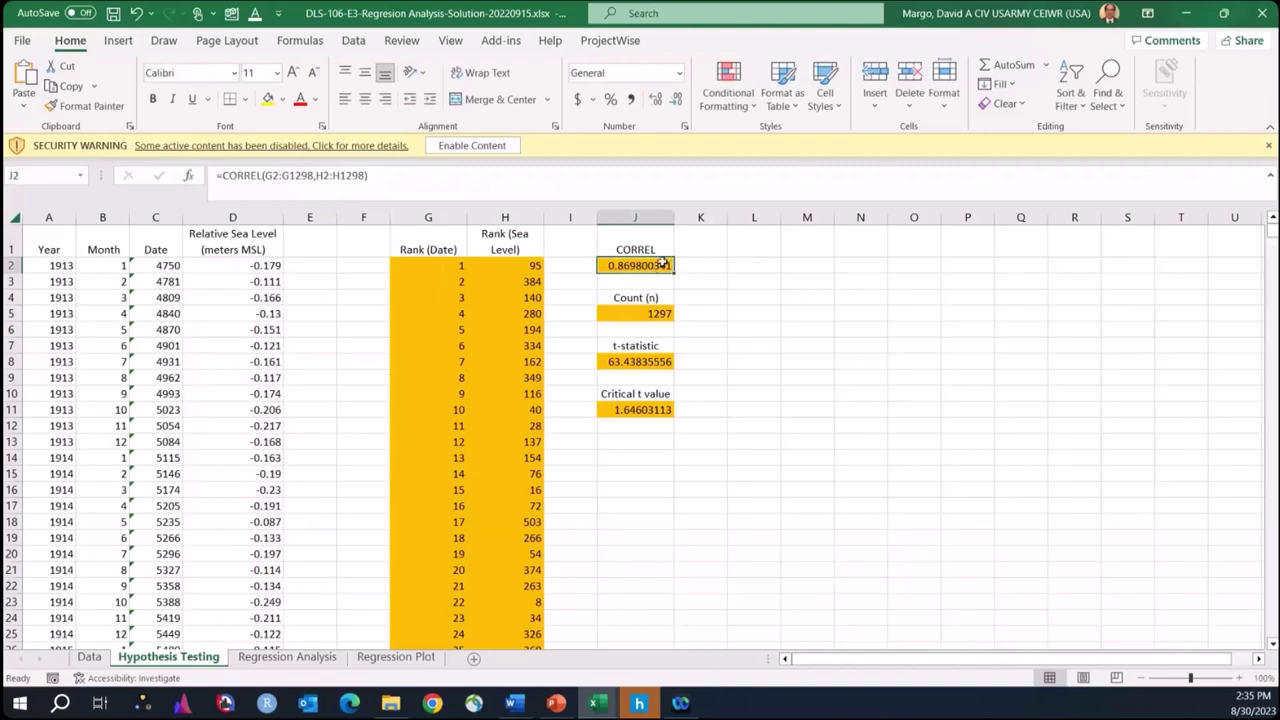
pyautogui.click(700, 266)
pyautogui.click(643, 266)
pyautogui.click(660, 312)
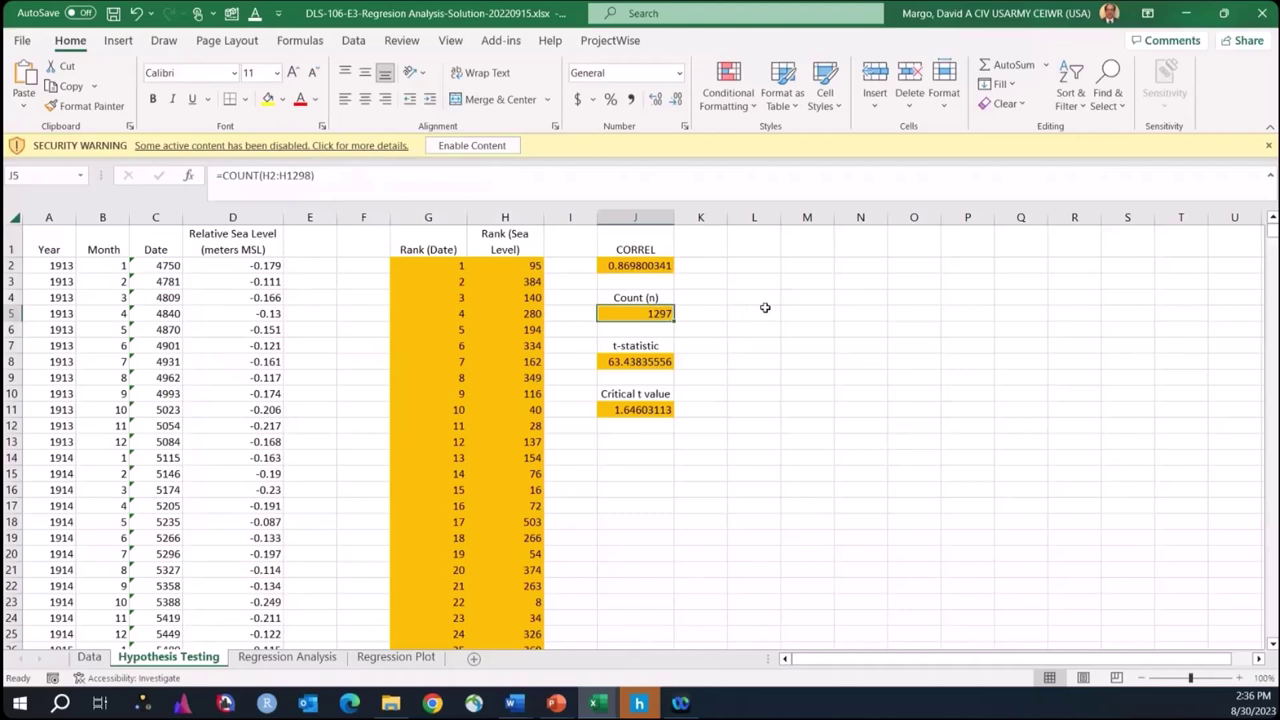
pyautogui.click(628, 365)
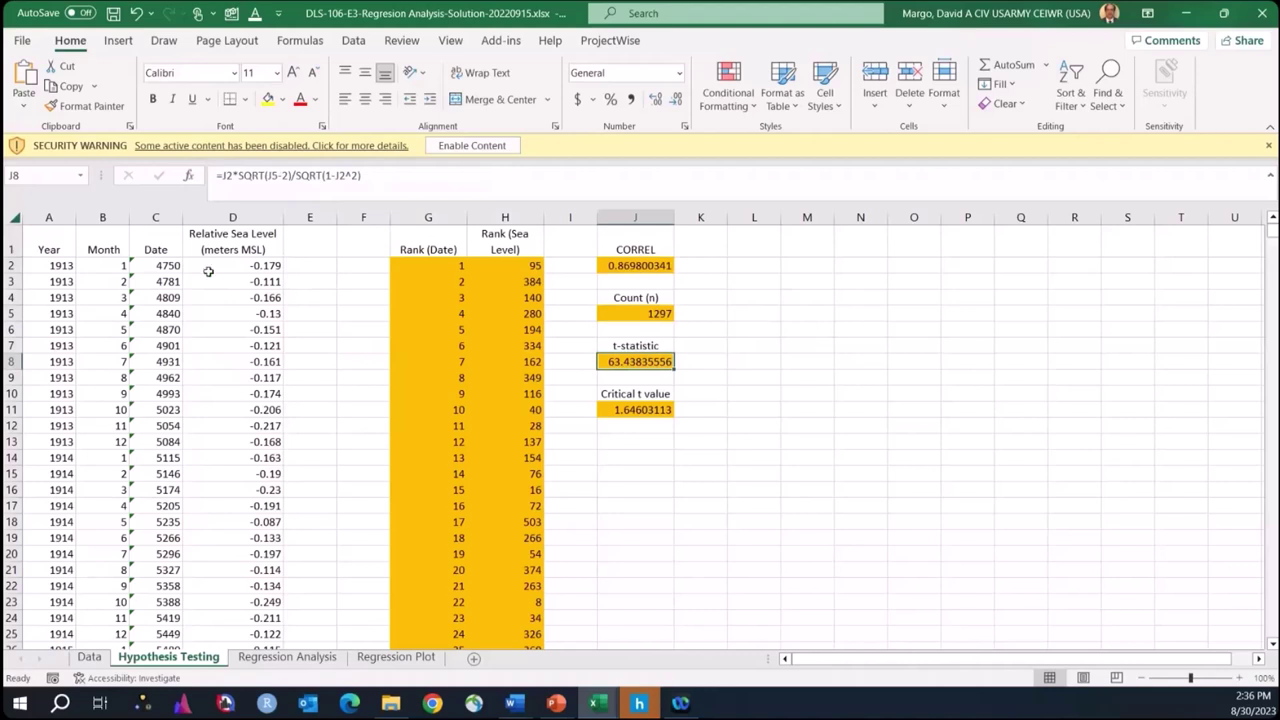
# - Switch to the Word exercise document and review the Spearman critical values table, the t-statistic equation and the T.INV critical value instructions
pyautogui.hotkey('alt', 'Tab')
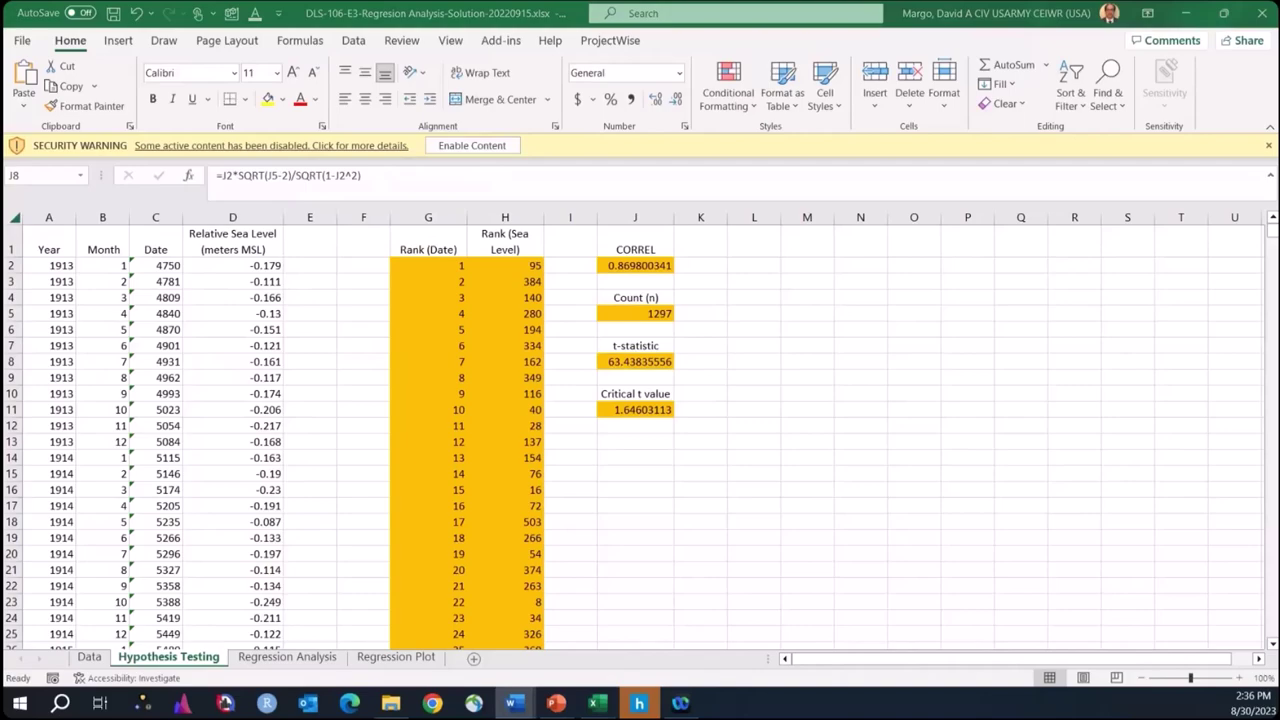
pyautogui.scroll(-20, 684, 462)
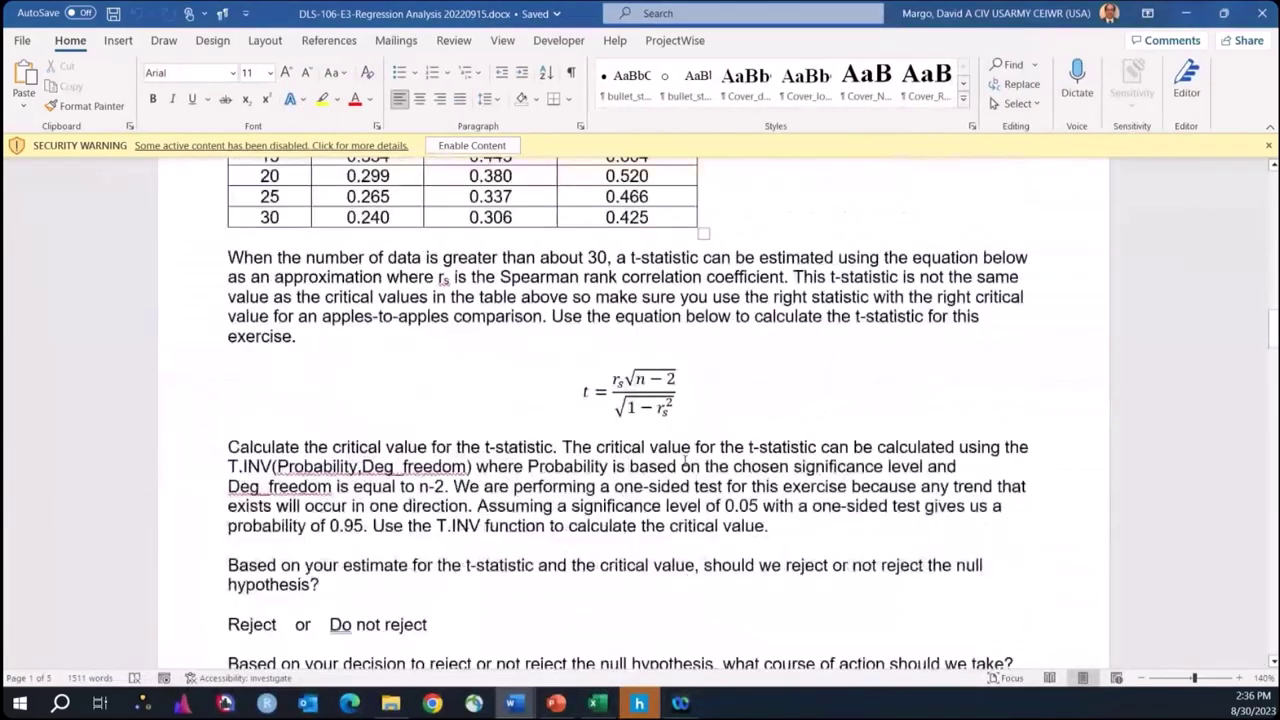
pyautogui.scroll(4, 684, 462)
pyautogui.scroll(-1, 699, 457)
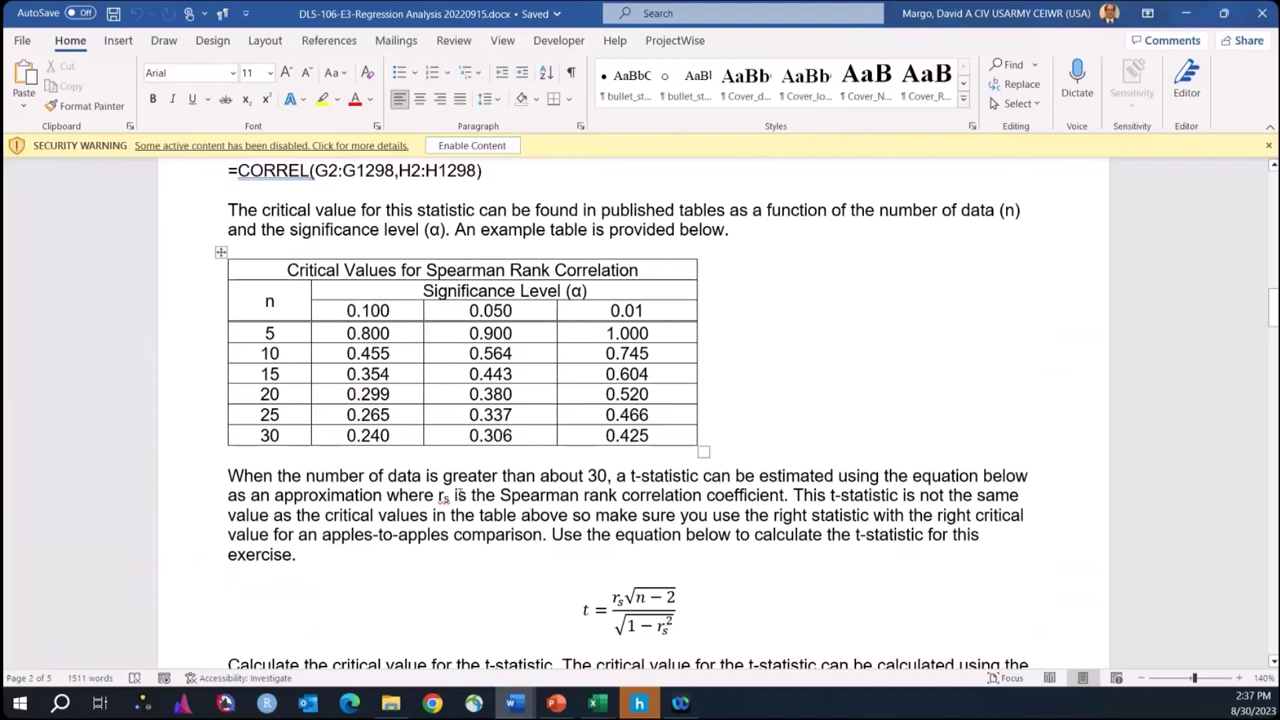
pyautogui.scroll(-1, 459, 495)
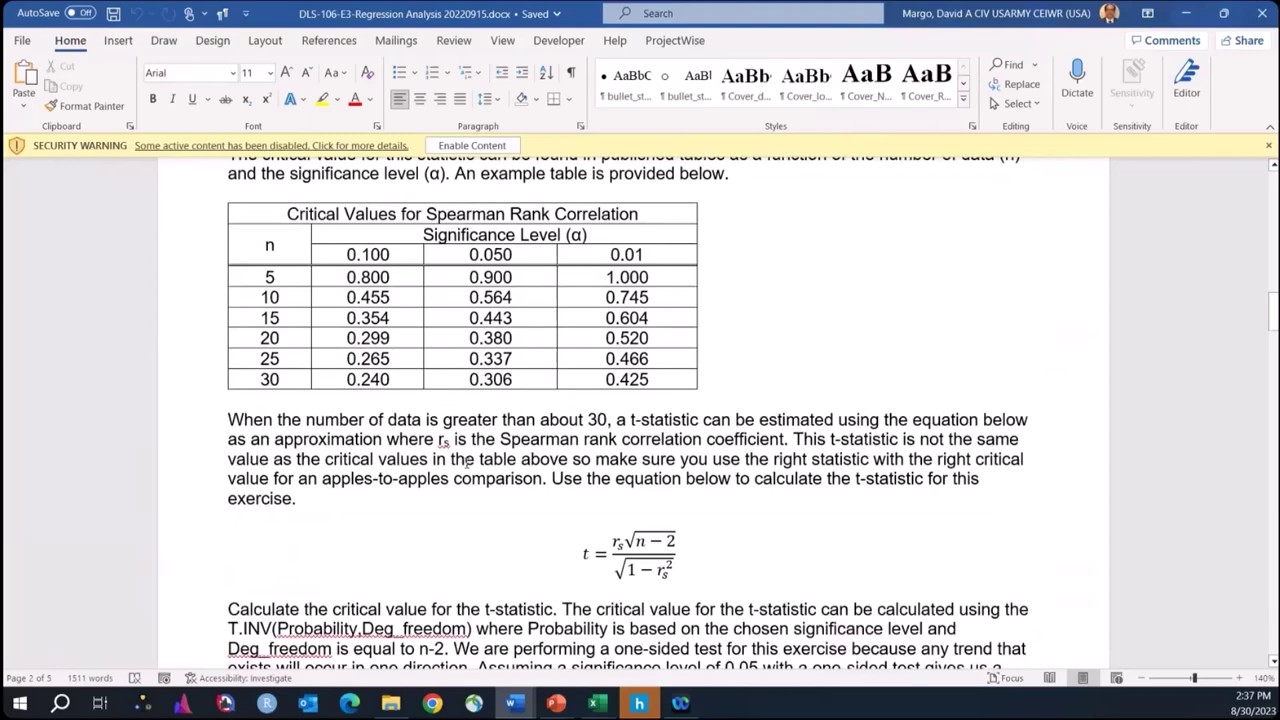
pyautogui.scroll(-1, 476, 442)
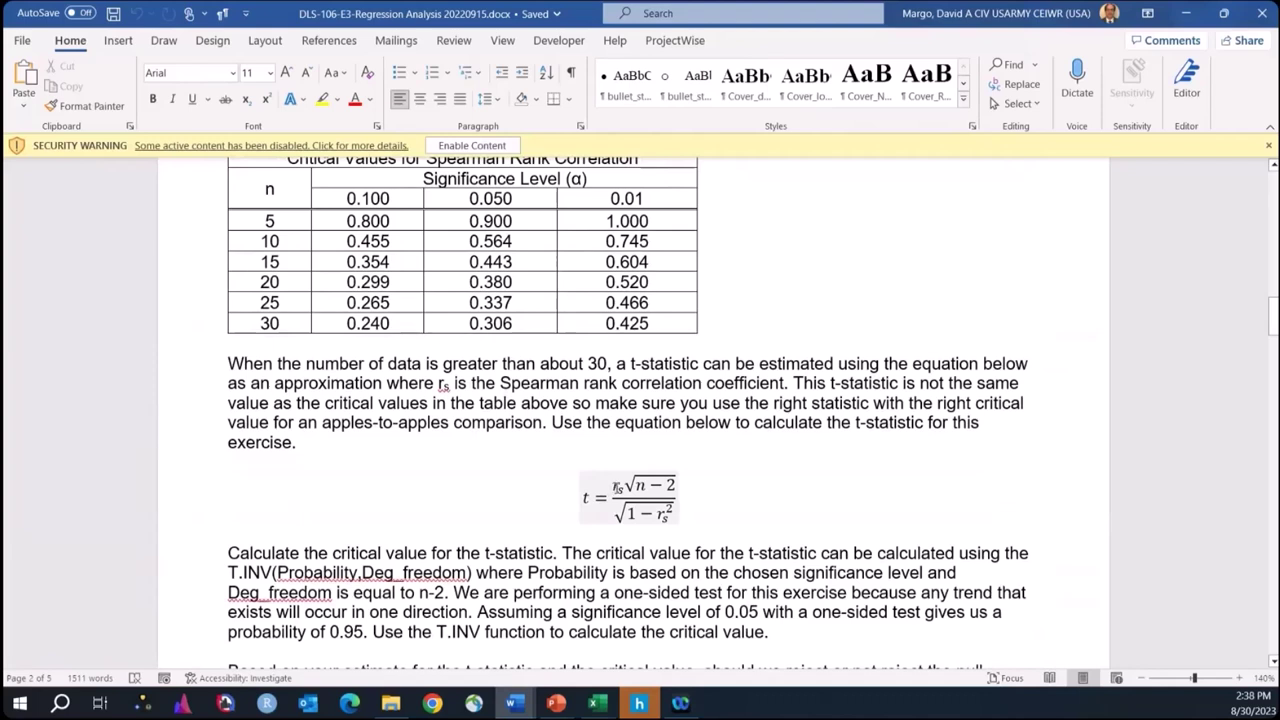
pyautogui.click(646, 490)
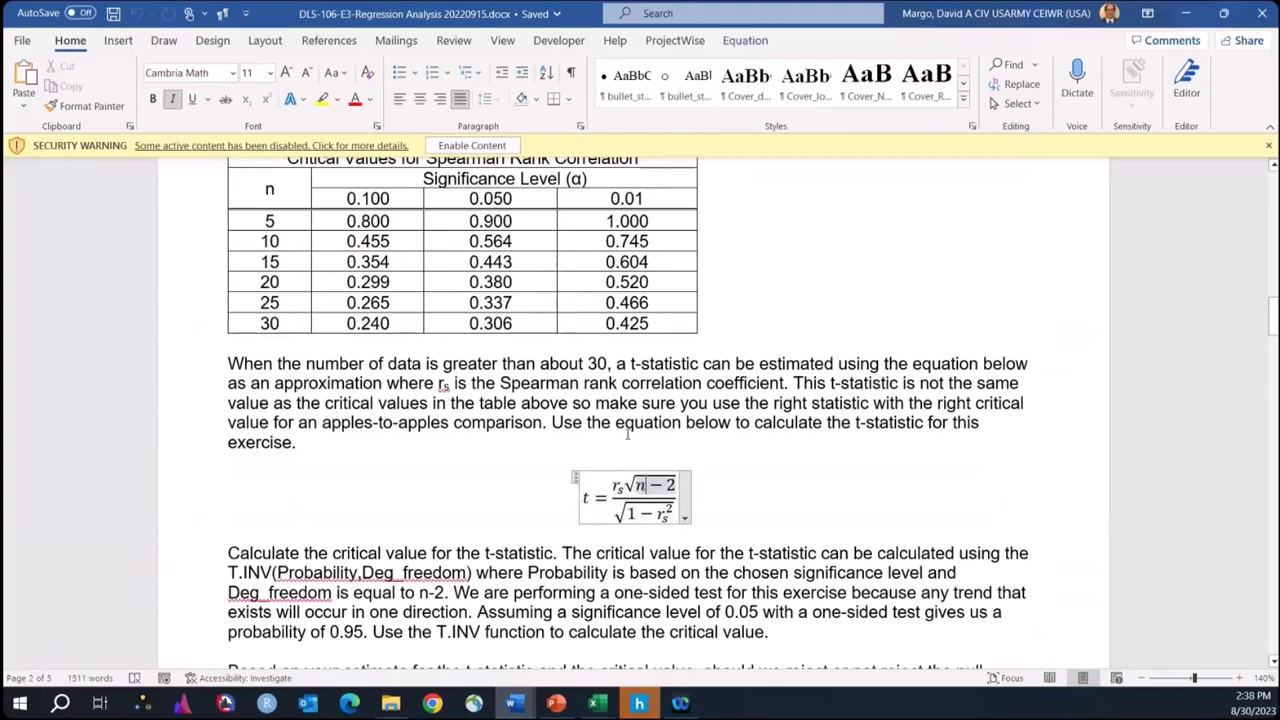
pyautogui.click(622, 403)
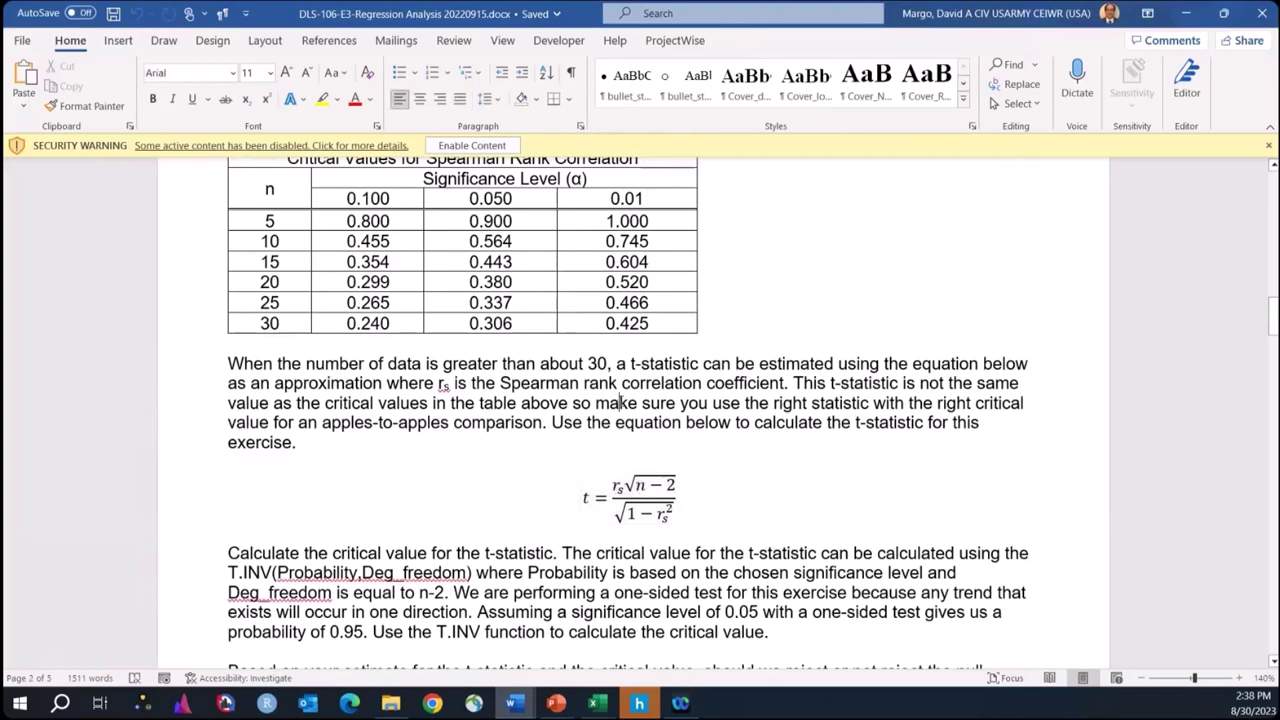
pyautogui.scroll(-3, 692, 520)
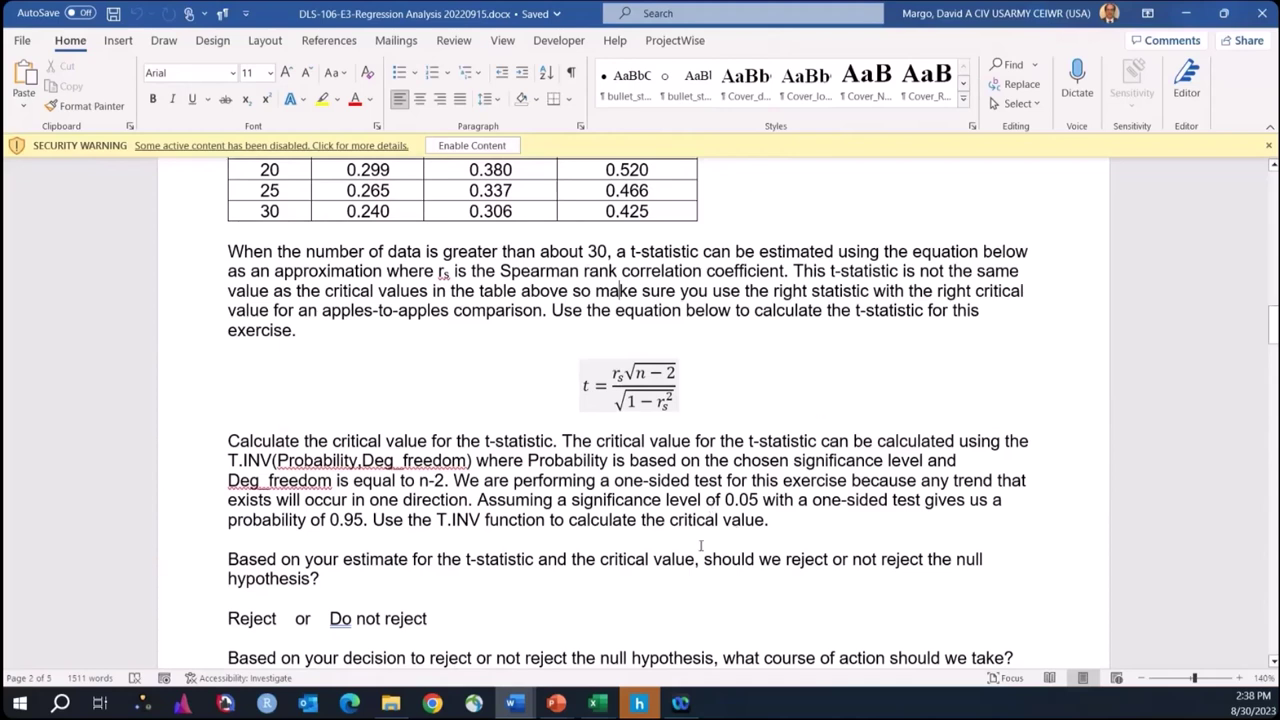
# - Return to the Excel solution workbook and highlight the full t-statistic formula in J8 to see which cells it references
pyautogui.click(1185, 15)
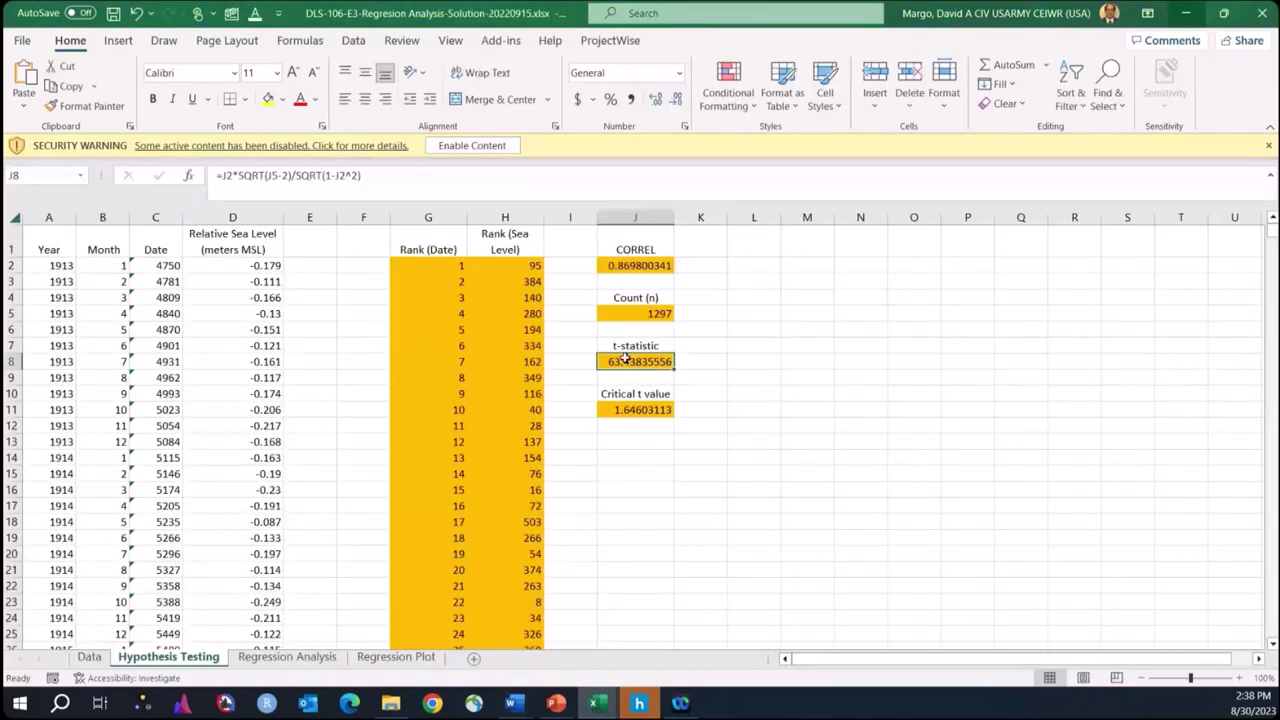
pyautogui.click(236, 176)
pyautogui.moveTo(216, 176); pyautogui.dragTo(423, 177)
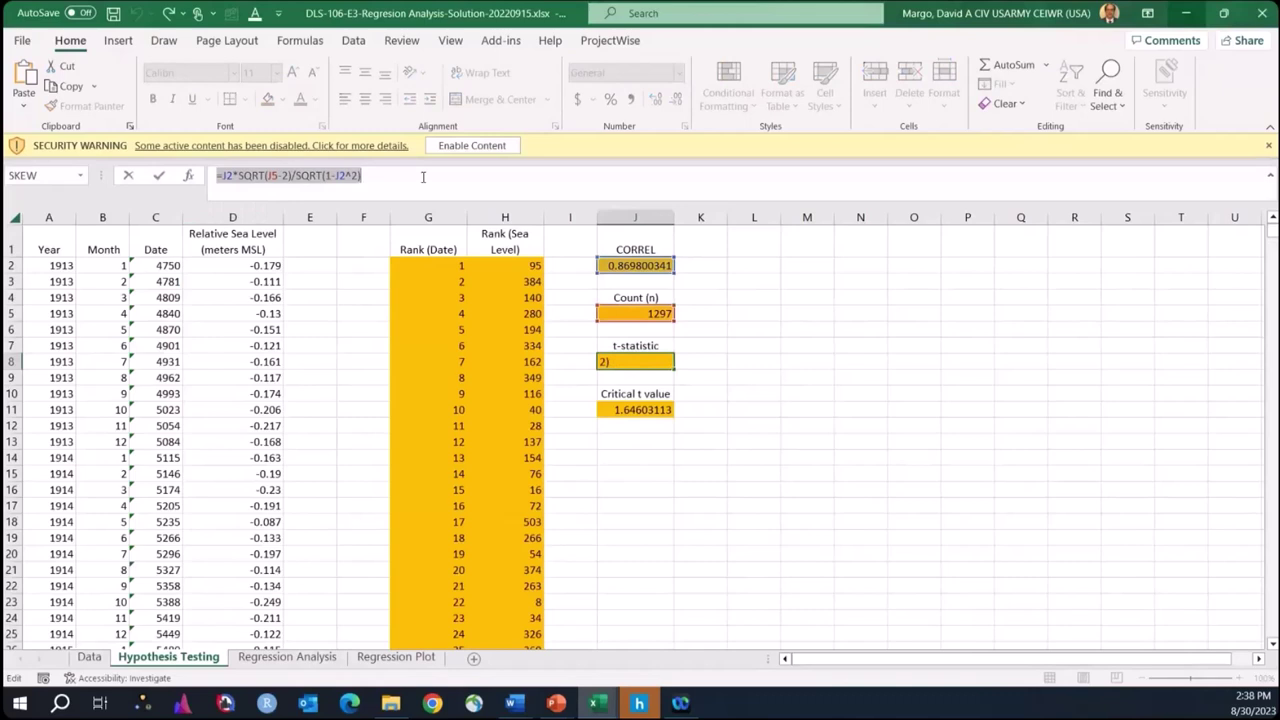
pyautogui.press('Return')
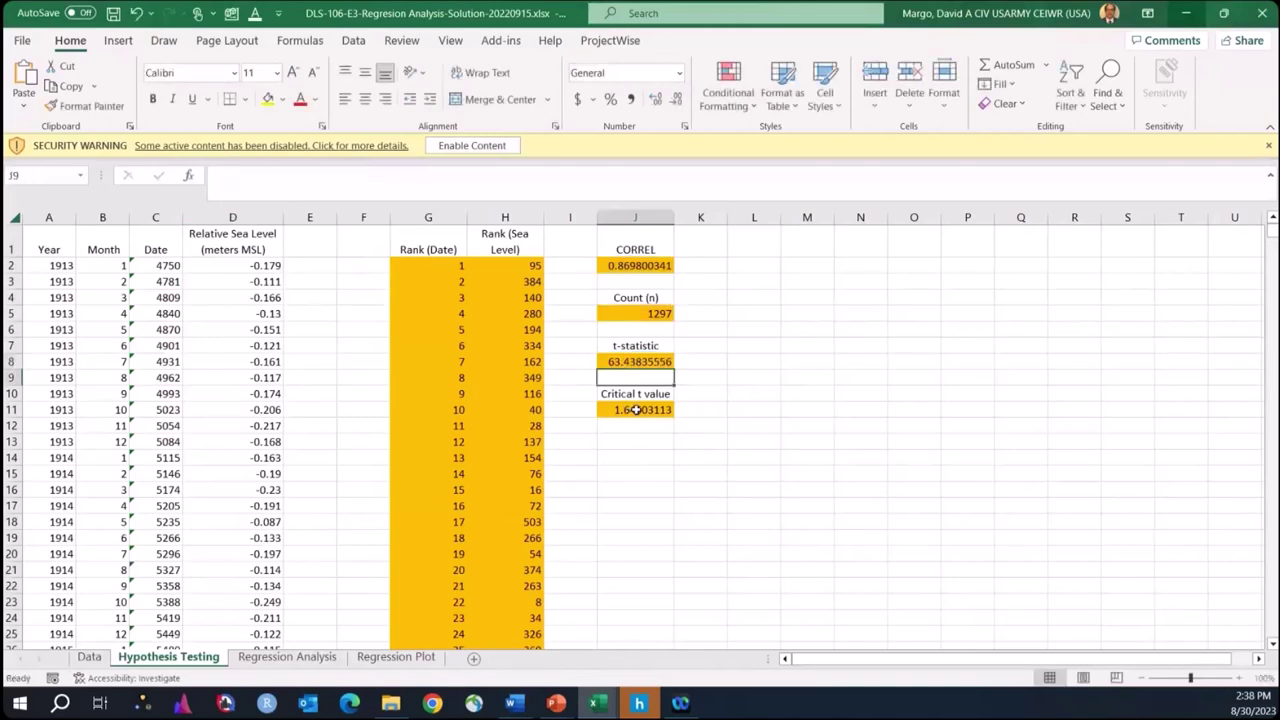
pyautogui.click(628, 363)
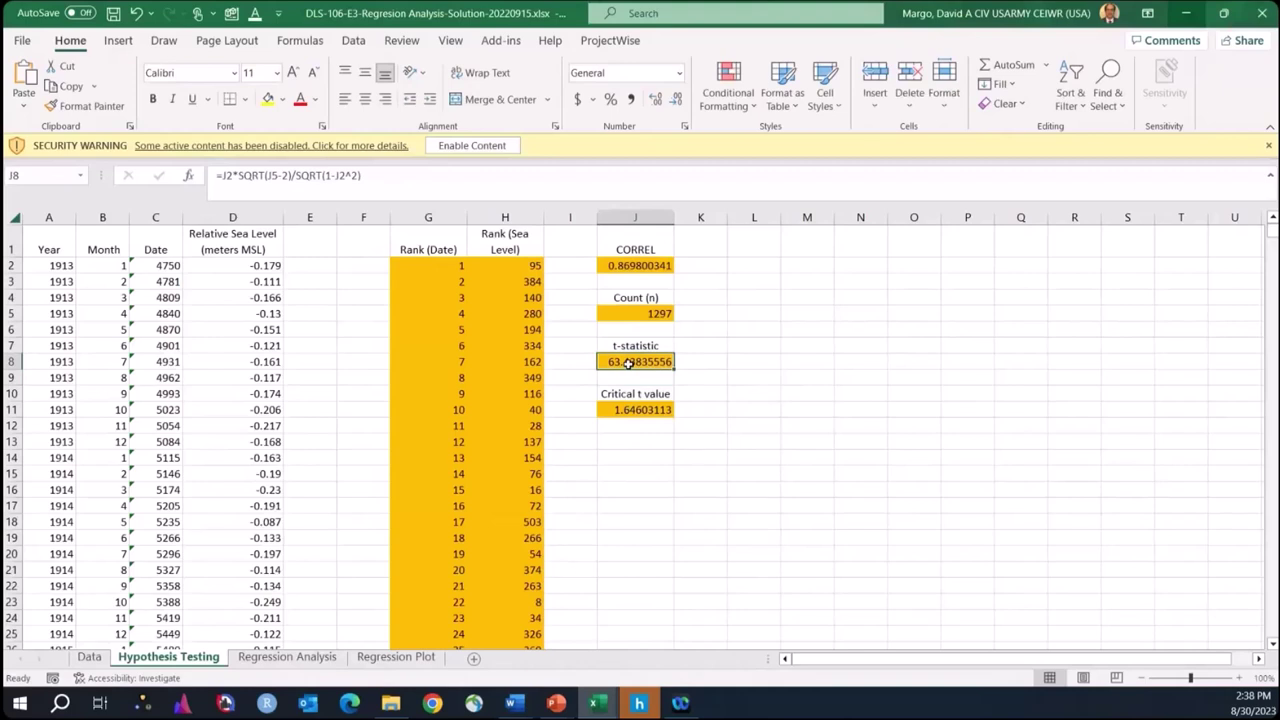
# - Examine the critical t value's T.INV formula in J11 by highlighting it in full, discarding any accidental edit
pyautogui.click(641, 410)
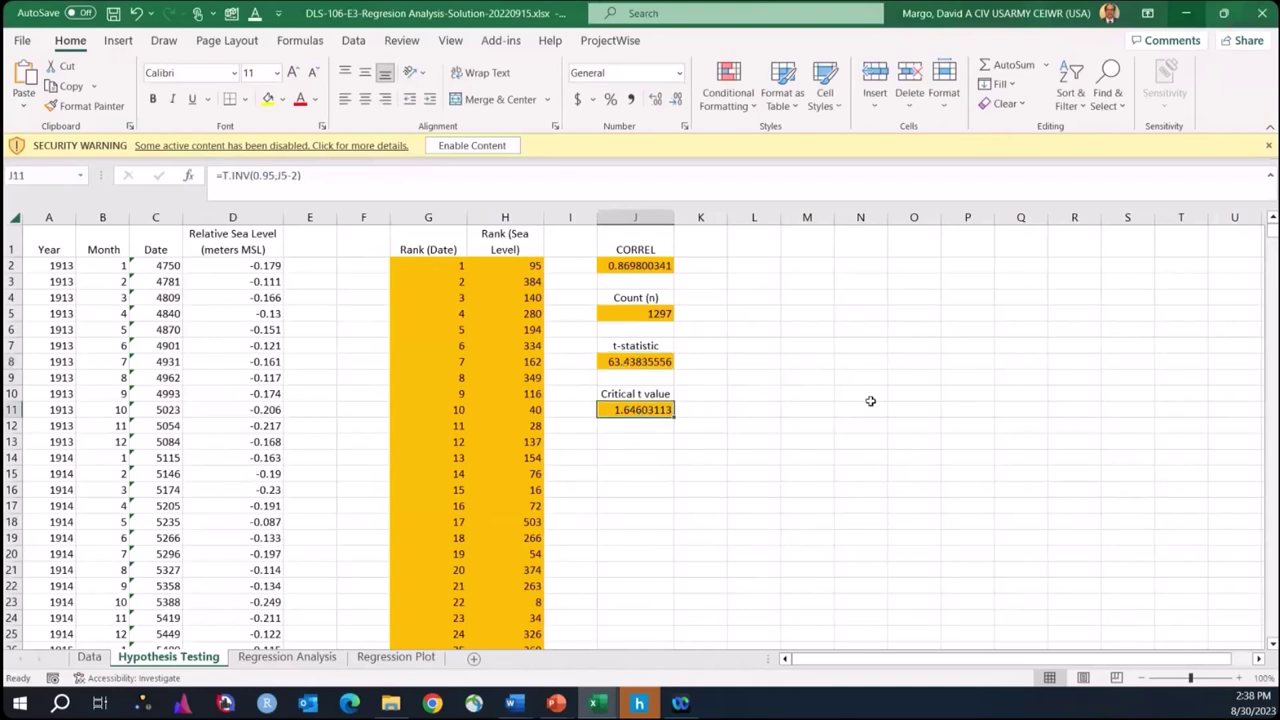
pyautogui.press('F2')
pyautogui.hotkey('shift', 'Home')
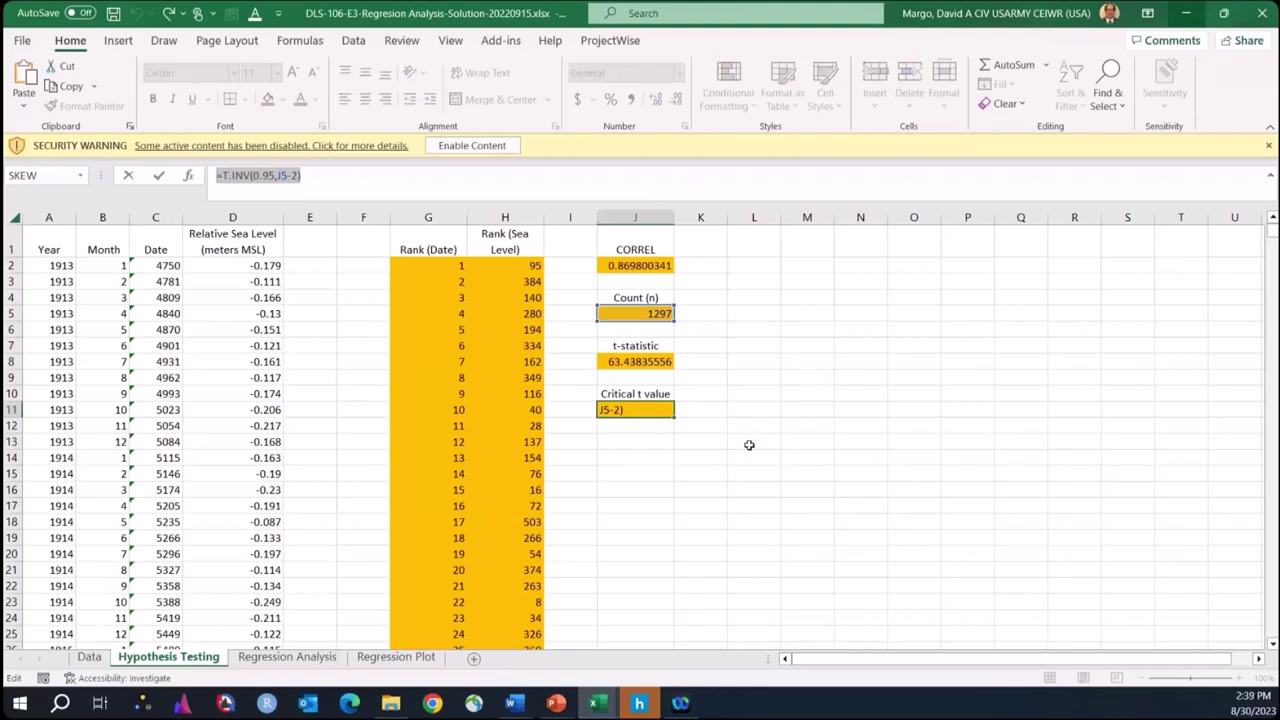
pyautogui.write('=')
pyautogui.click(706, 455)
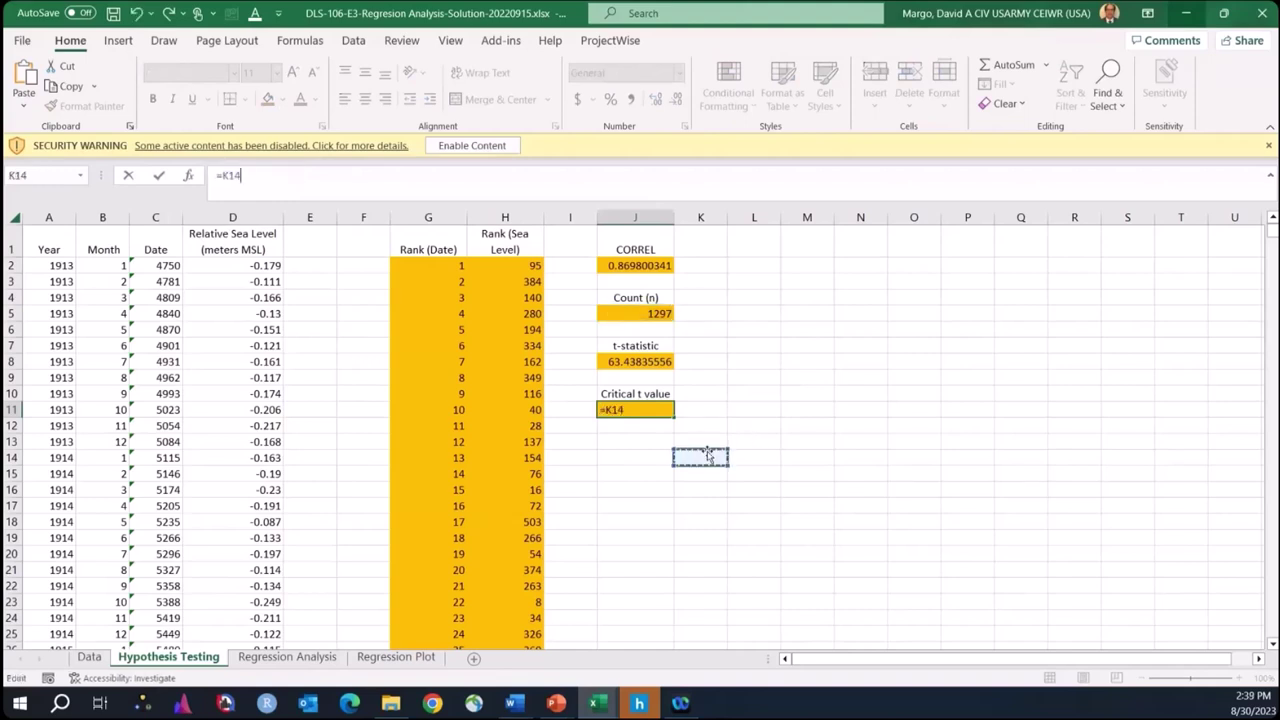
pyautogui.press('Escape')
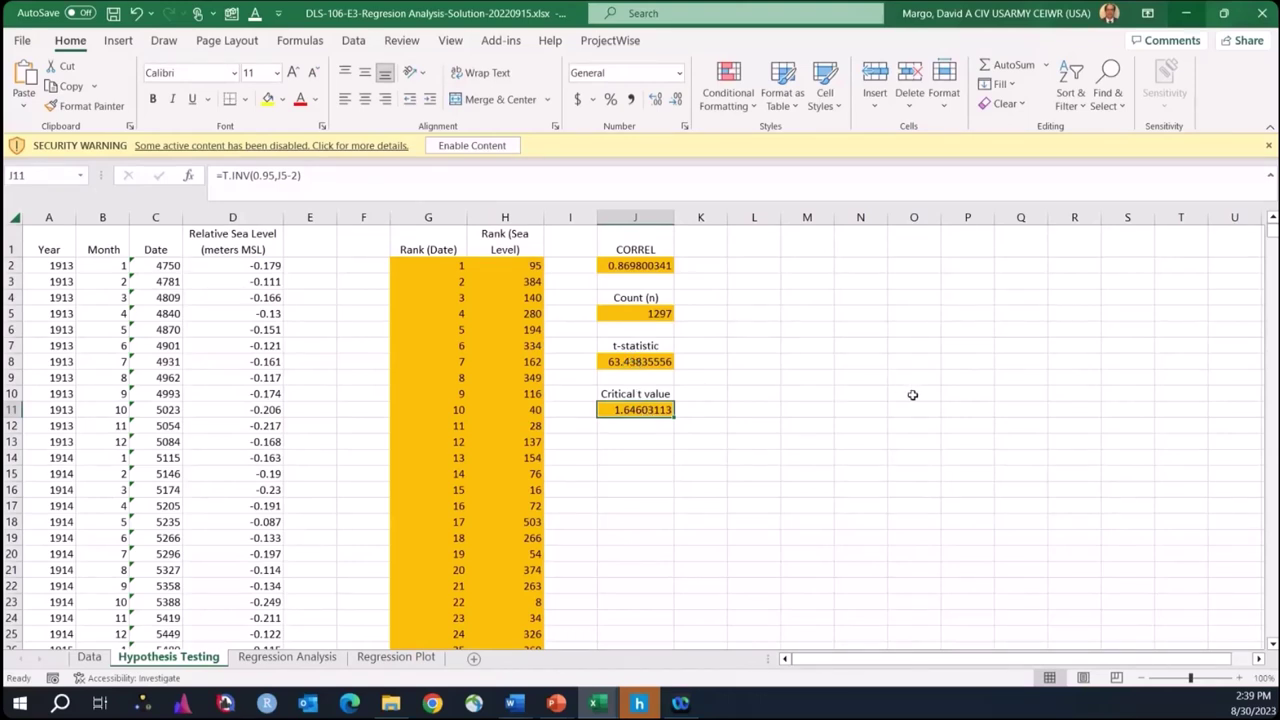
# - Compare the t-statistic in J8 with the critical t value in J11
pyautogui.click(648, 364)
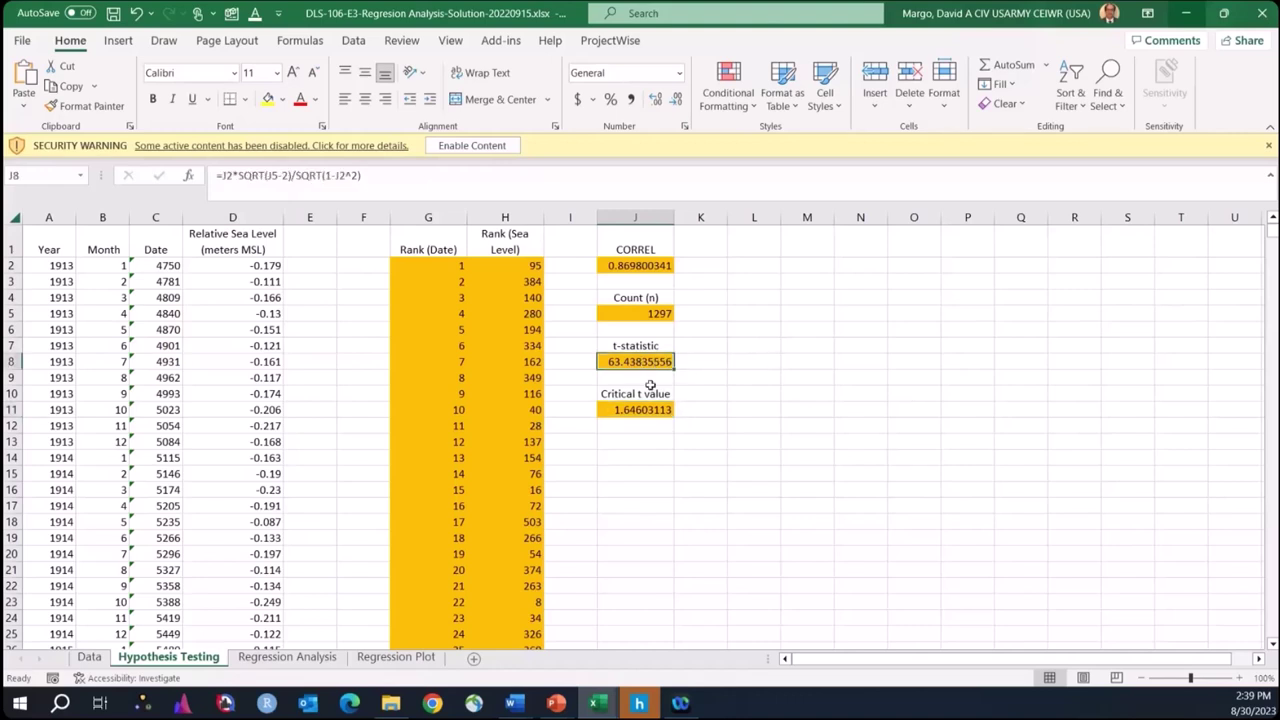
pyautogui.click(617, 411)
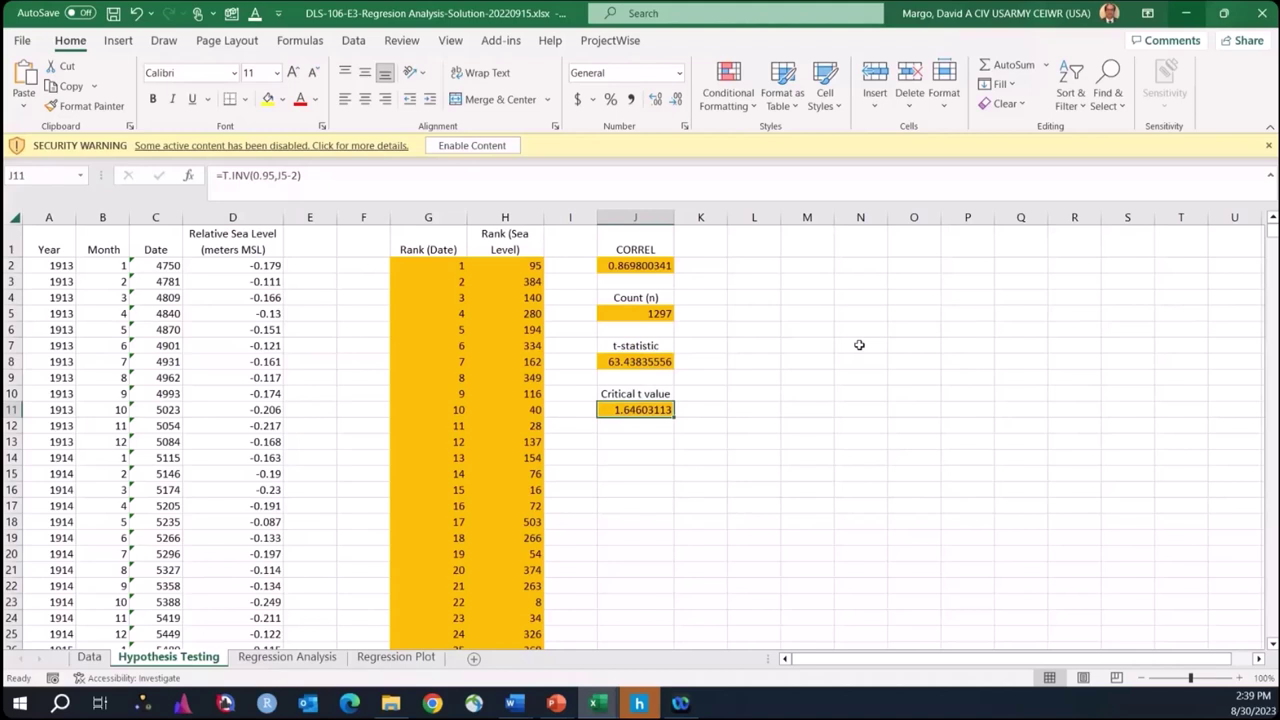
pyautogui.click(514, 703)
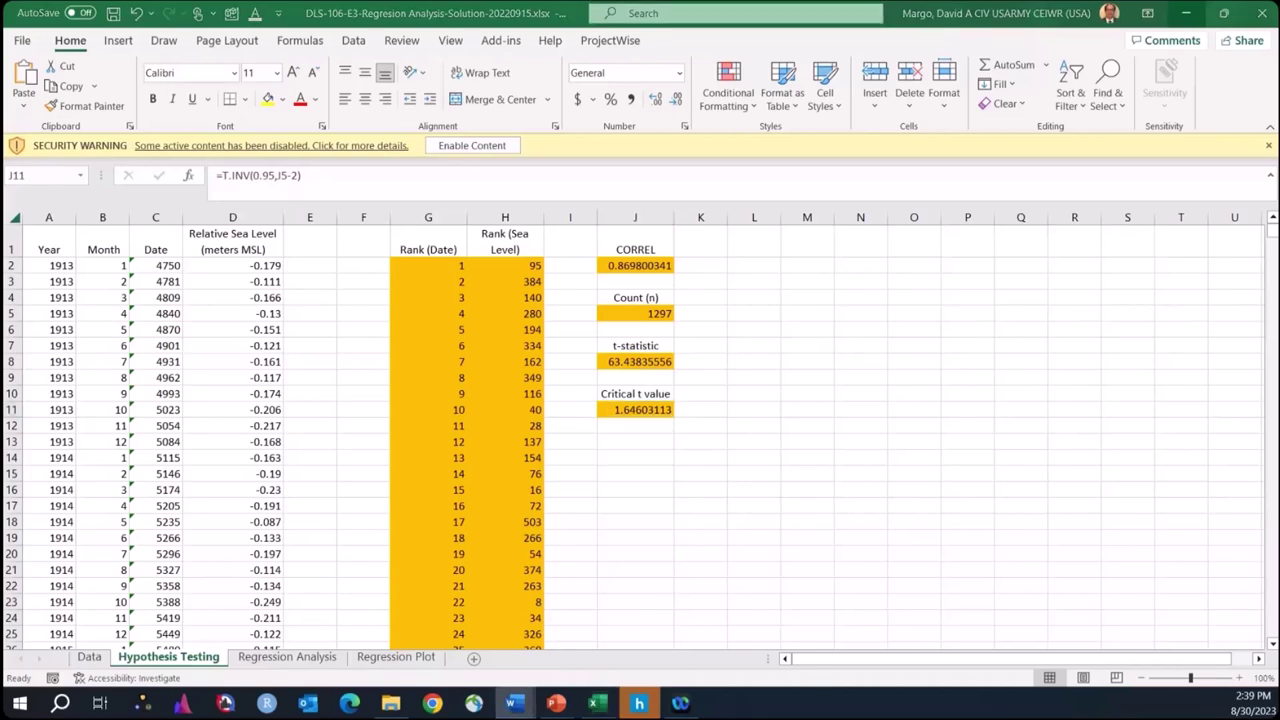
pyautogui.hotkey('alt', 'Tab')
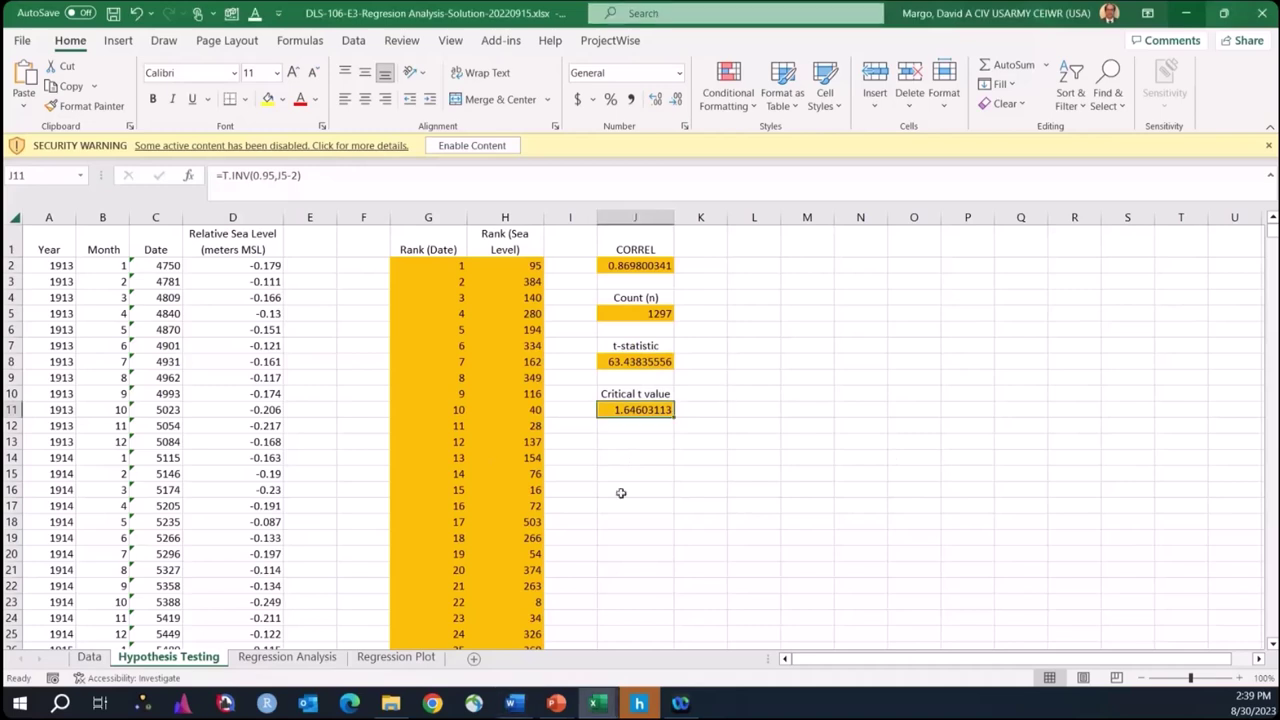
# - Look at the Key West time series plot on the Data worksheet, then return to the Hypothesis Testing worksheet
pyautogui.click(89, 657)
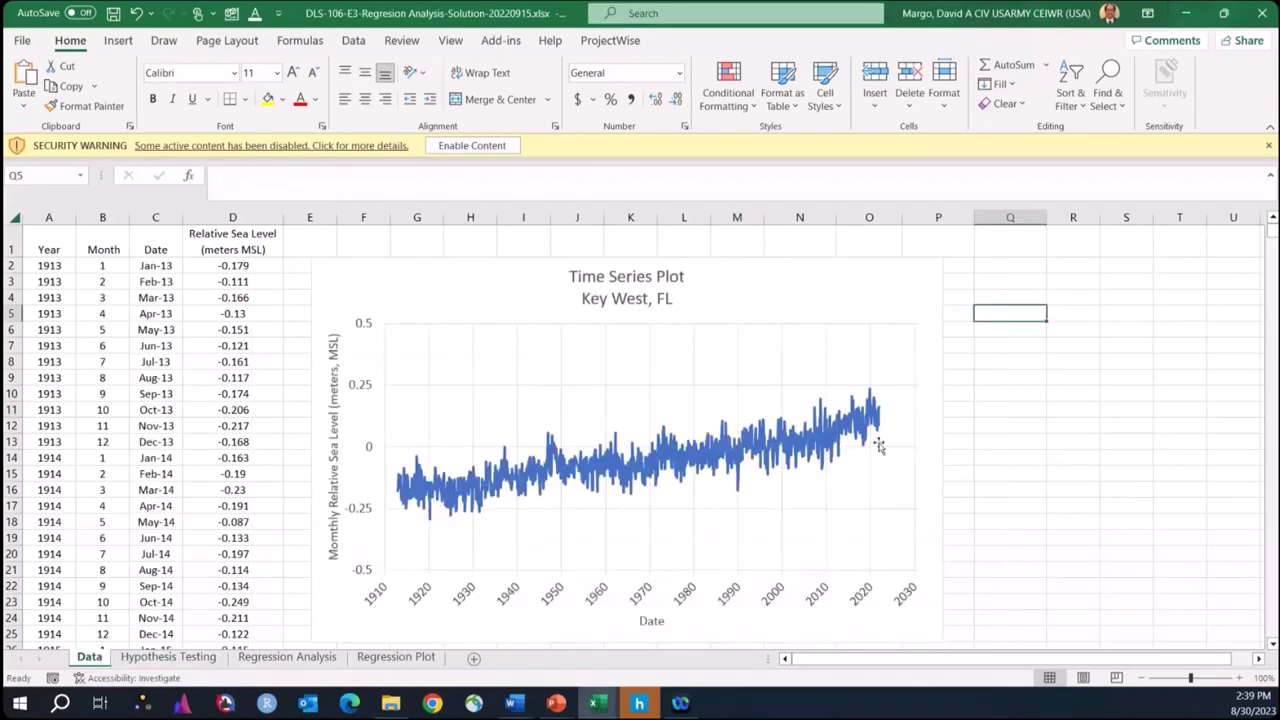
pyautogui.click(166, 657)
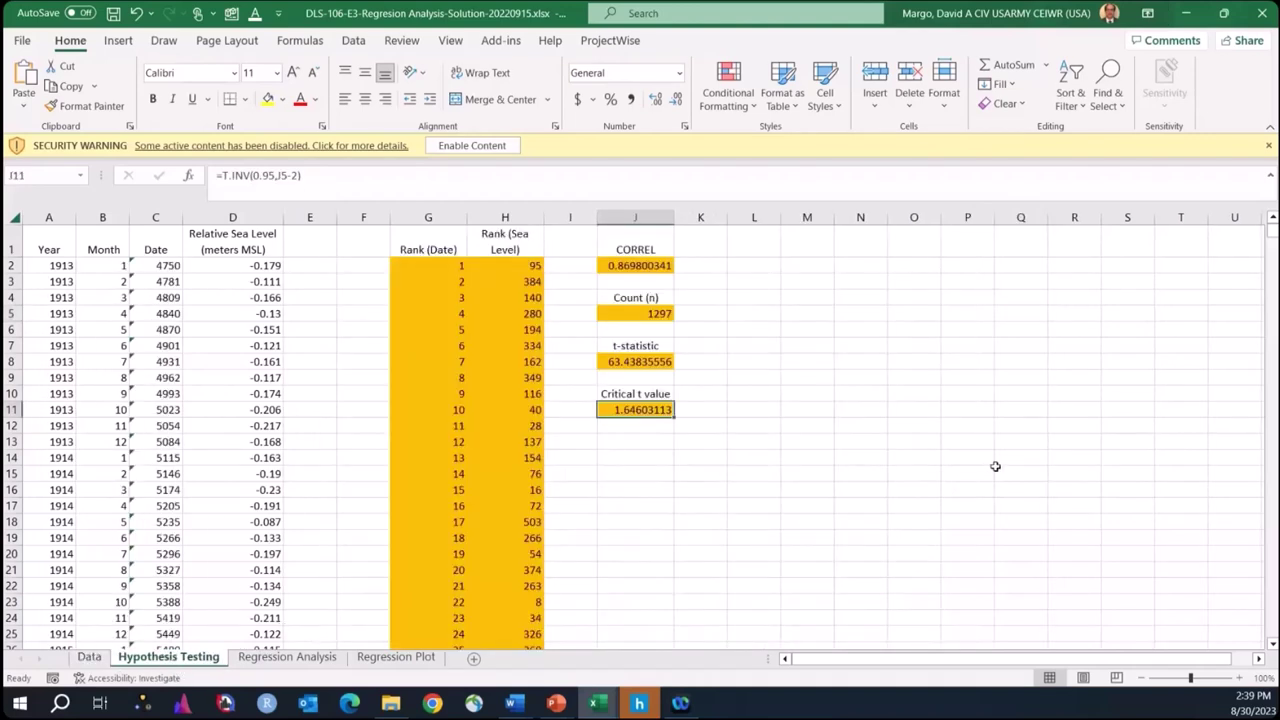
pyautogui.click(963, 459)
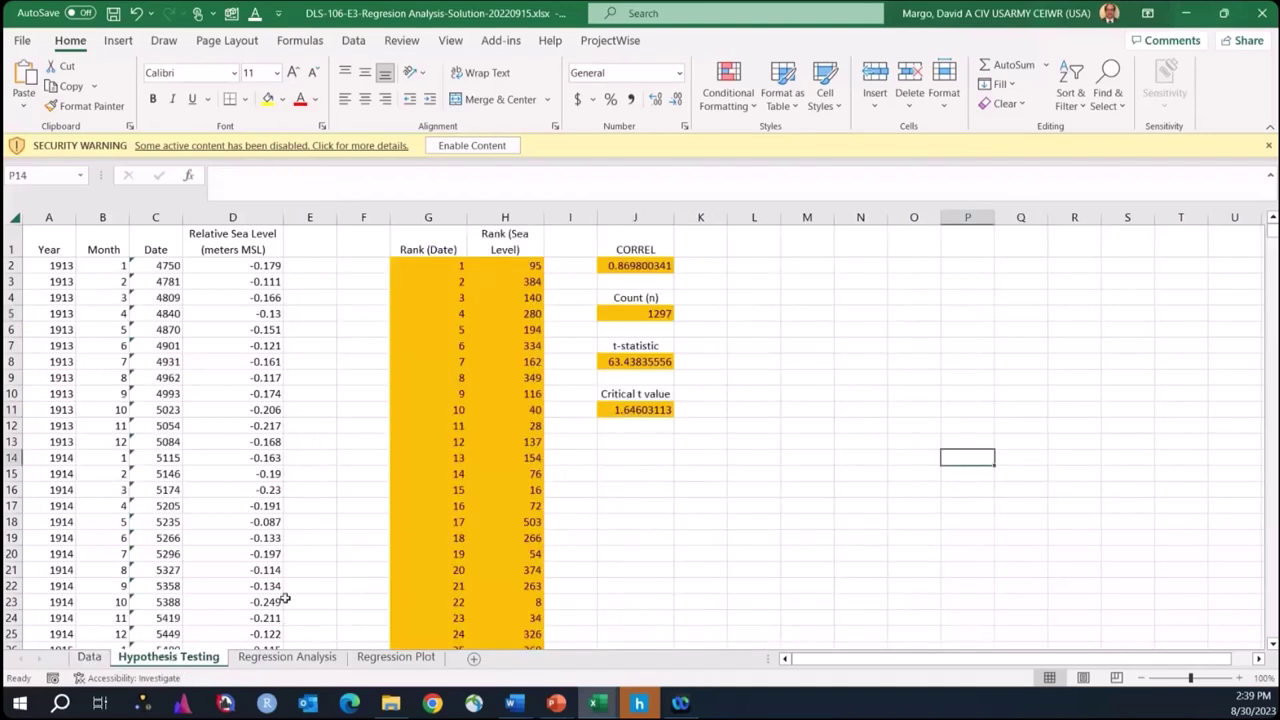
# - Open the Regression Analysis worksheet and inspect the SLOPE formula in G3 and the INTERCEPT formula in G5
pyautogui.click(288, 657)
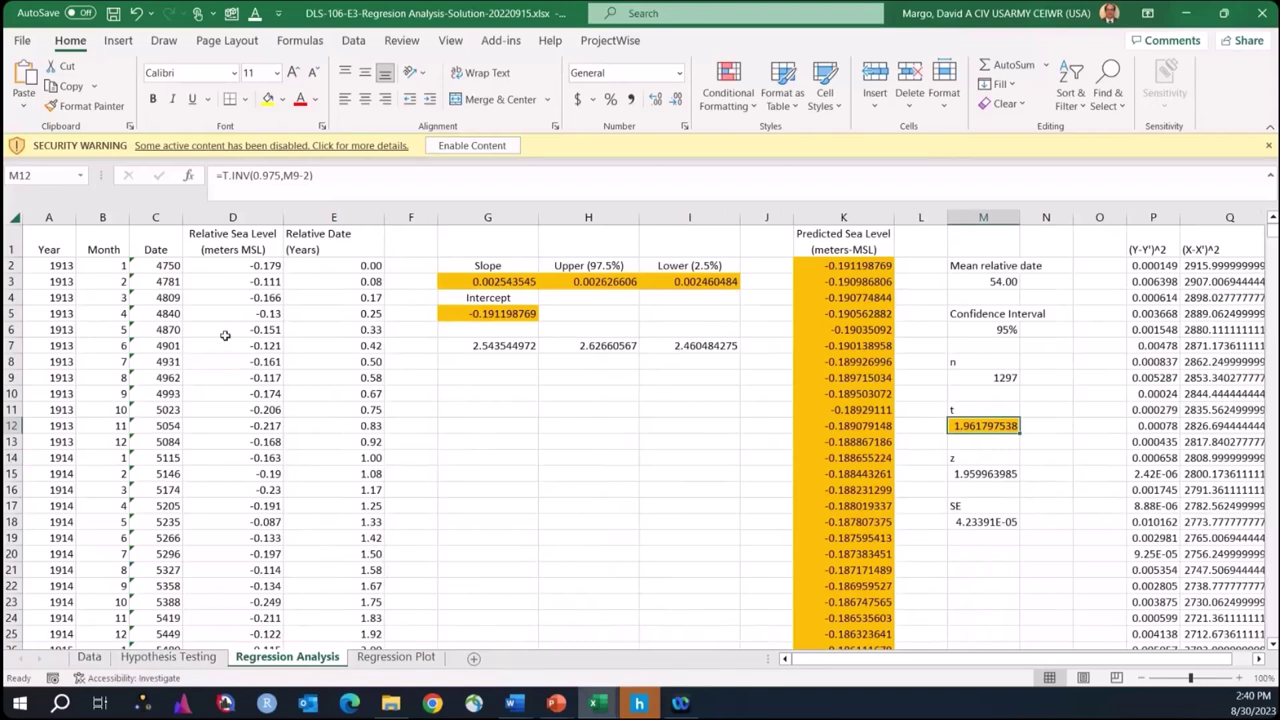
pyautogui.click(502, 284)
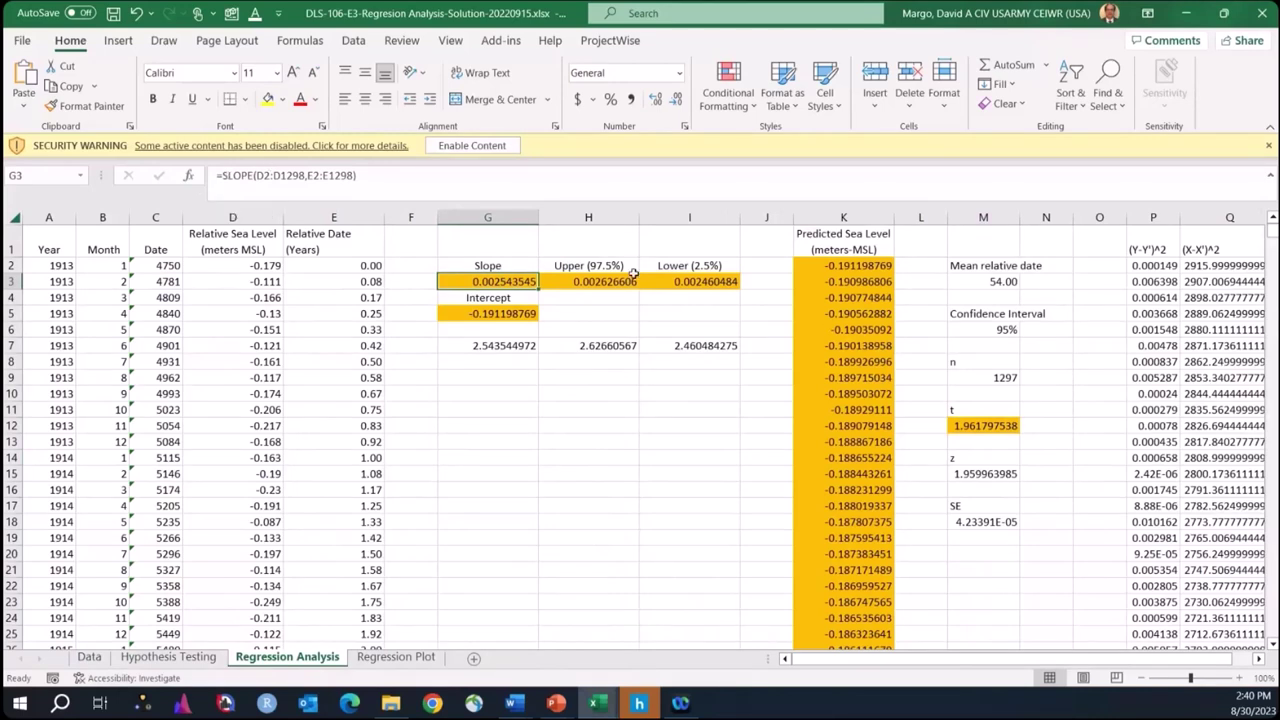
pyautogui.click(484, 315)
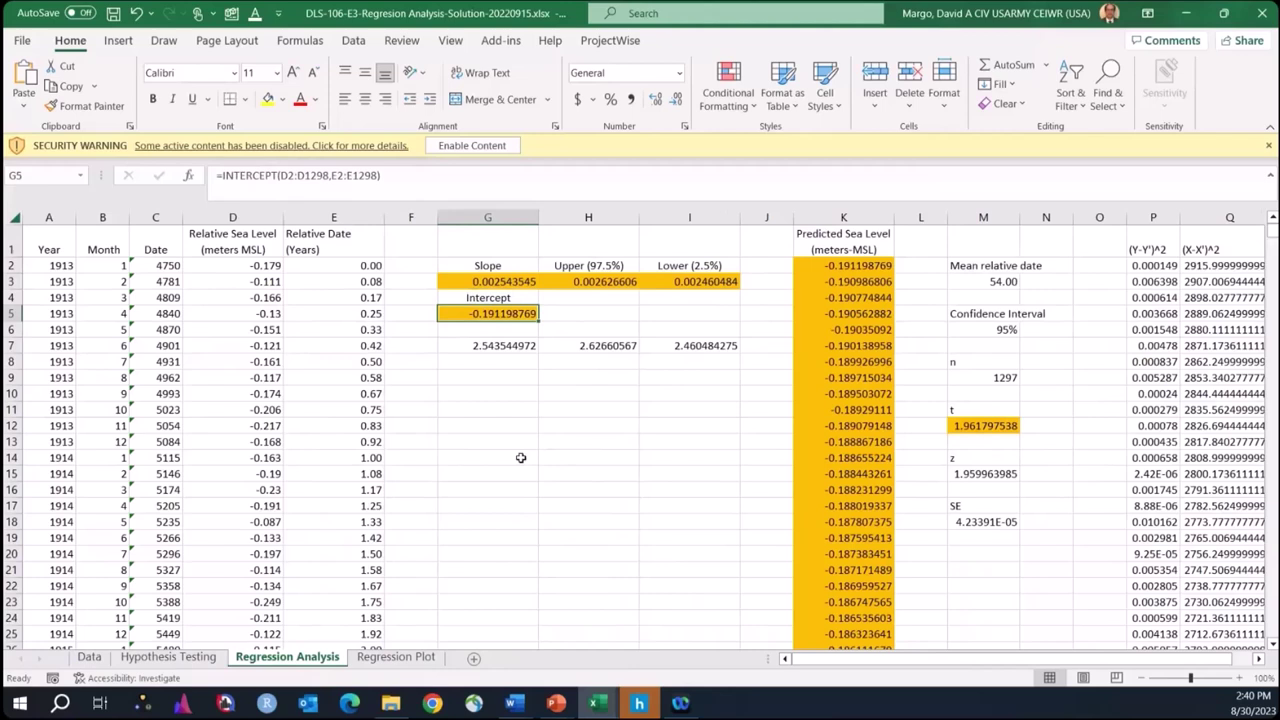
pyautogui.click(520, 456)
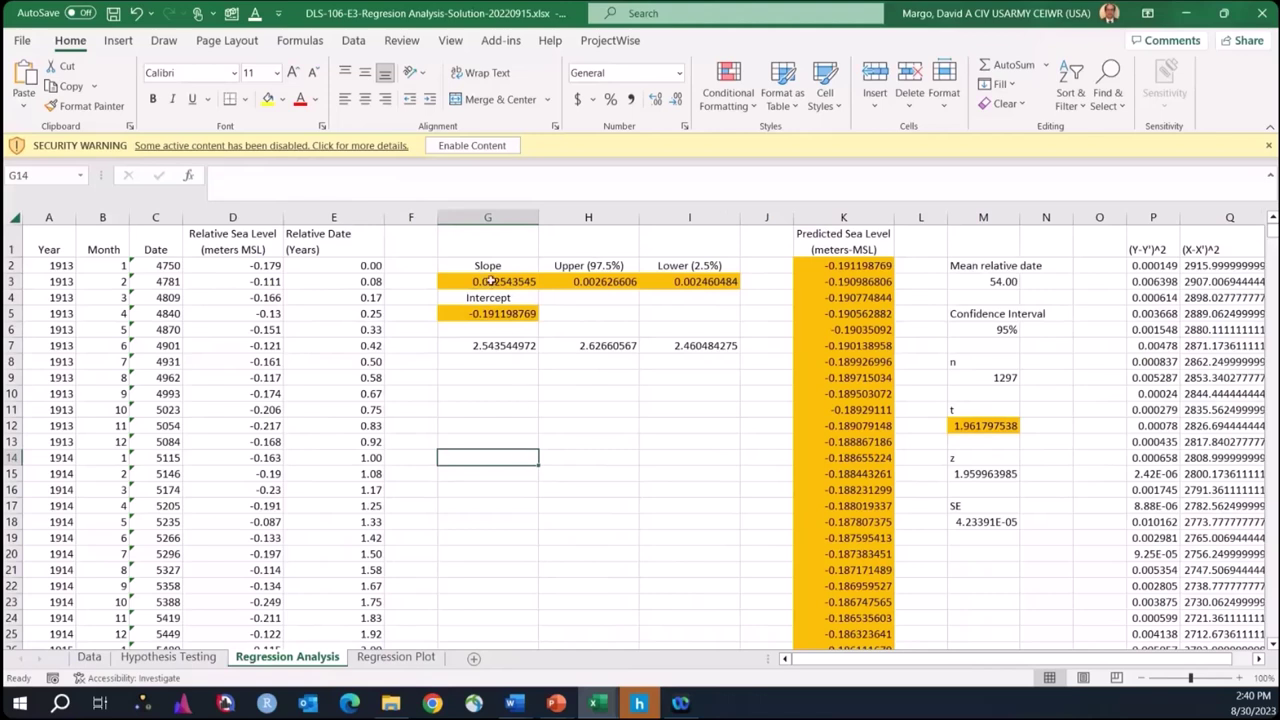
pyautogui.click(491, 310)
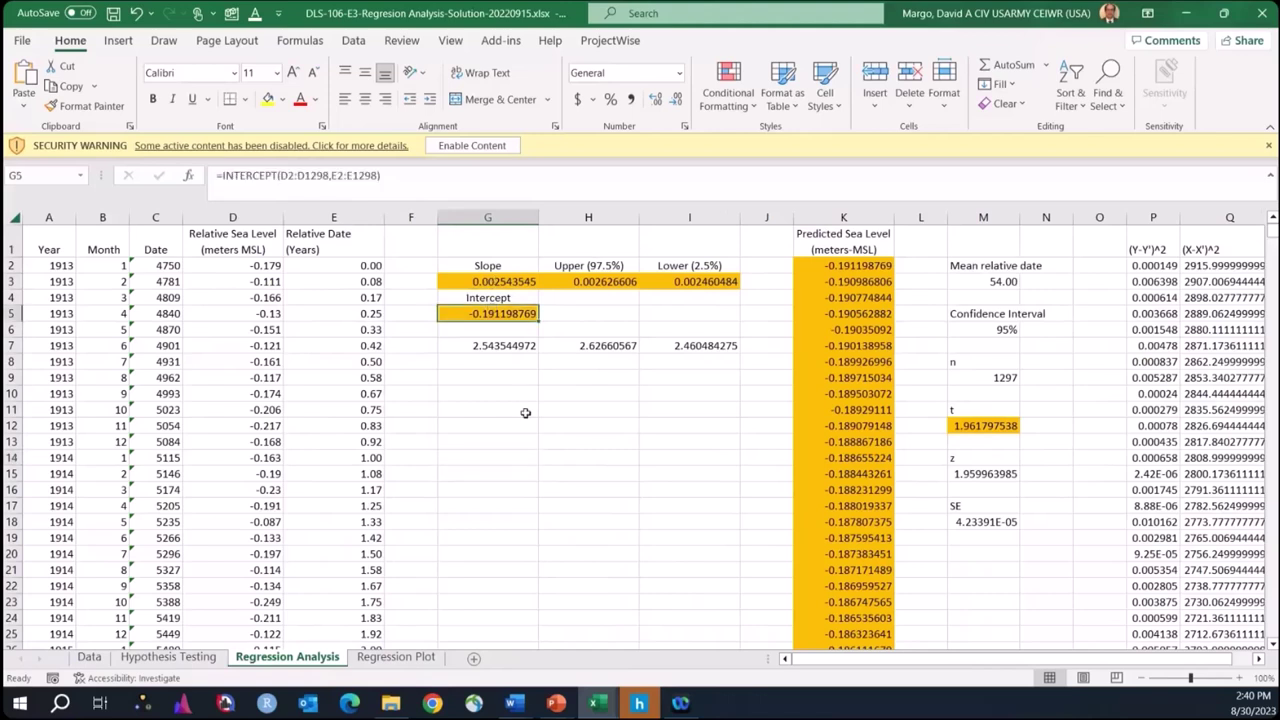
# - Inspect the formulas for the slope's upper (97.5%) and lower (2.5%) confidence limits in H3 and I3
pyautogui.hotkey('alt', 'Tab')
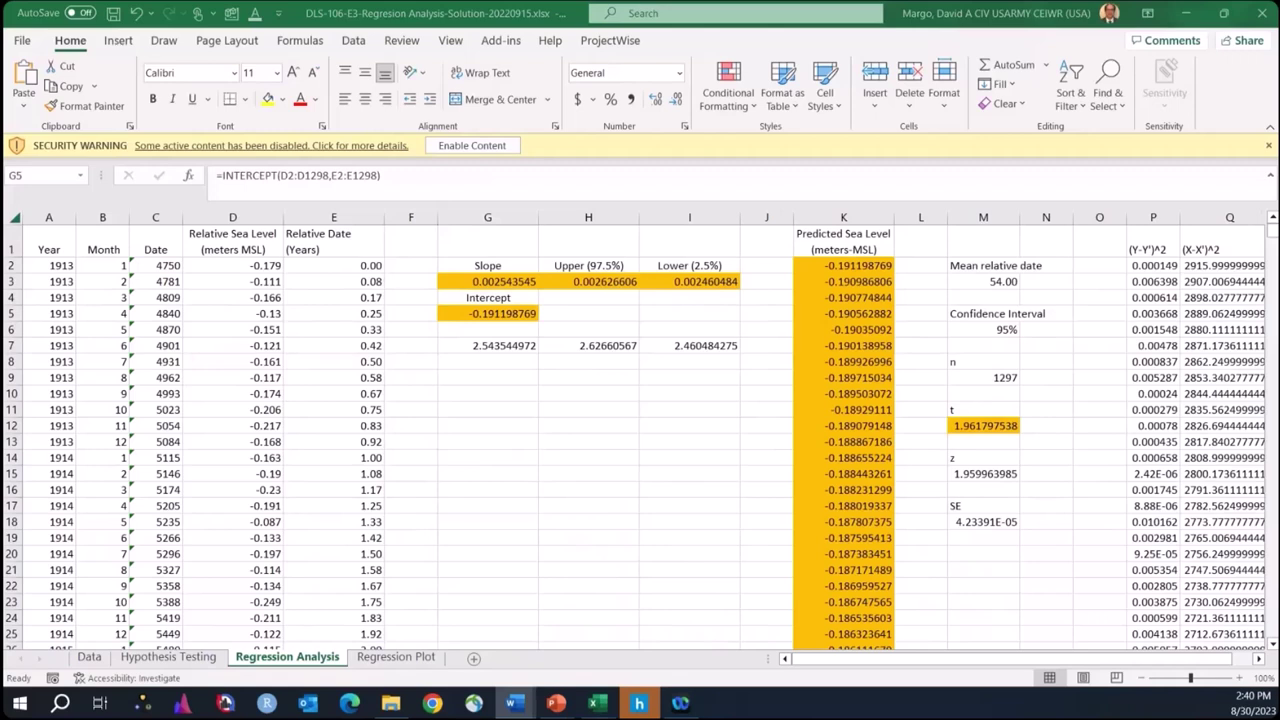
pyautogui.click(594, 283)
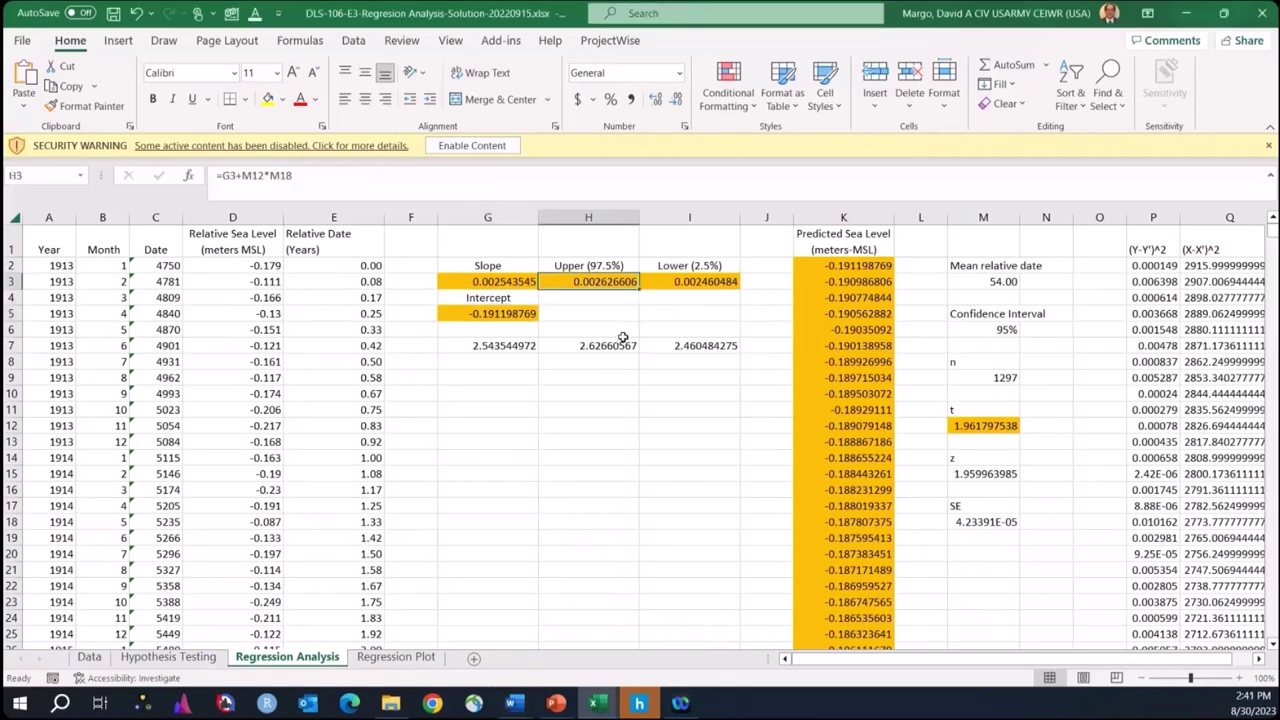
pyautogui.click(693, 283)
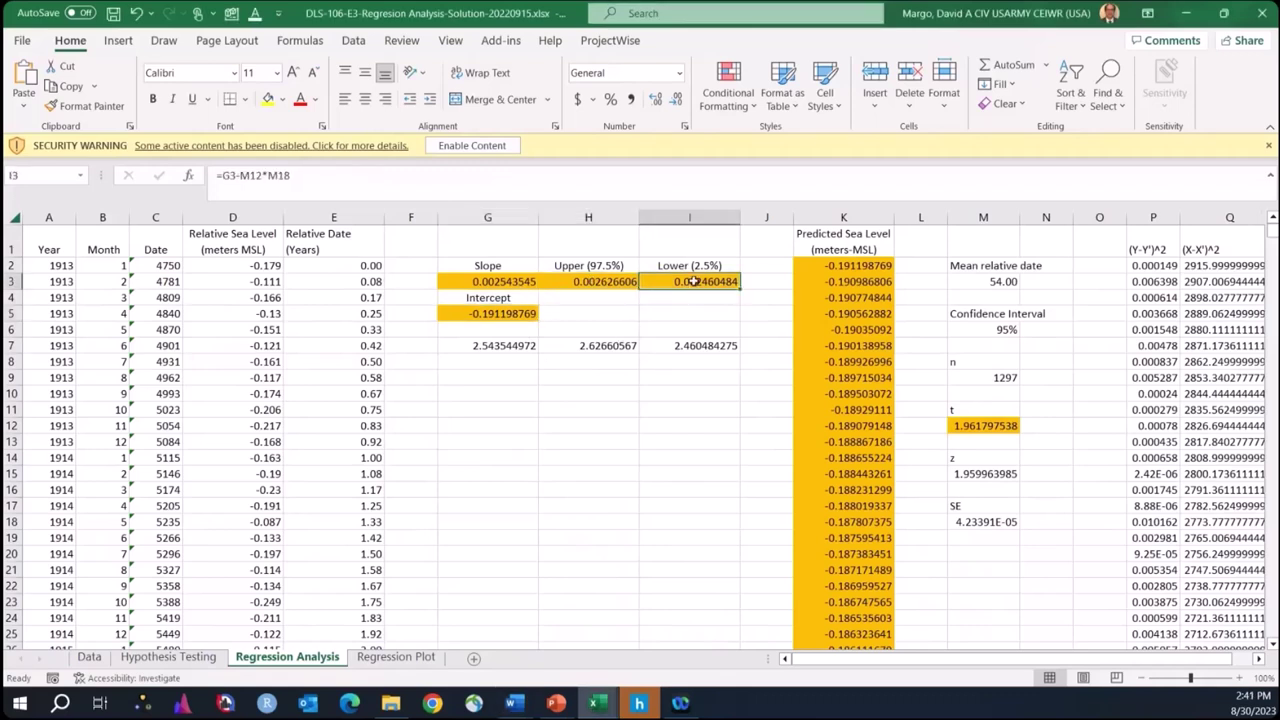
pyautogui.click(579, 282)
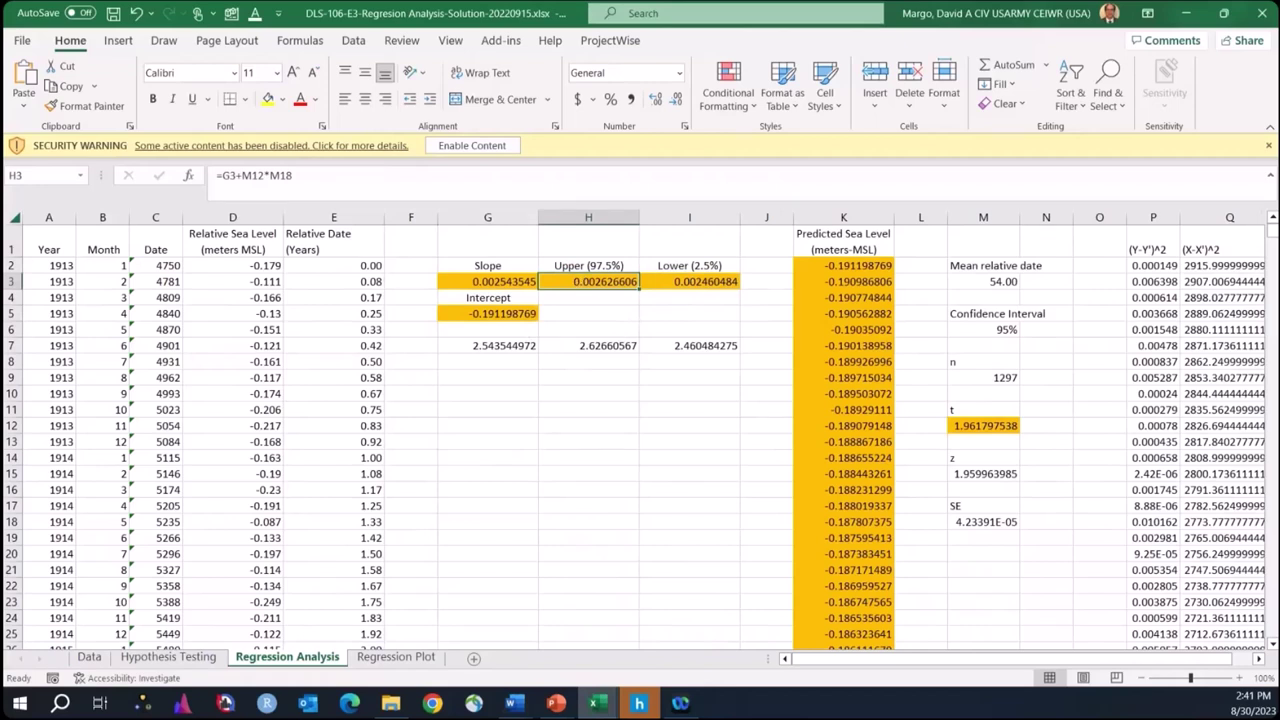
# - Trace the cell references in the upper confidence limit formula in H3 and the predicted sea level formula in K2
pyautogui.click(255, 177)
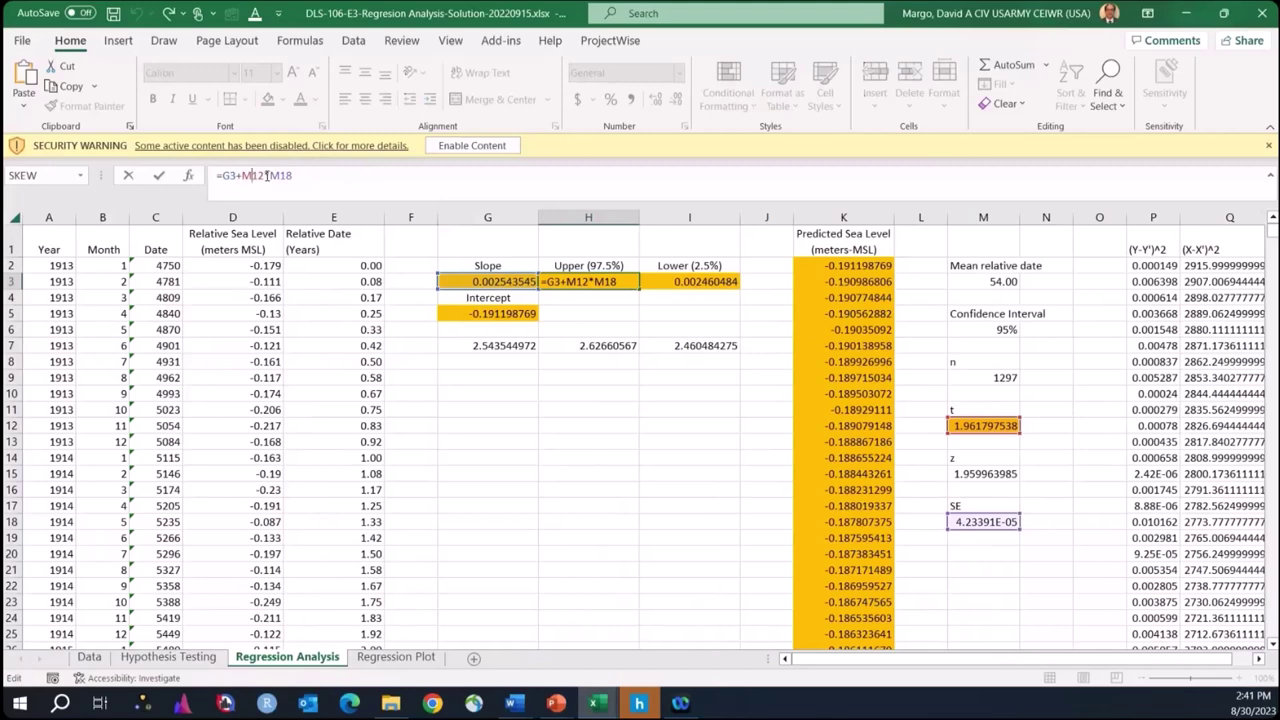
pyautogui.hotkey('ctrl', 'Return')
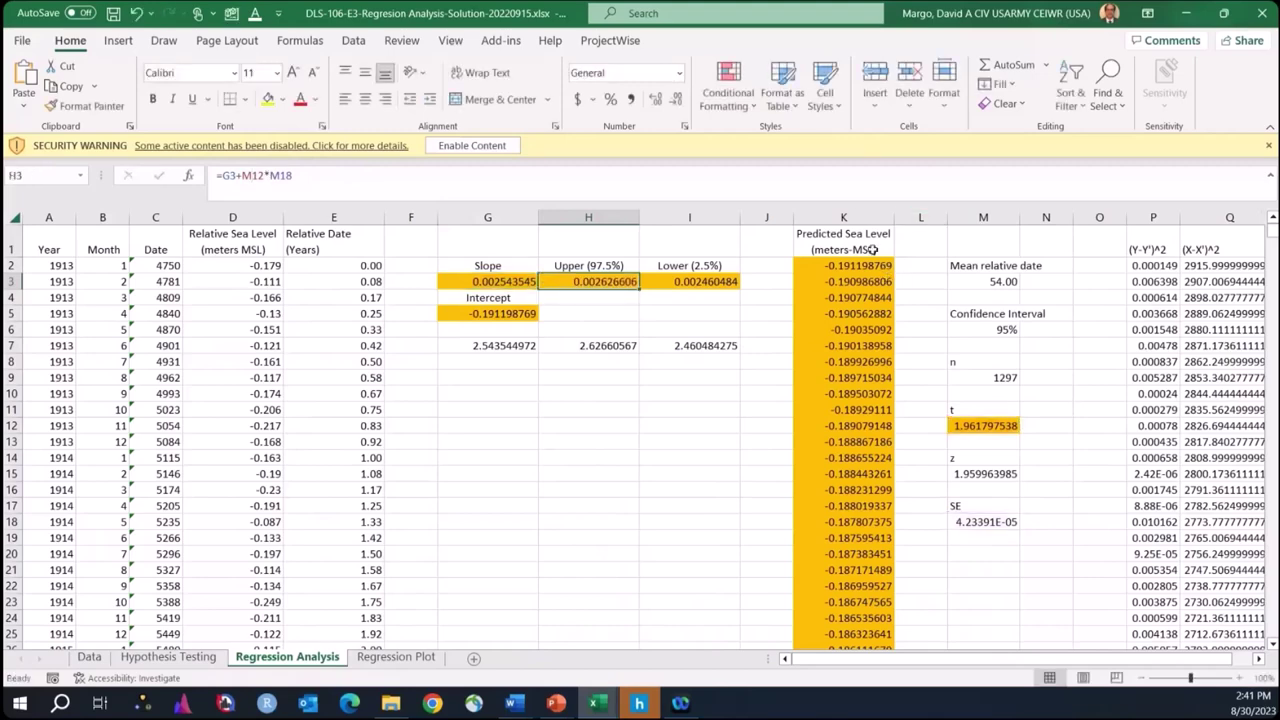
pyautogui.click(846, 215)
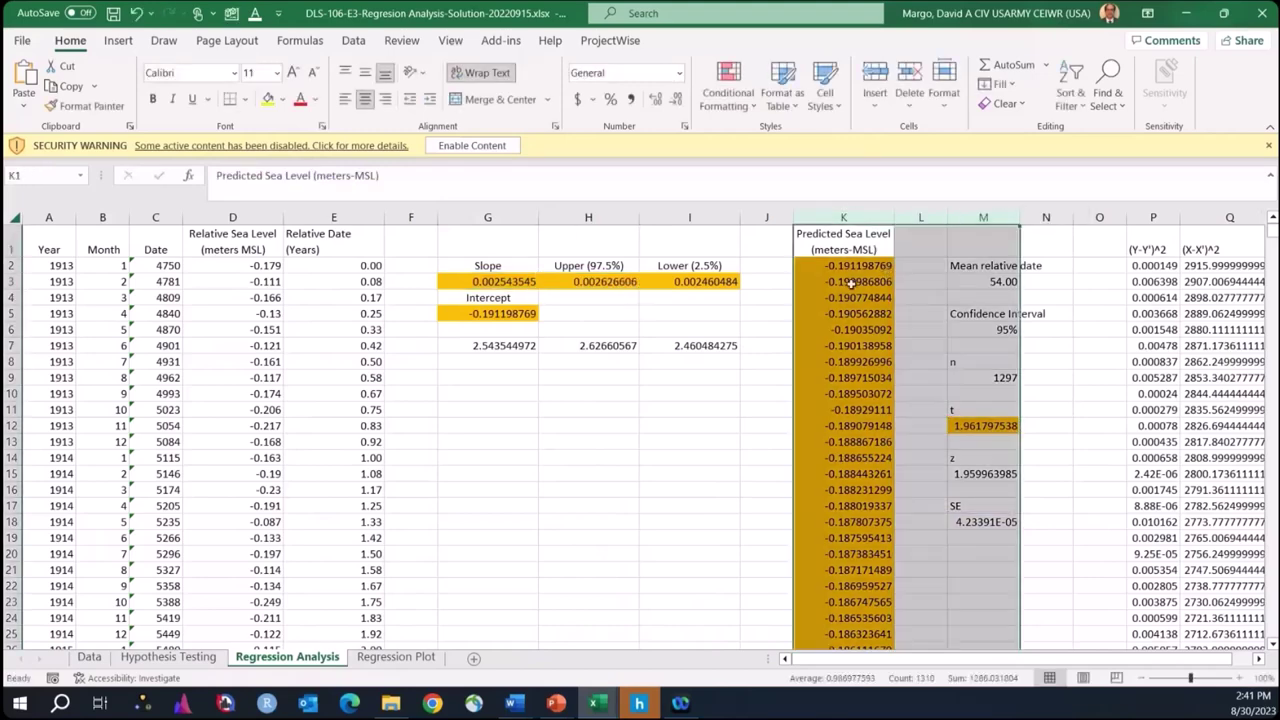
pyautogui.click(852, 281)
pyautogui.click(850, 265)
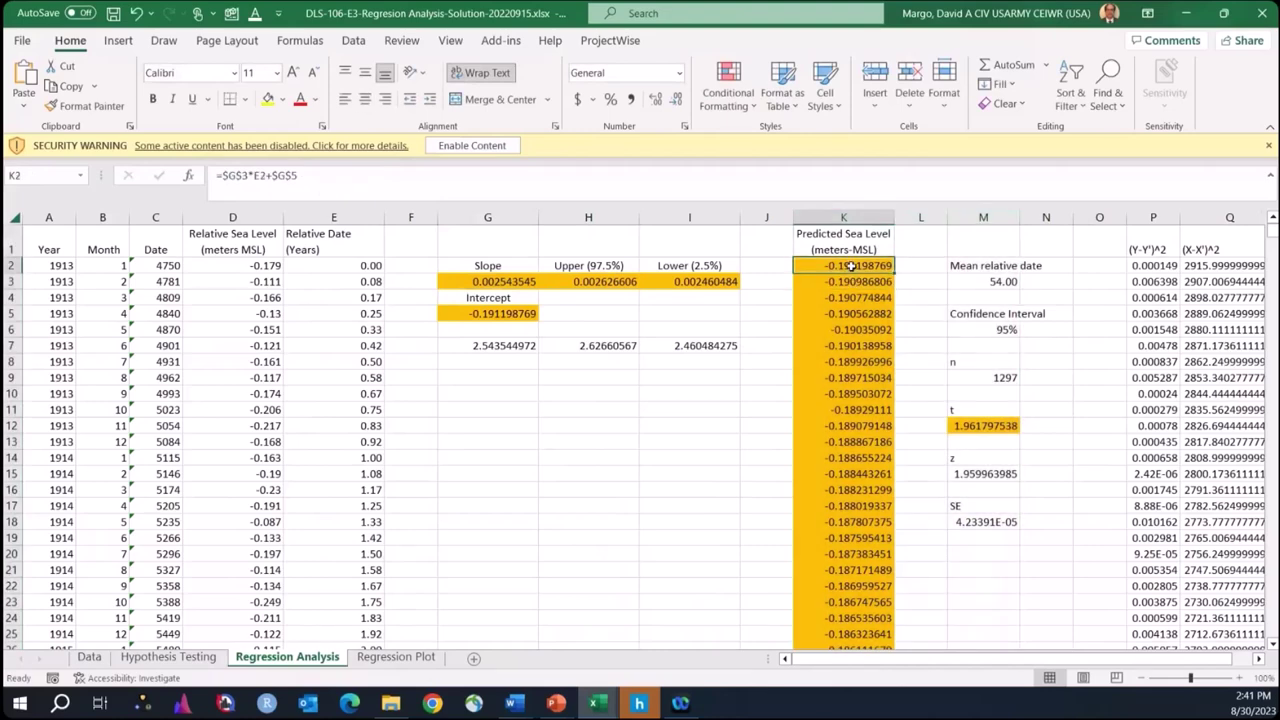
pyautogui.click(855, 345)
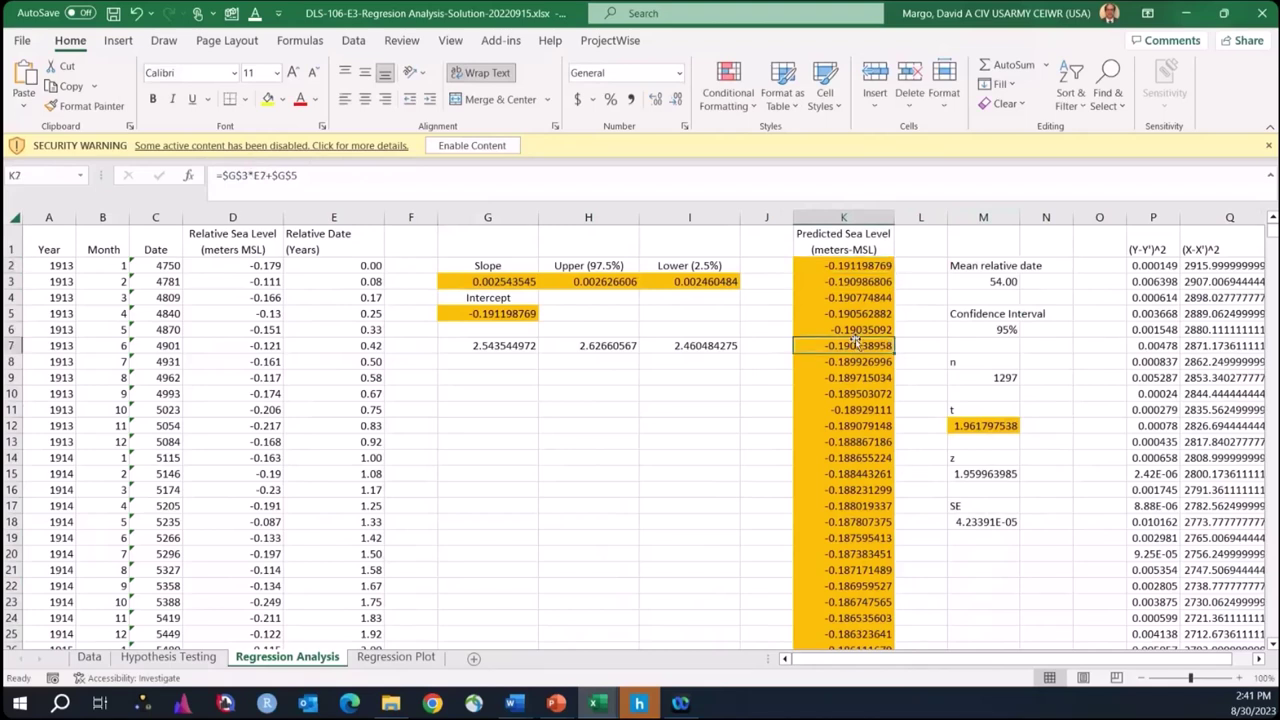
pyautogui.click(840, 266)
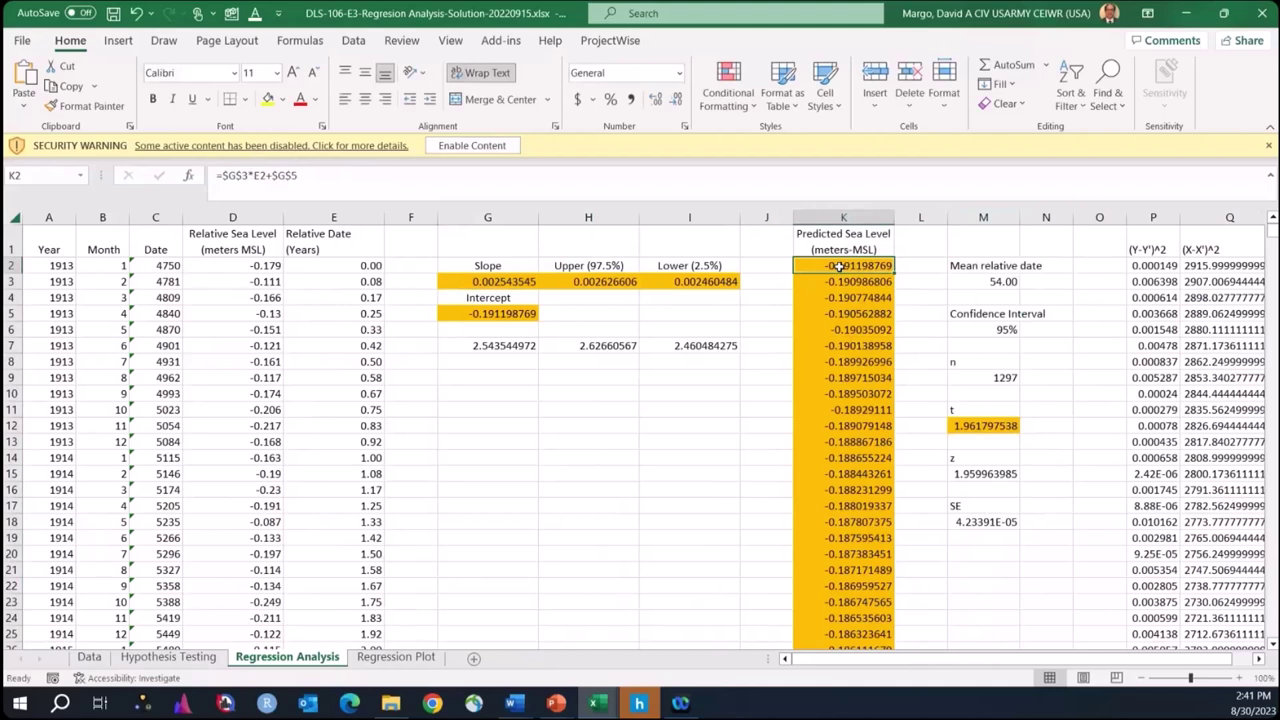
pyautogui.click(280, 175)
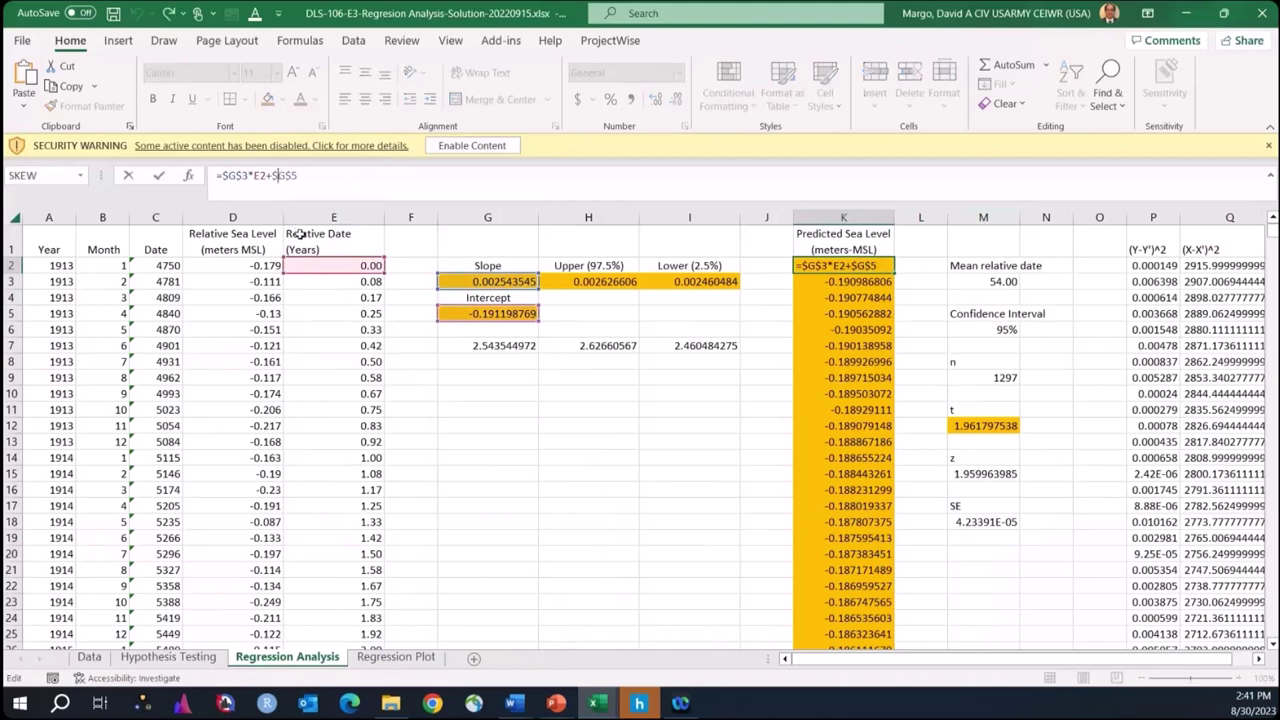
pyautogui.click(860, 262)
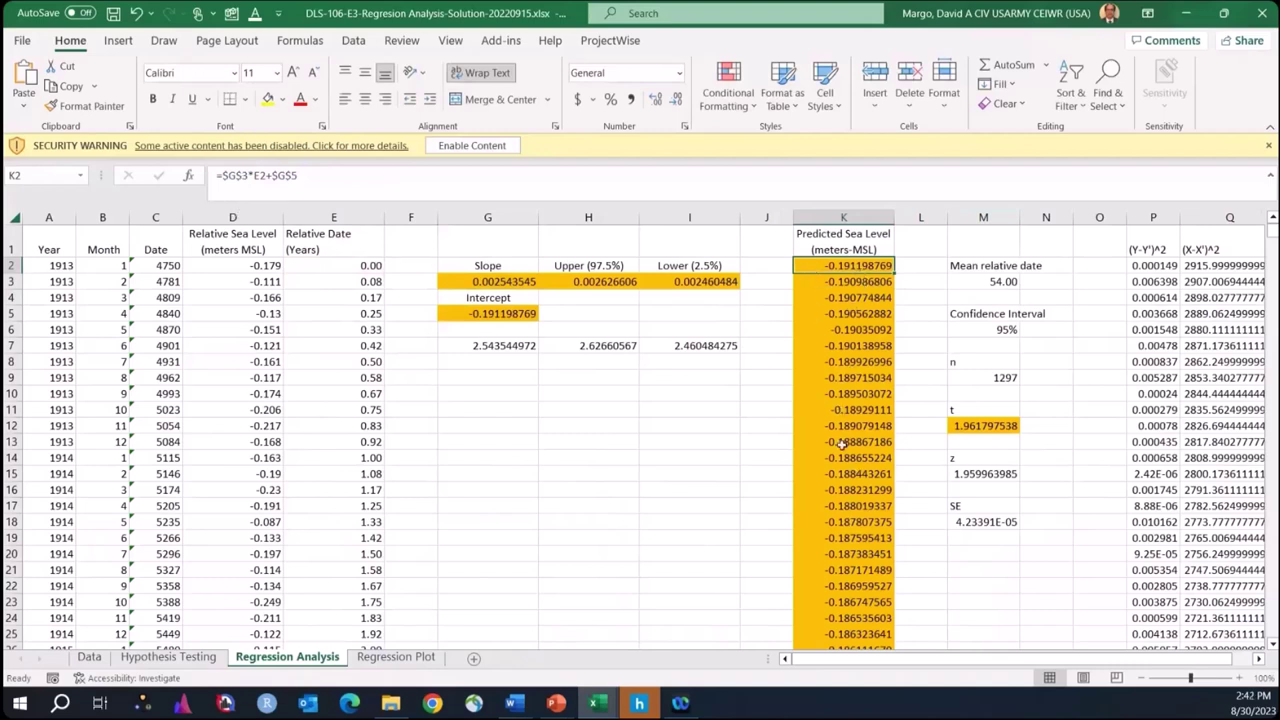
# - Compare the relative sea level in D3 with the predicted sea level in K3
pyautogui.click(264, 284)
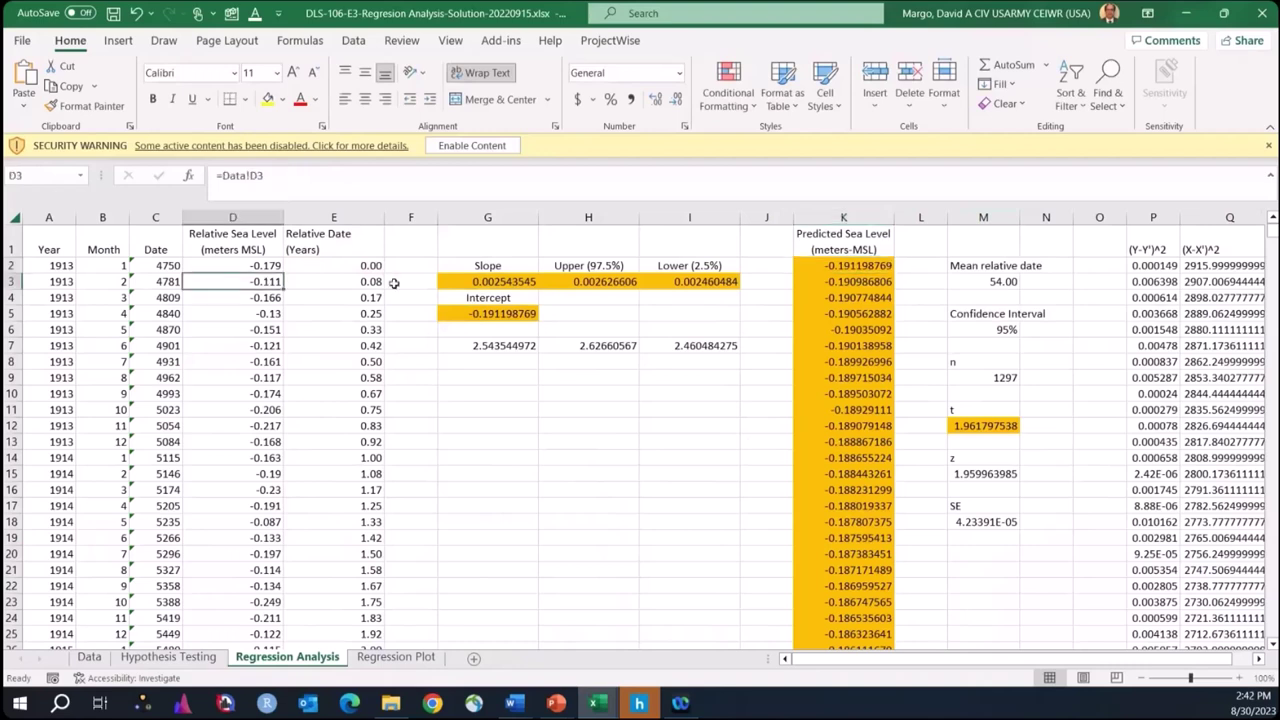
pyautogui.keyDown('ctrl'); pyautogui.click(838, 281); pyautogui.keyUp('ctrl')
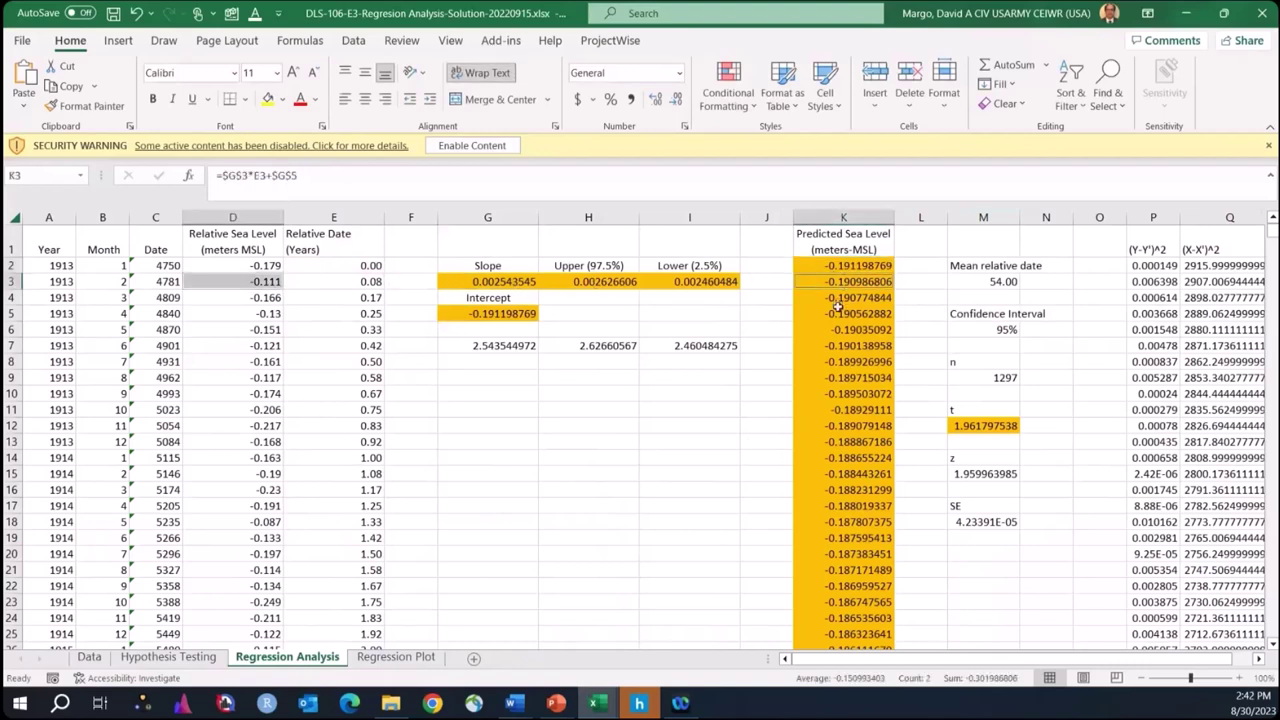
pyautogui.click(838, 312)
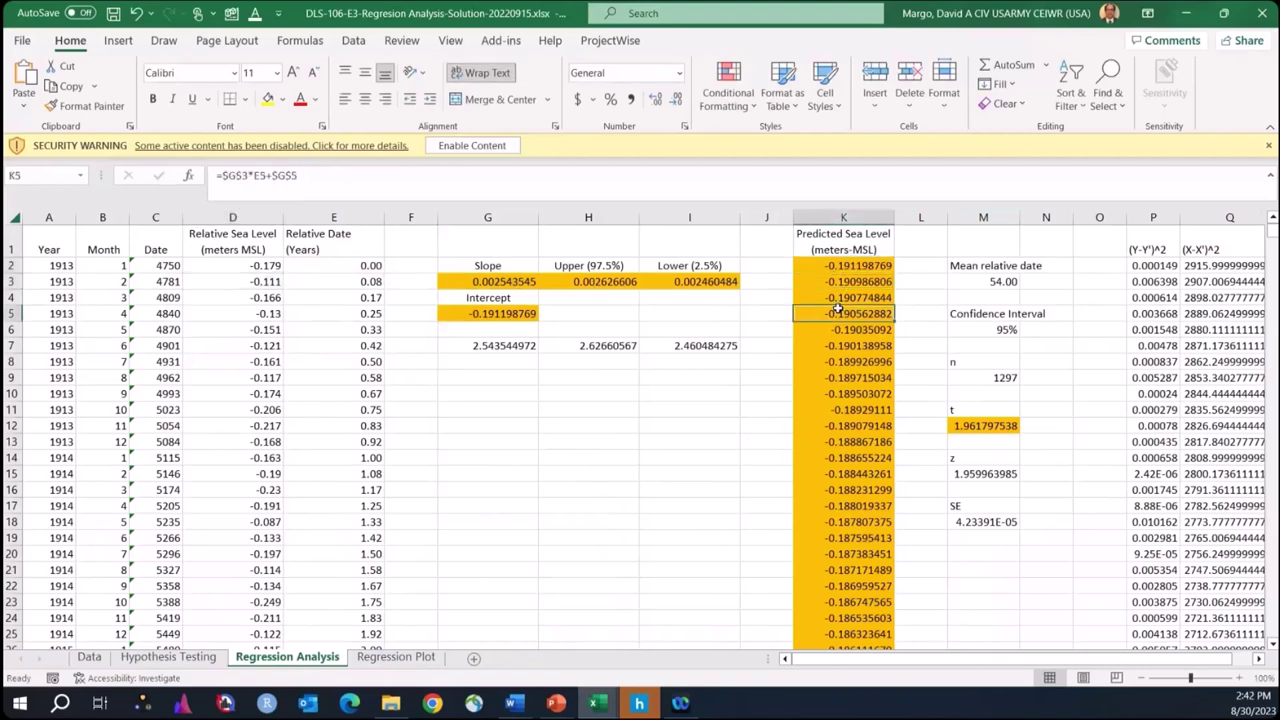
# - Inspect the mean relative date's AVERAGE formula in M3, the confidence interval in M6 and the COUNT formula in M9
pyautogui.click(984, 286)
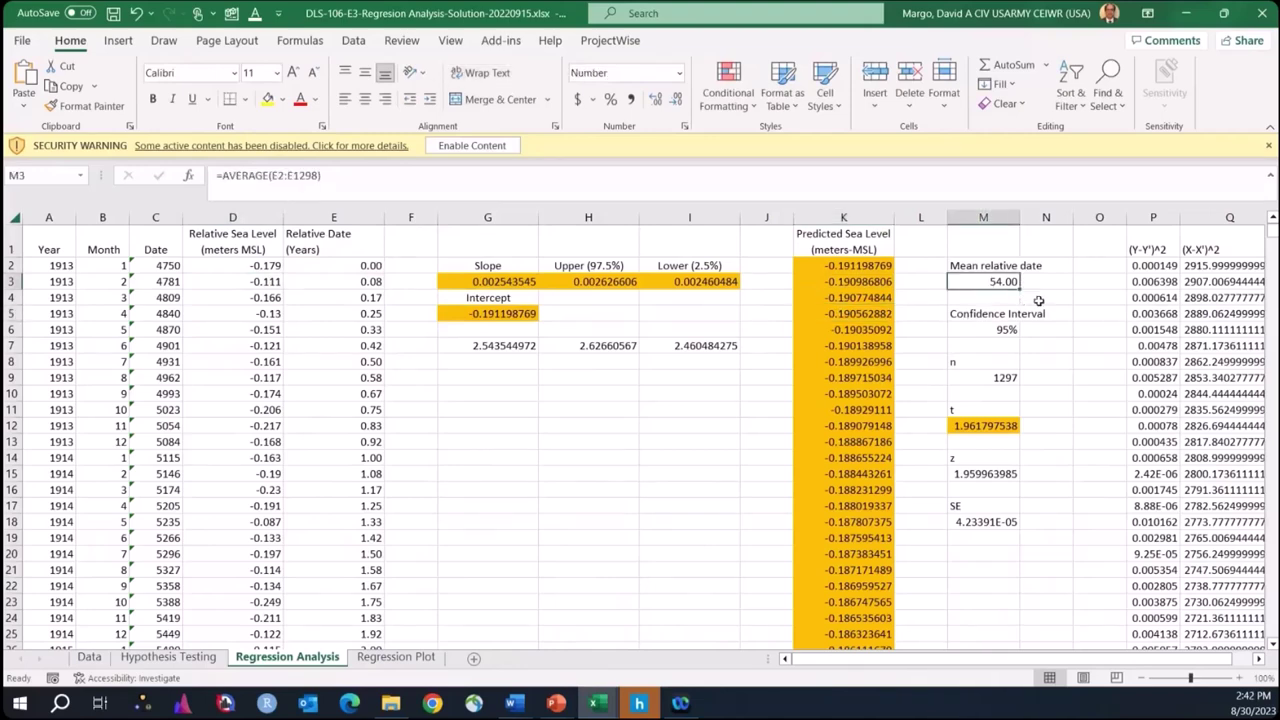
pyautogui.click(302, 175)
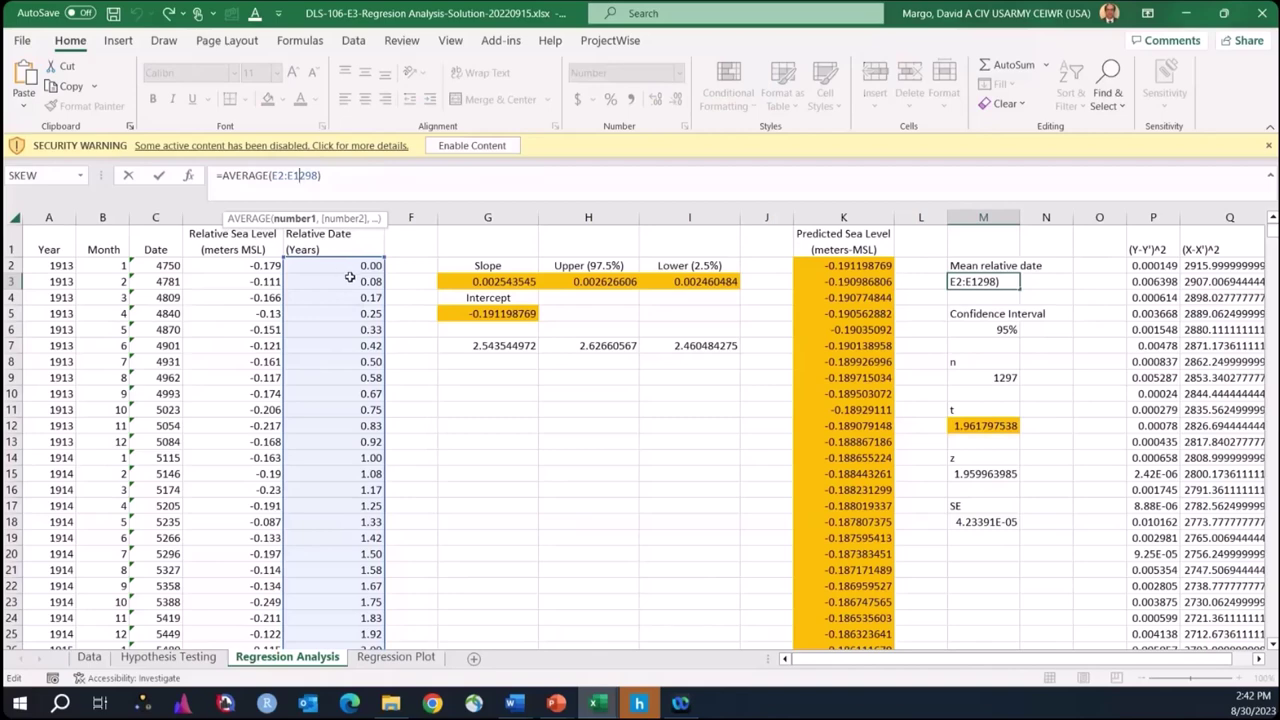
pyautogui.click(990, 330)
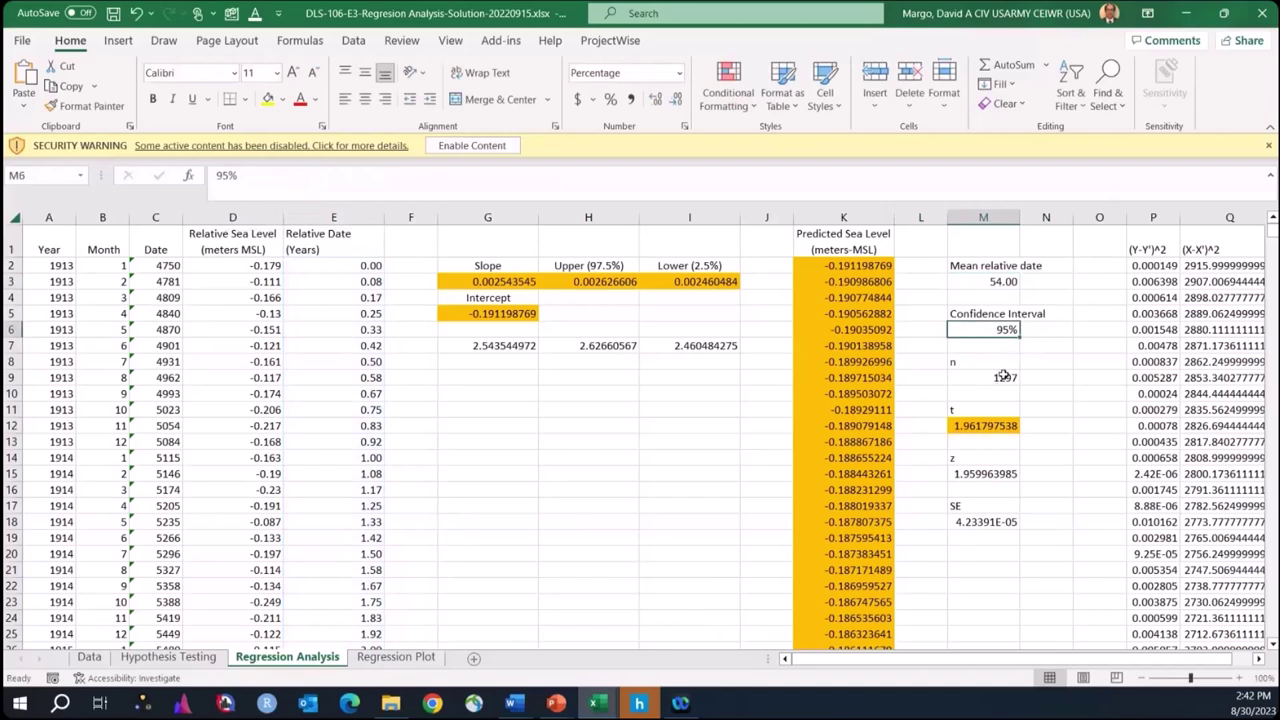
pyautogui.click(1003, 377)
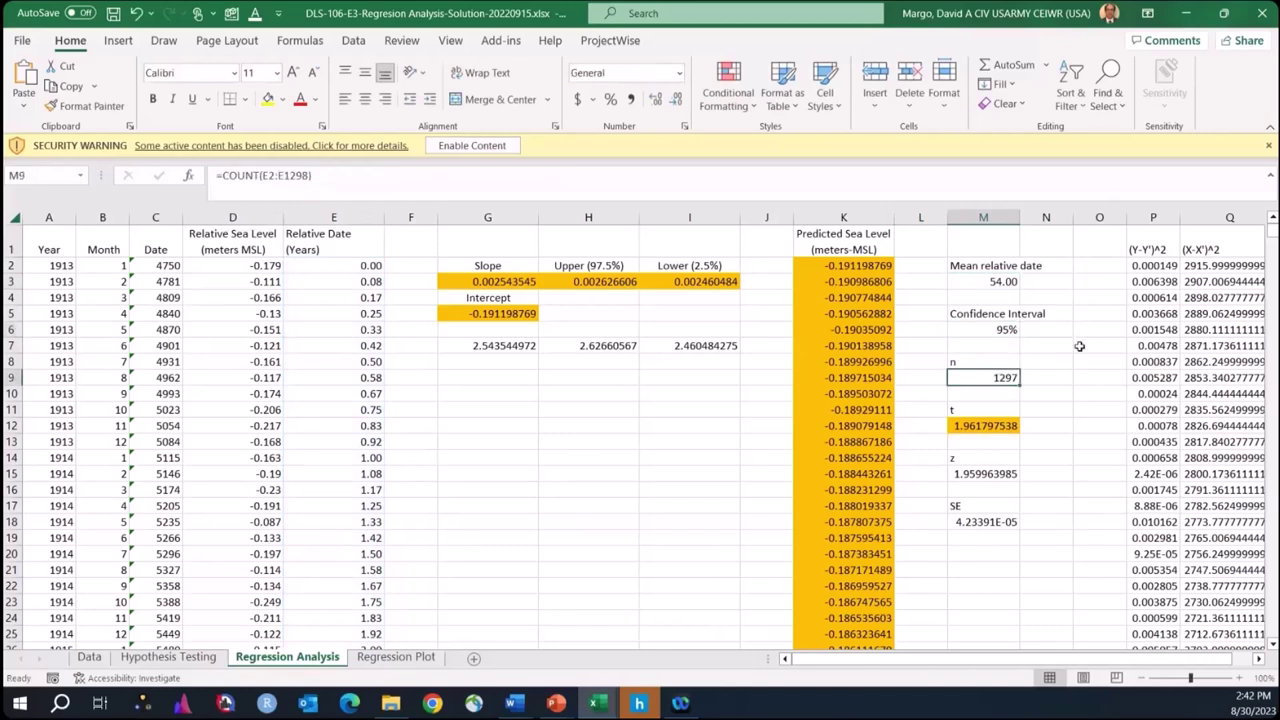
# - Examine the probability and degrees-of-freedom arguments of the T.INV formula in M12
pyautogui.click(975, 425)
pyautogui.click(267, 175)
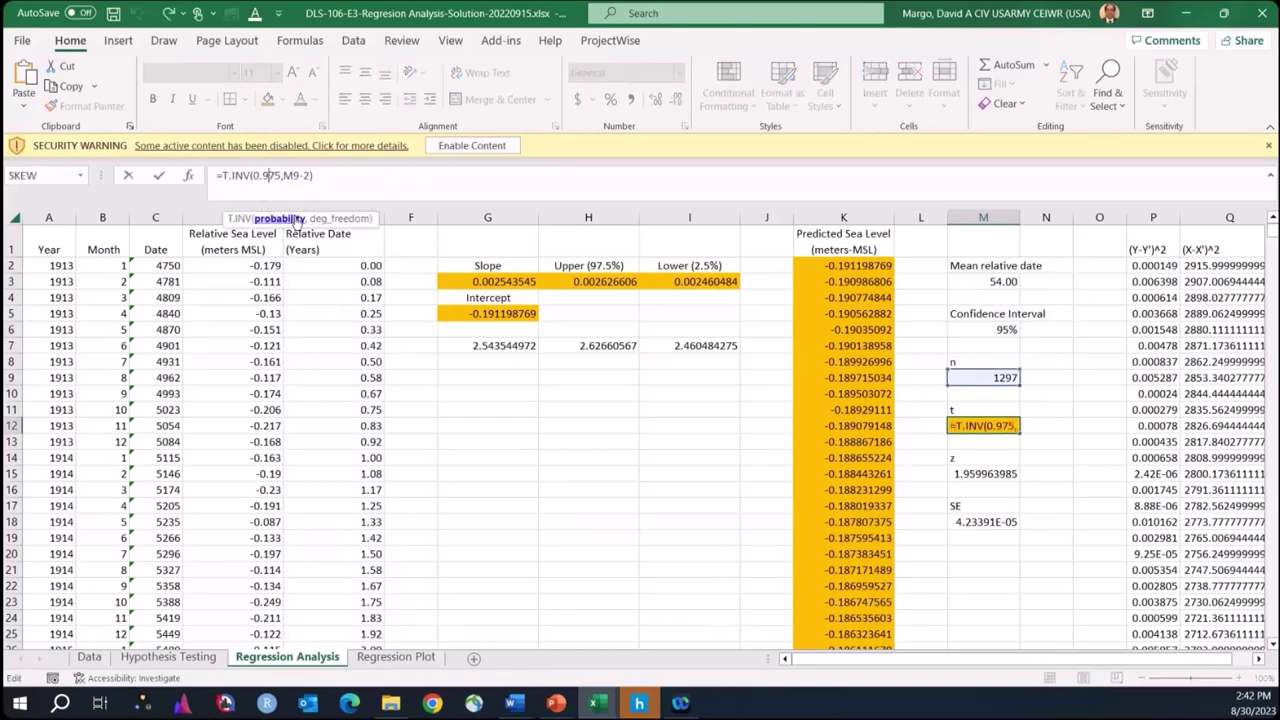
pyautogui.click(297, 175)
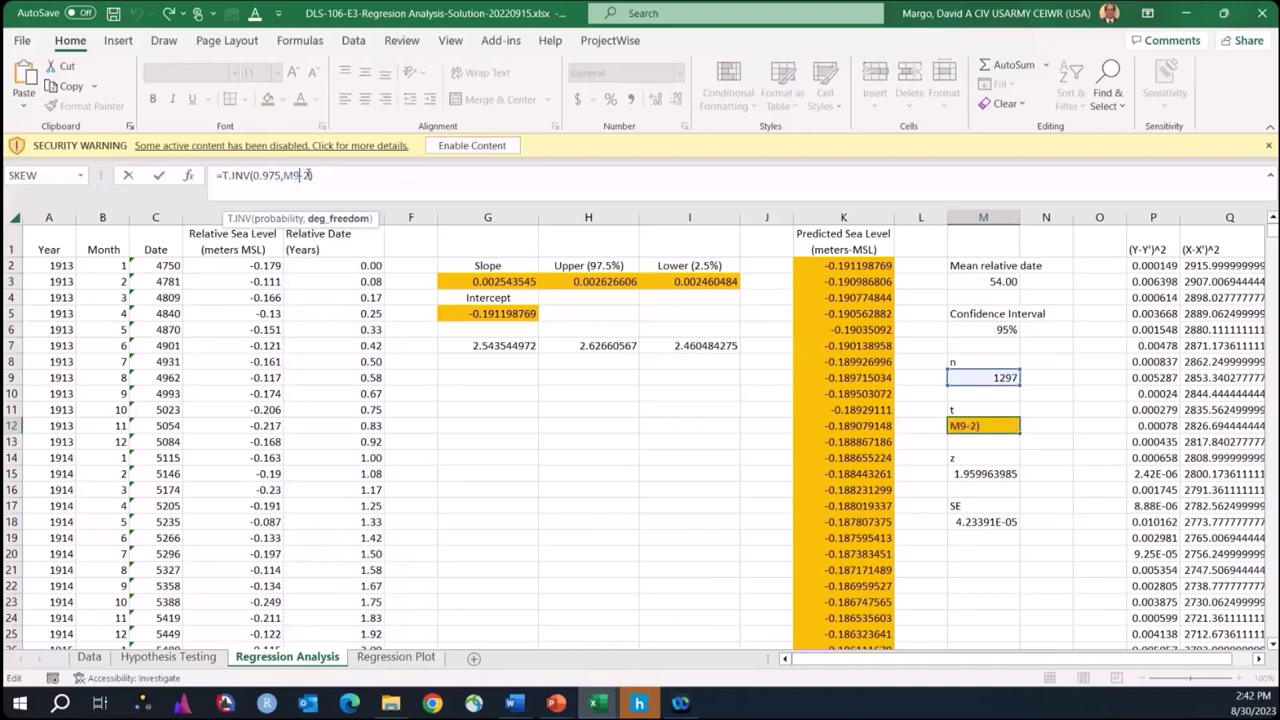
pyautogui.press('Return')
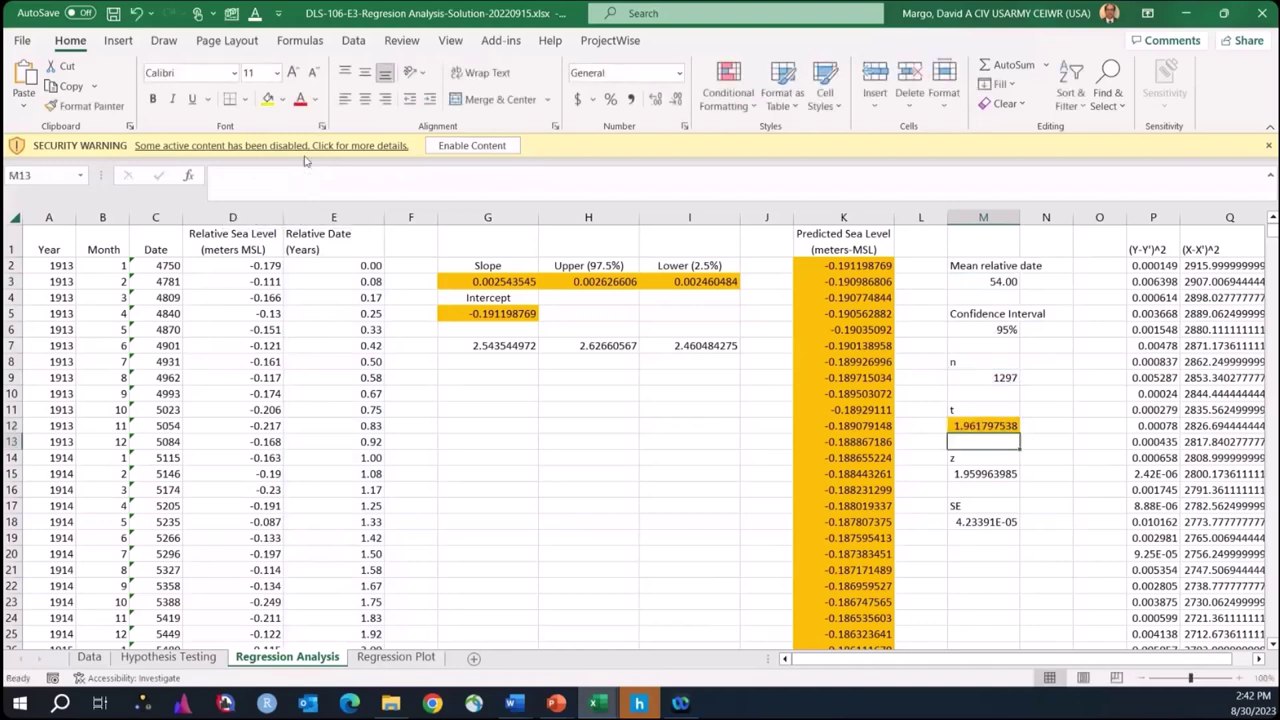
# - Examine the NORM.S.INV formula for z in M15 and its probability argument
pyautogui.press('Down')
pyautogui.press('Down')
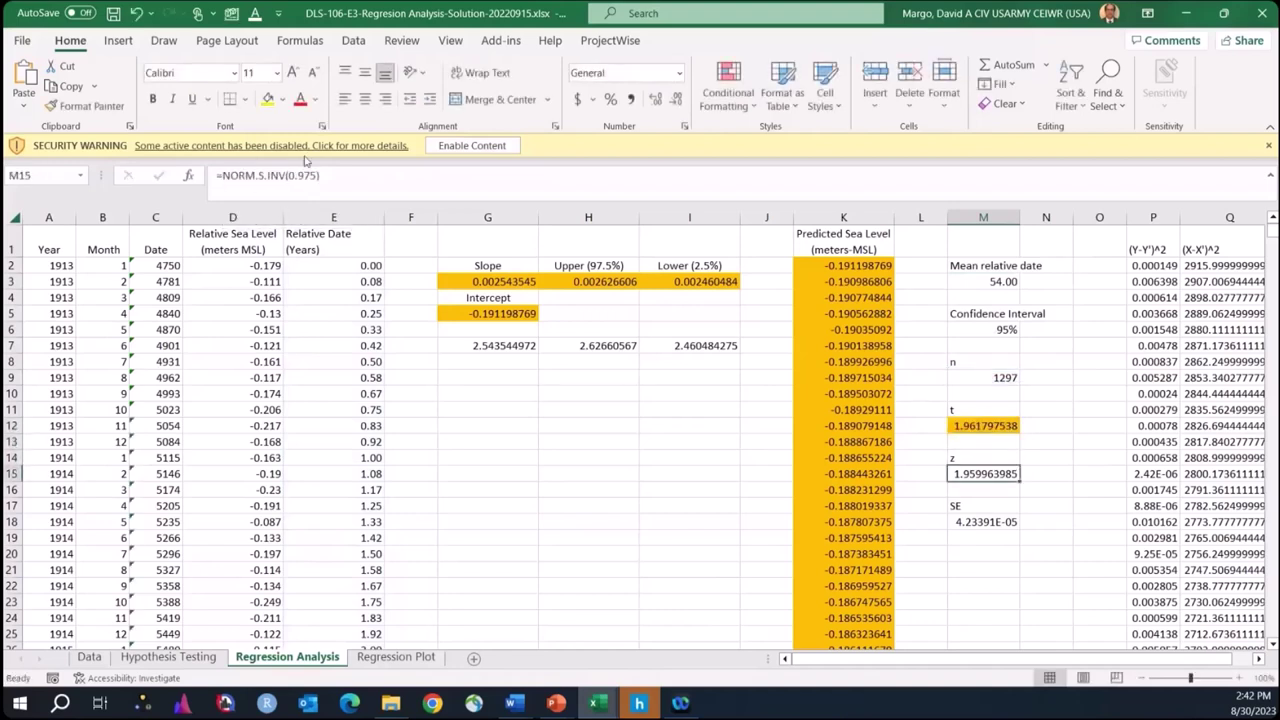
pyautogui.click(257, 176)
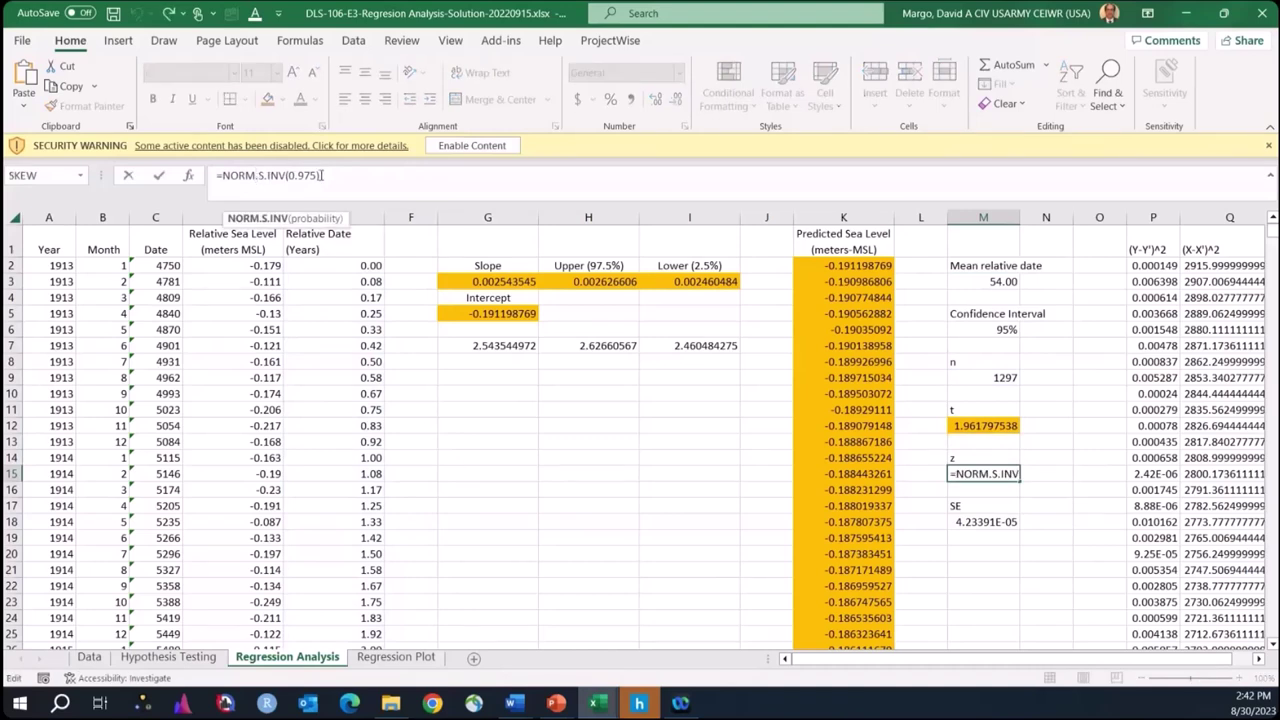
pyautogui.click(332, 175)
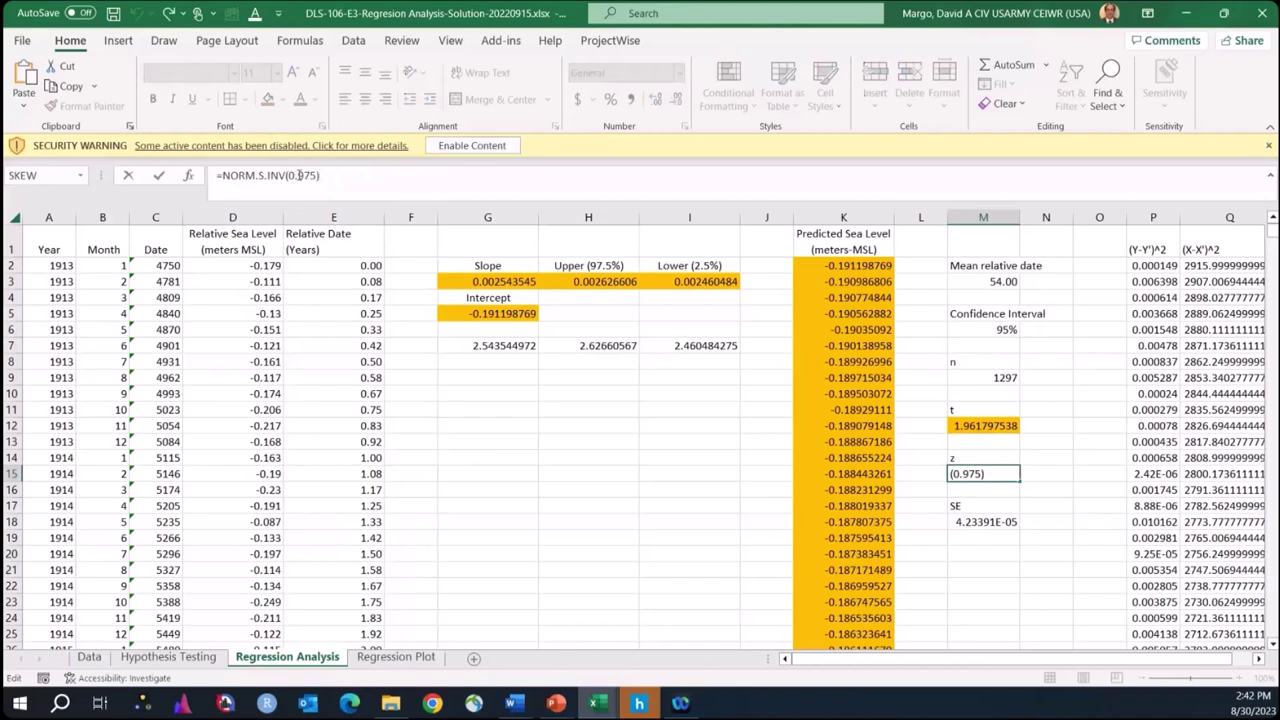
pyautogui.moveTo(333, 178); pyautogui.dragTo(209, 175)
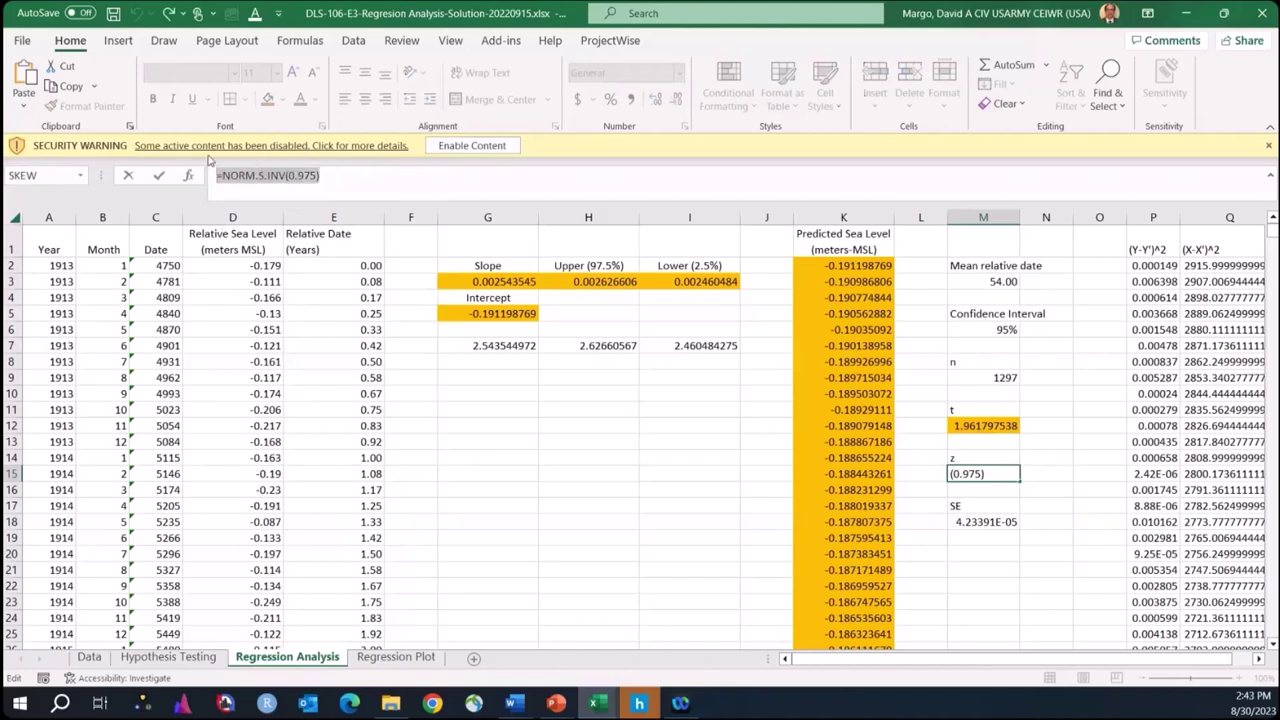
pyautogui.press('Return')
# - Trace the standard error formula in M18 to its (Y-Y')^2 and (X-X')^2 column ranges
pyautogui.press('Down')
pyautogui.press('Down')
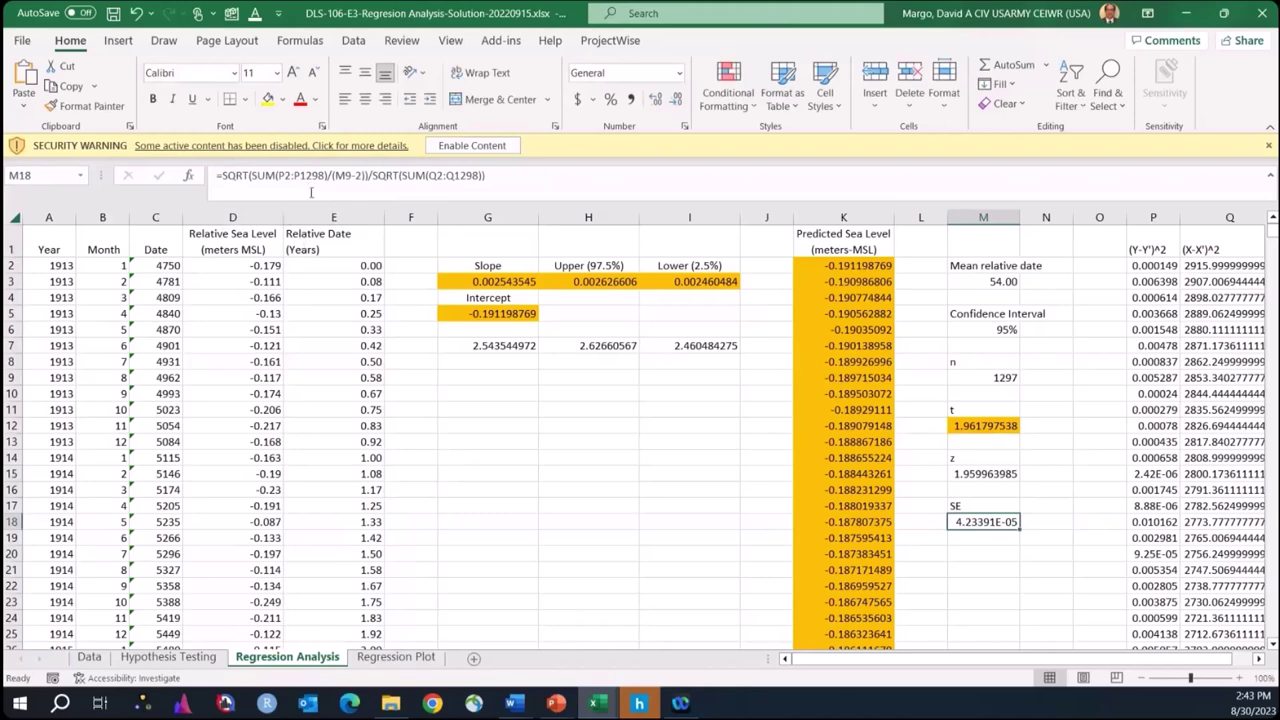
pyautogui.click(295, 175)
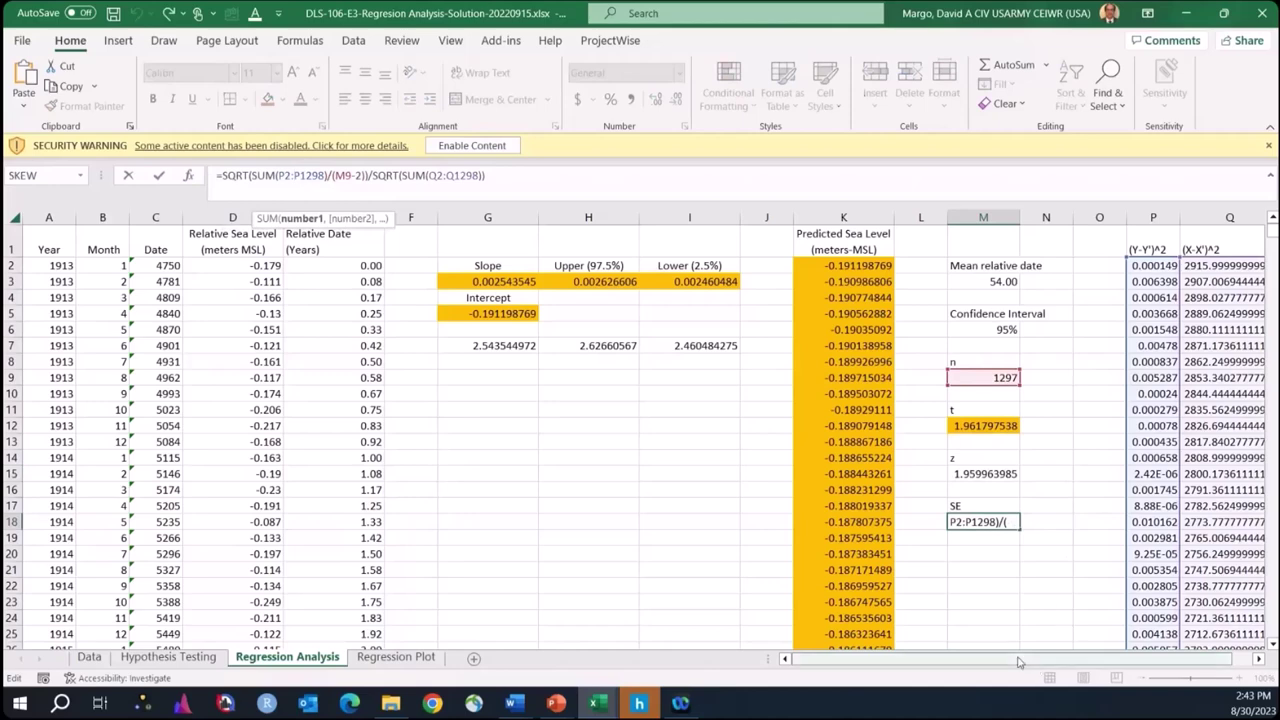
pyautogui.moveTo(1025, 662); pyautogui.dragTo(1036, 662)
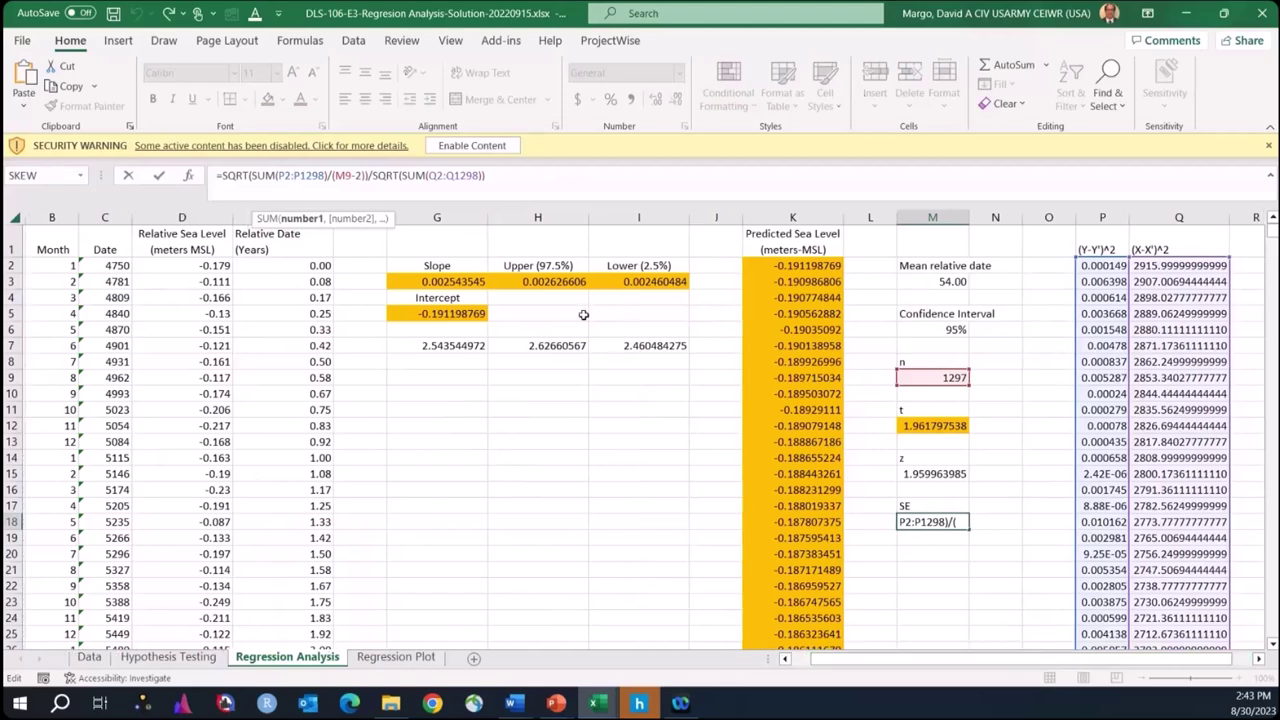
pyautogui.click(456, 176)
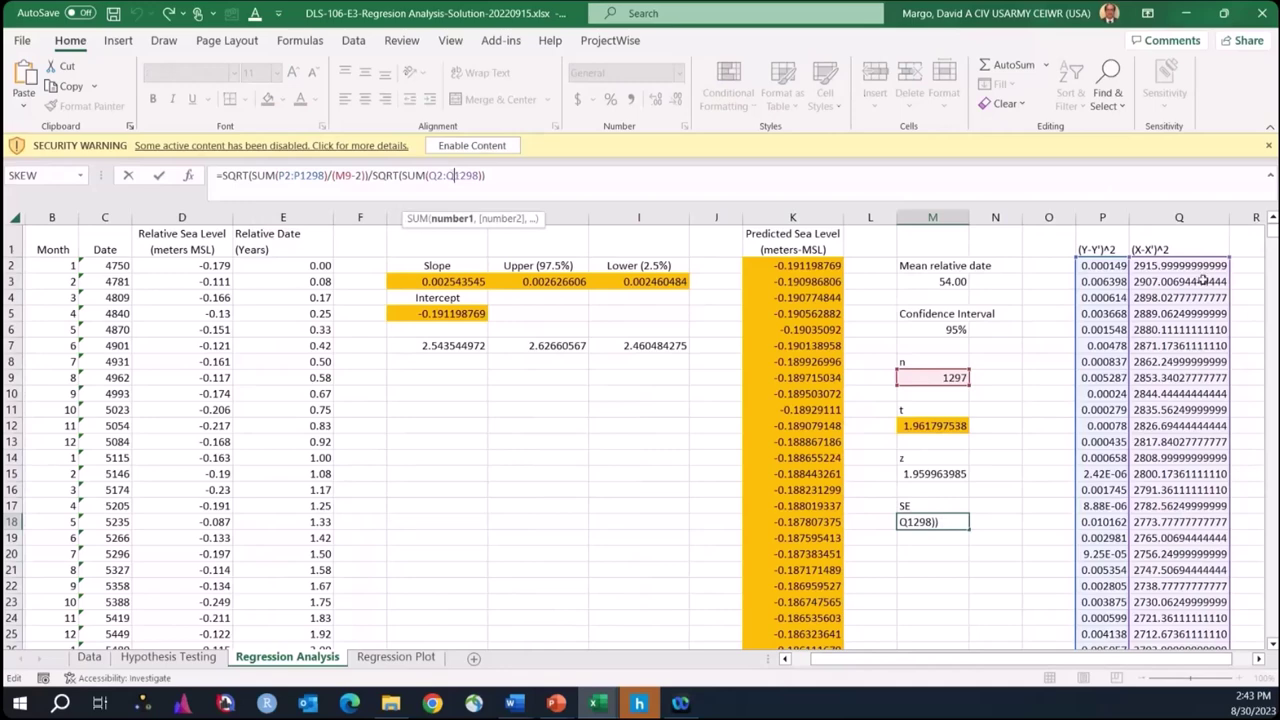
pyautogui.hotkey('ctrl', 'Return')
# - Inspect the (Y-Y')^2 formula in P2 and the (X-X')^2 formula in Q2, including the cells they reference
pyautogui.moveTo(1117, 659); pyautogui.dragTo(1133, 659)
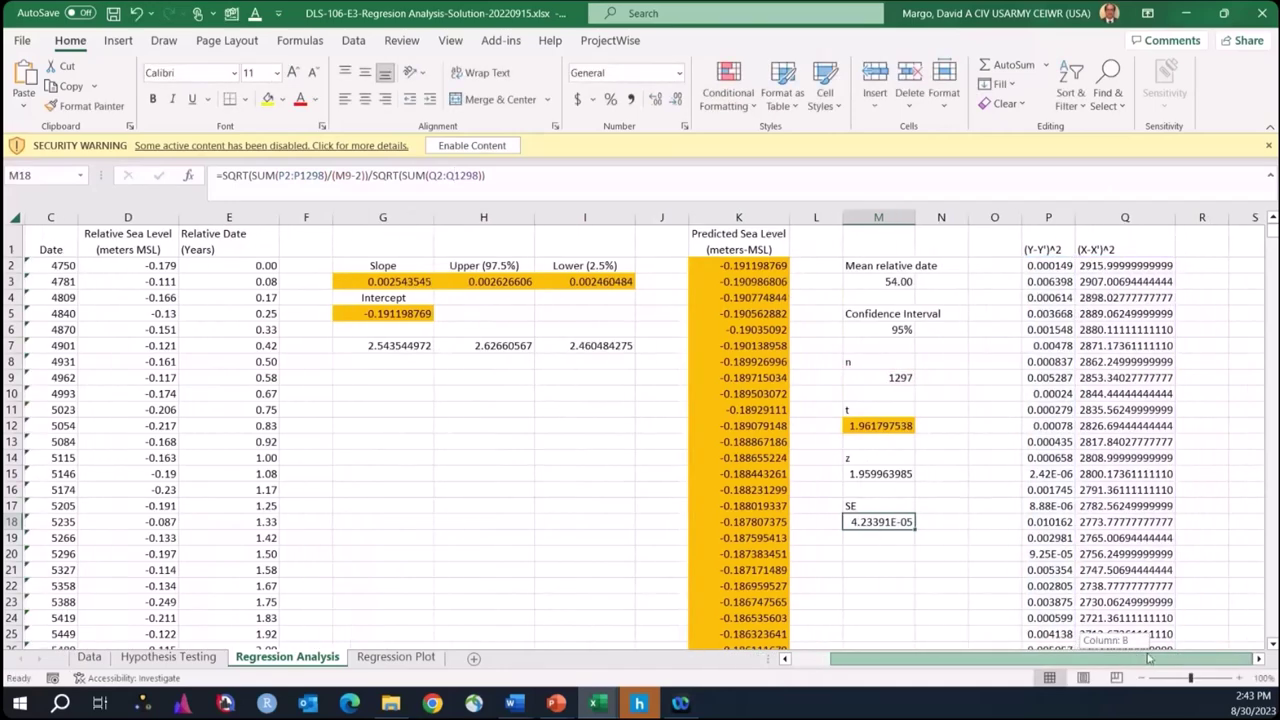
pyautogui.click(1047, 265)
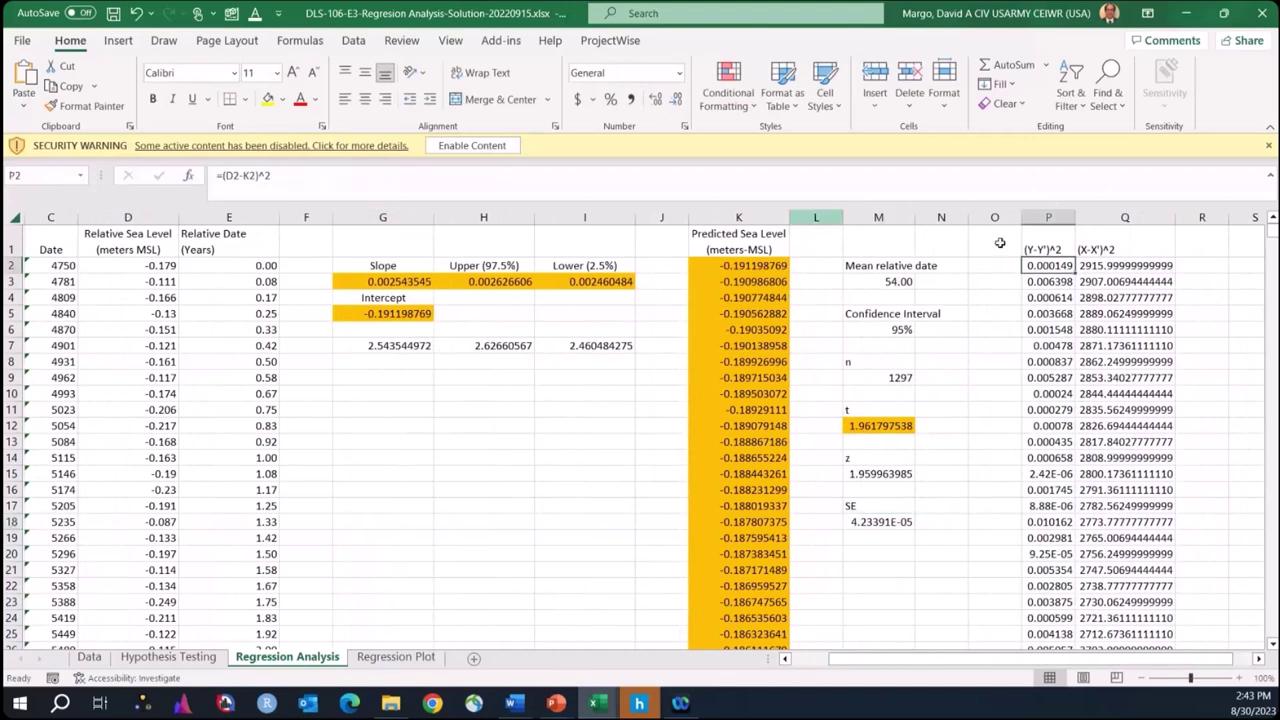
pyautogui.click(234, 176)
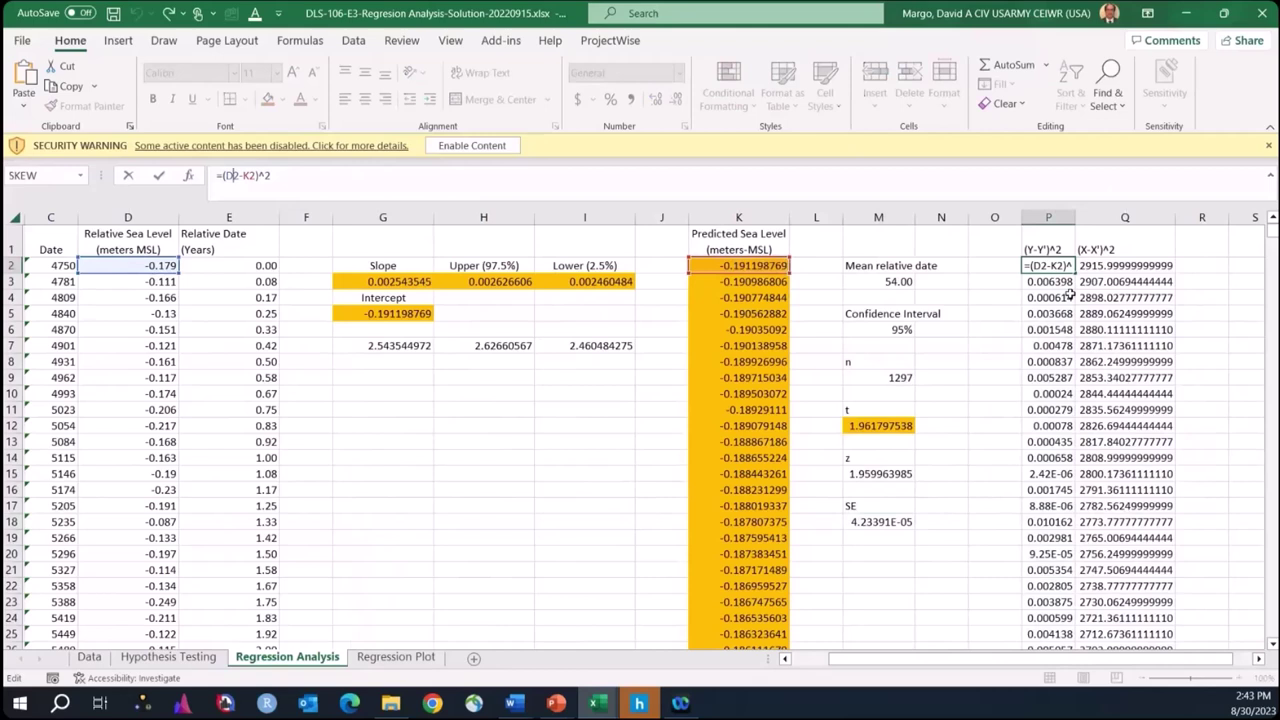
pyautogui.press('Tab')
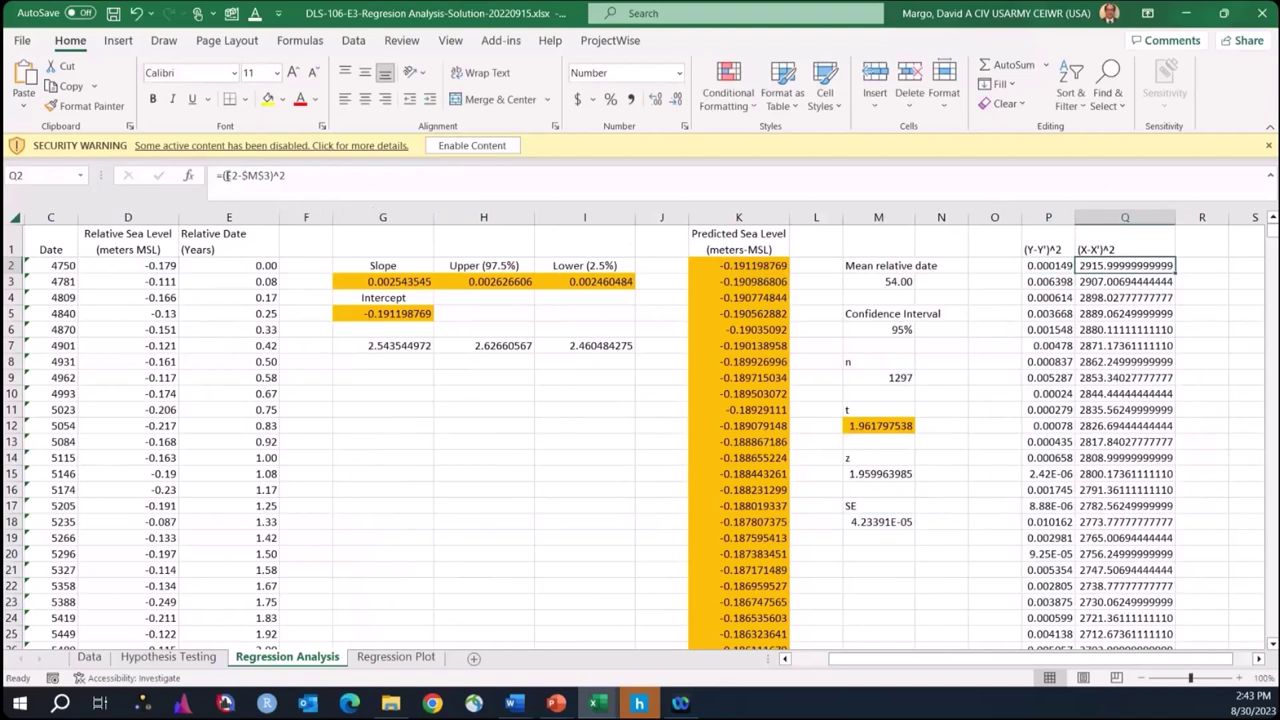
pyautogui.click(225, 175)
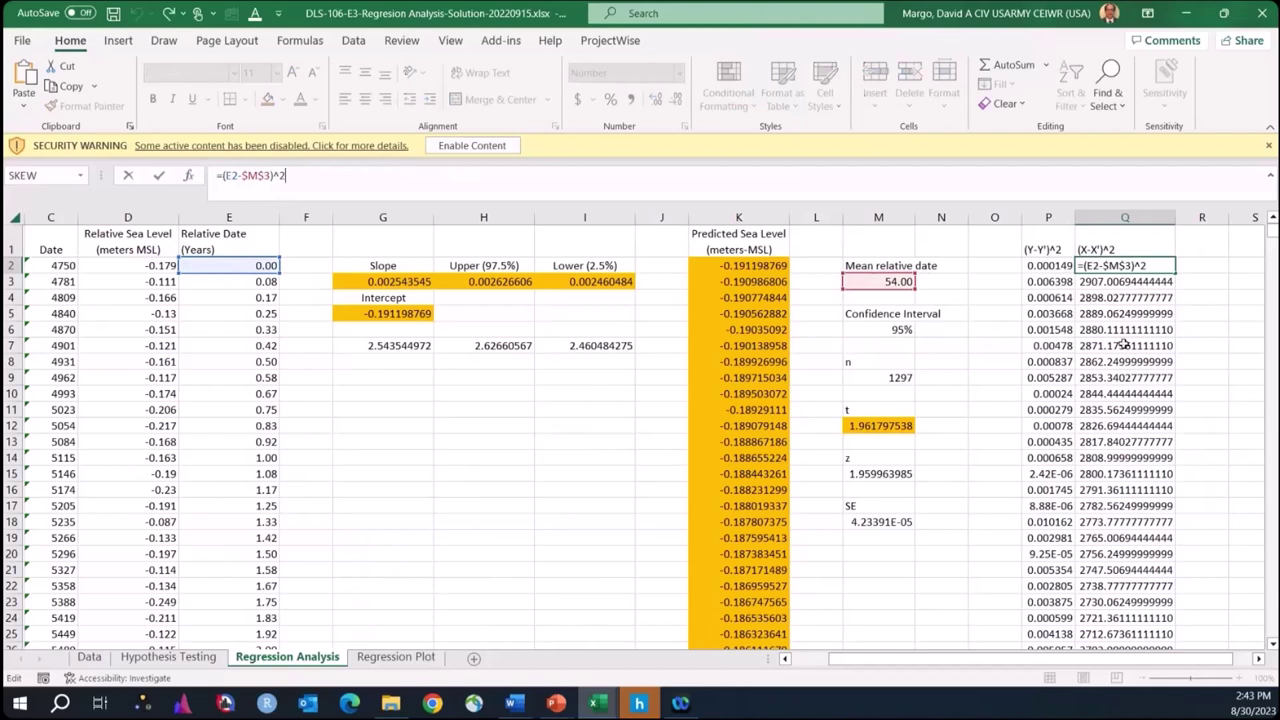
pyautogui.press('Return')
# - Return from the Q2 formula to the SE cell M18 and inspect the upper-limit formula in H3 with its slope reference G3
pyautogui.click(890, 522)
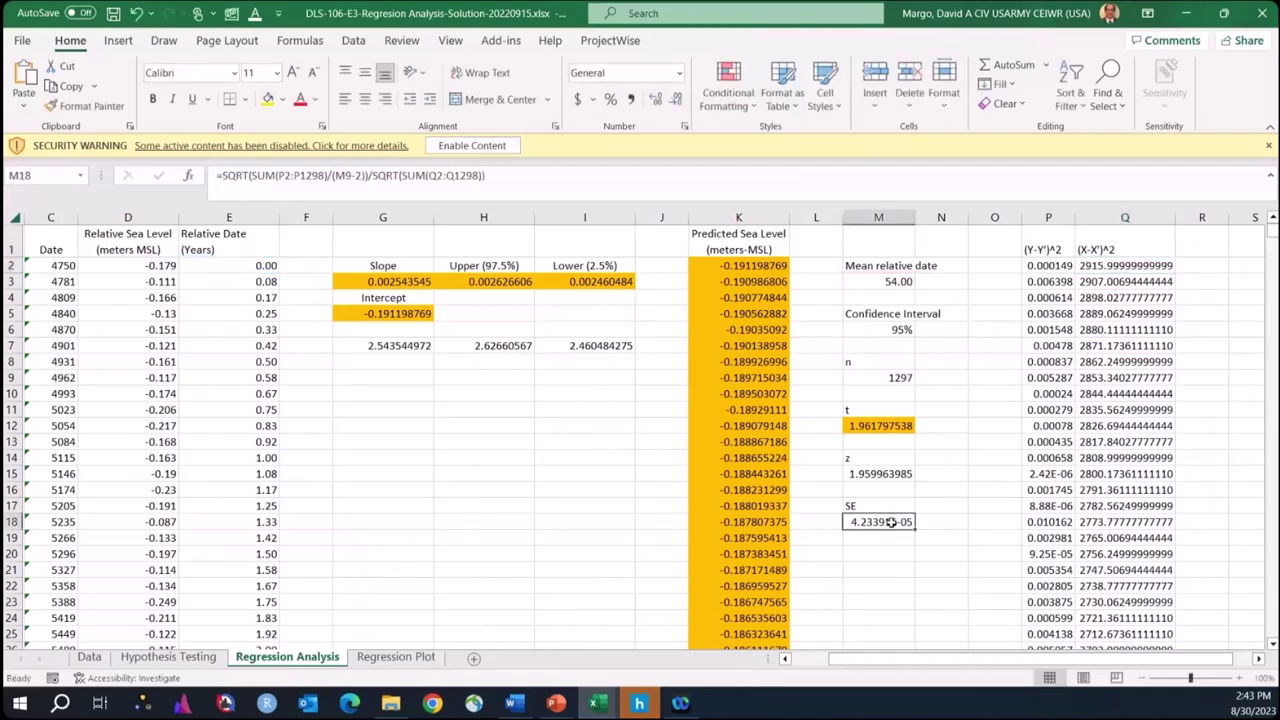
pyautogui.click(969, 475)
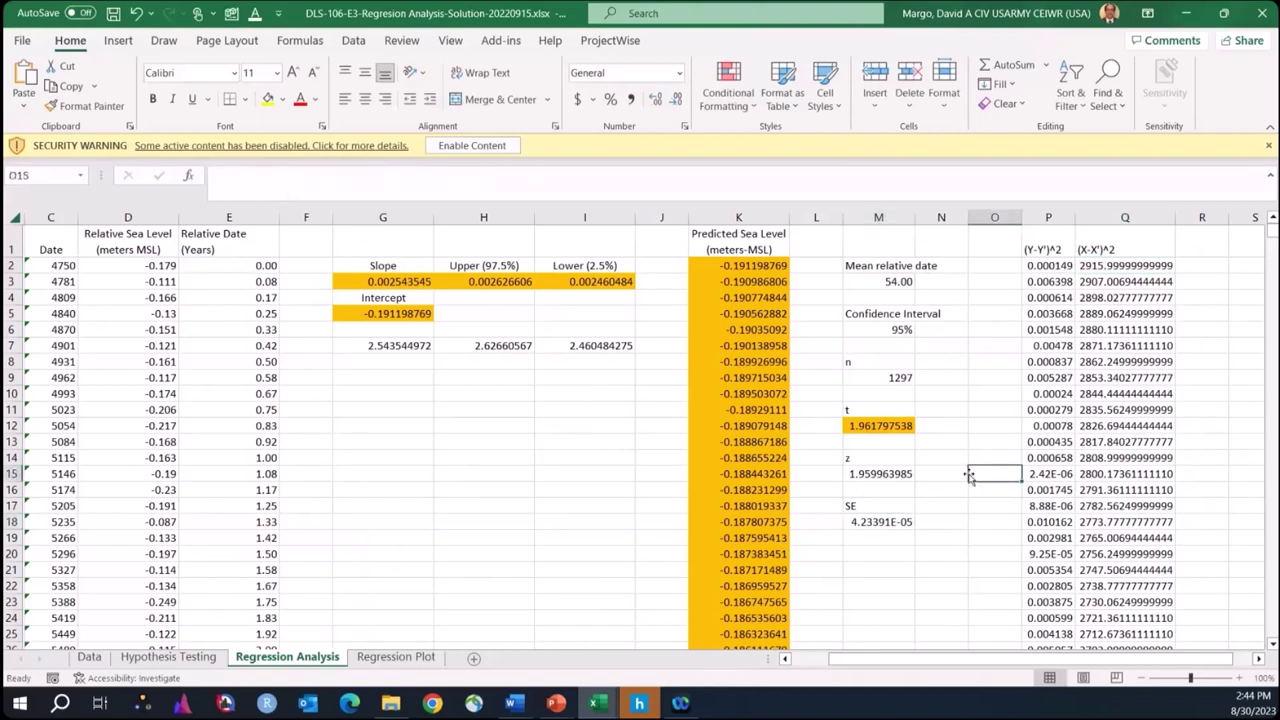
pyautogui.click(484, 281)
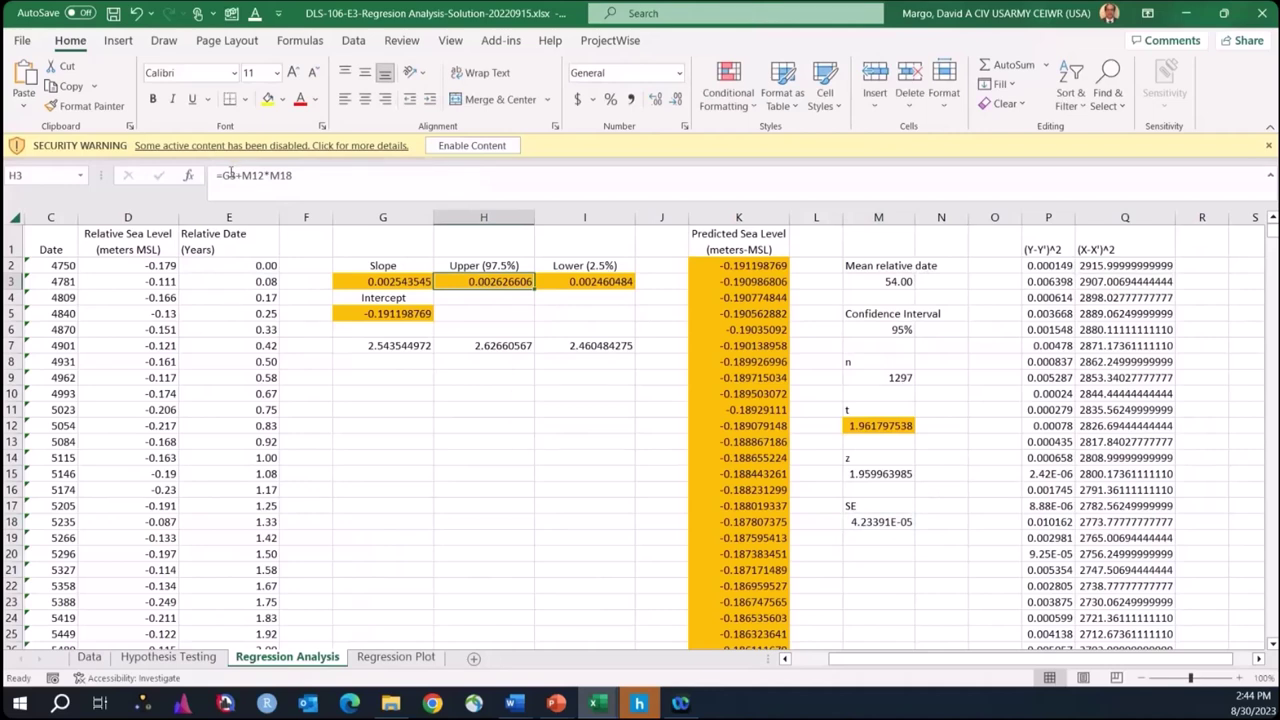
pyautogui.click(393, 281)
pyautogui.click(488, 282)
# - Inspect the 0.975 probability argument of the T.INV formula in M12
pyautogui.click(887, 426)
pyautogui.click(260, 176)
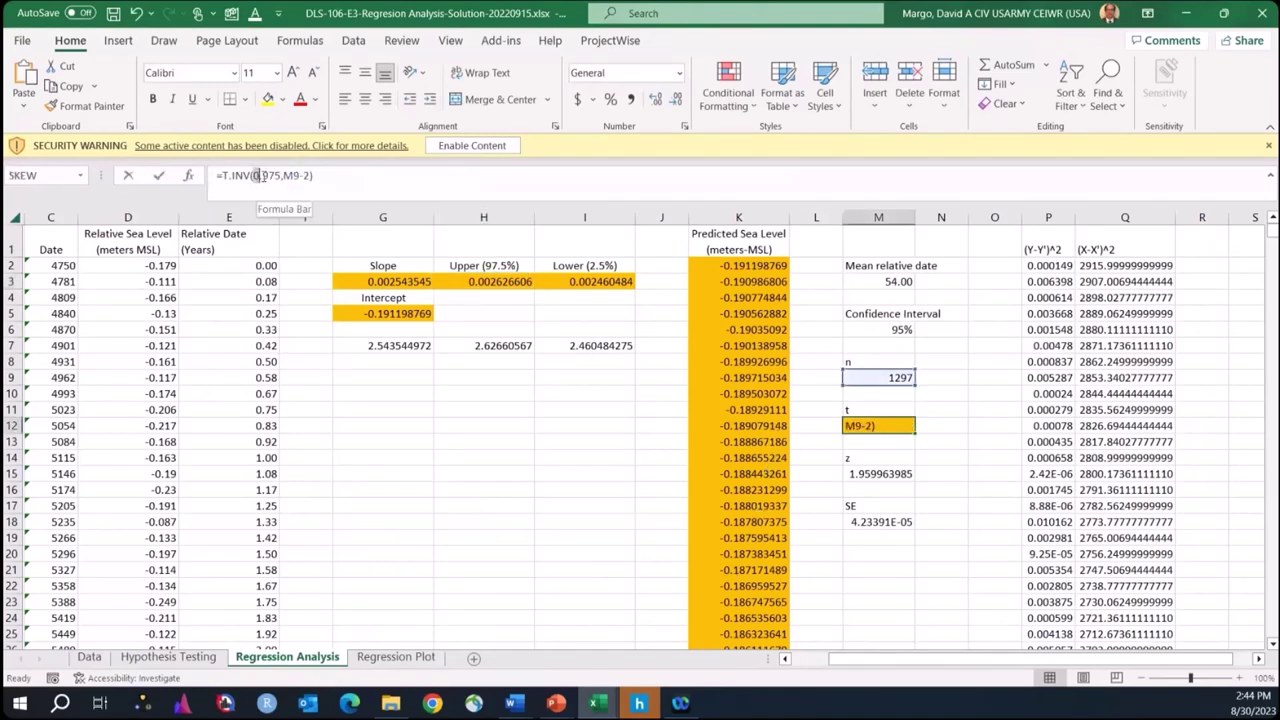
pyautogui.moveTo(256, 176); pyautogui.dragTo(282, 175)
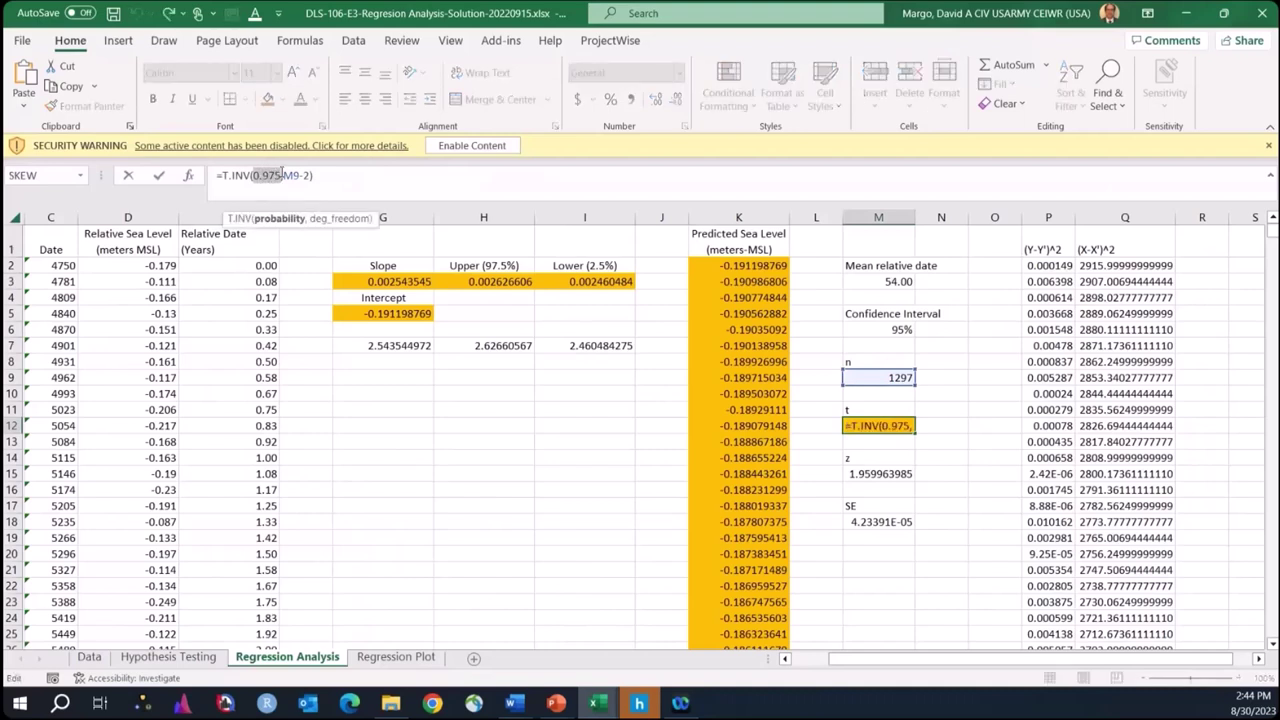
pyautogui.press('Escape')
# - Compare the plus operator in the upper-limit formula in H3 with the minus operator in the lower-limit formula in I3
pyautogui.click(497, 279)
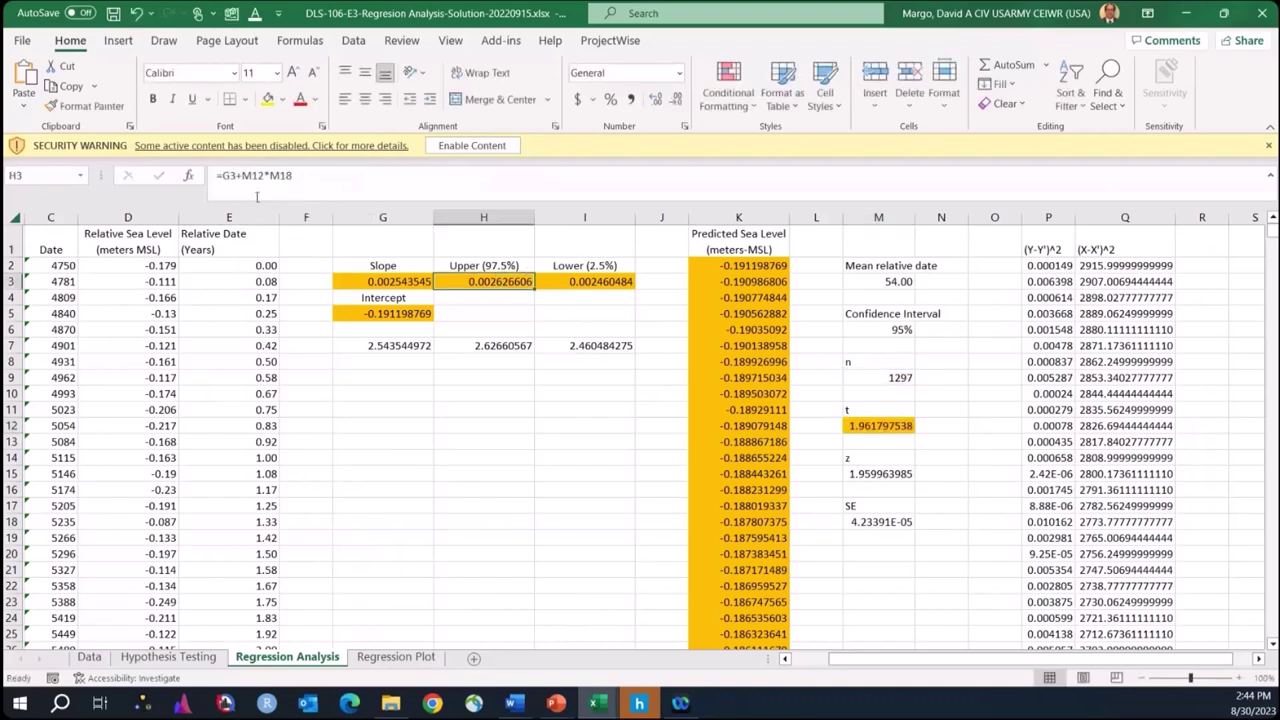
pyautogui.click(235, 176)
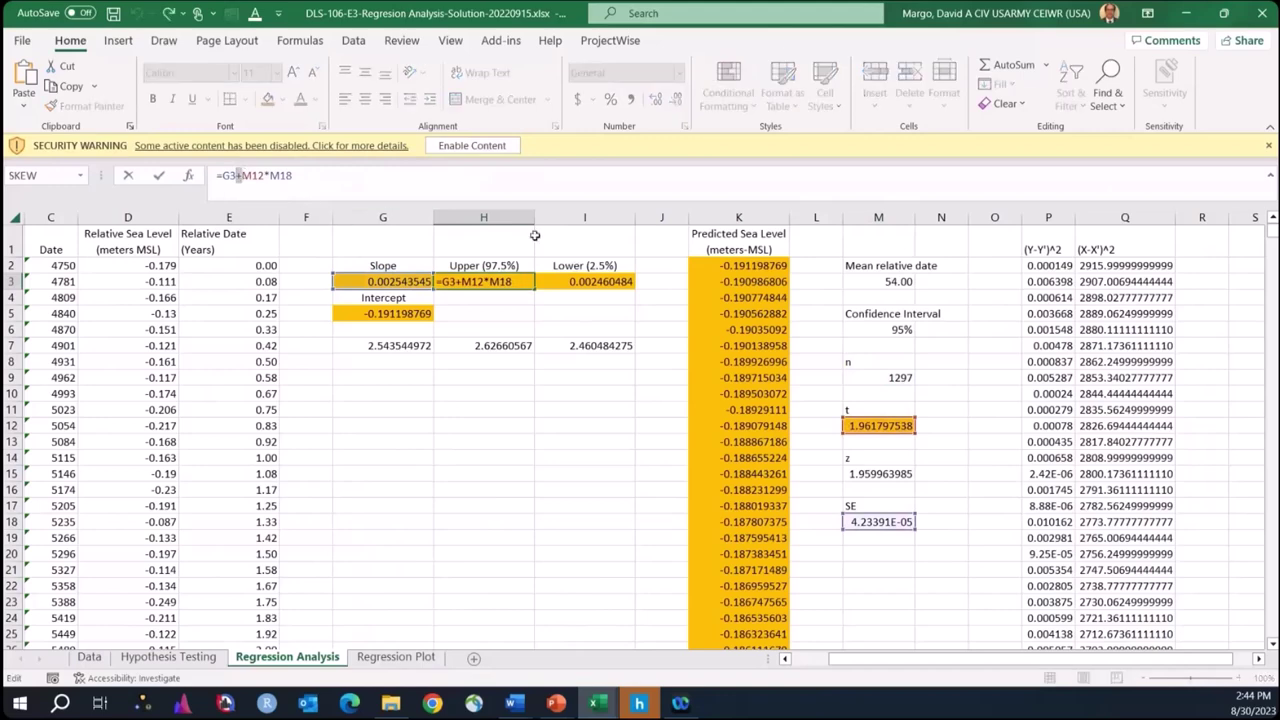
pyautogui.click(575, 280)
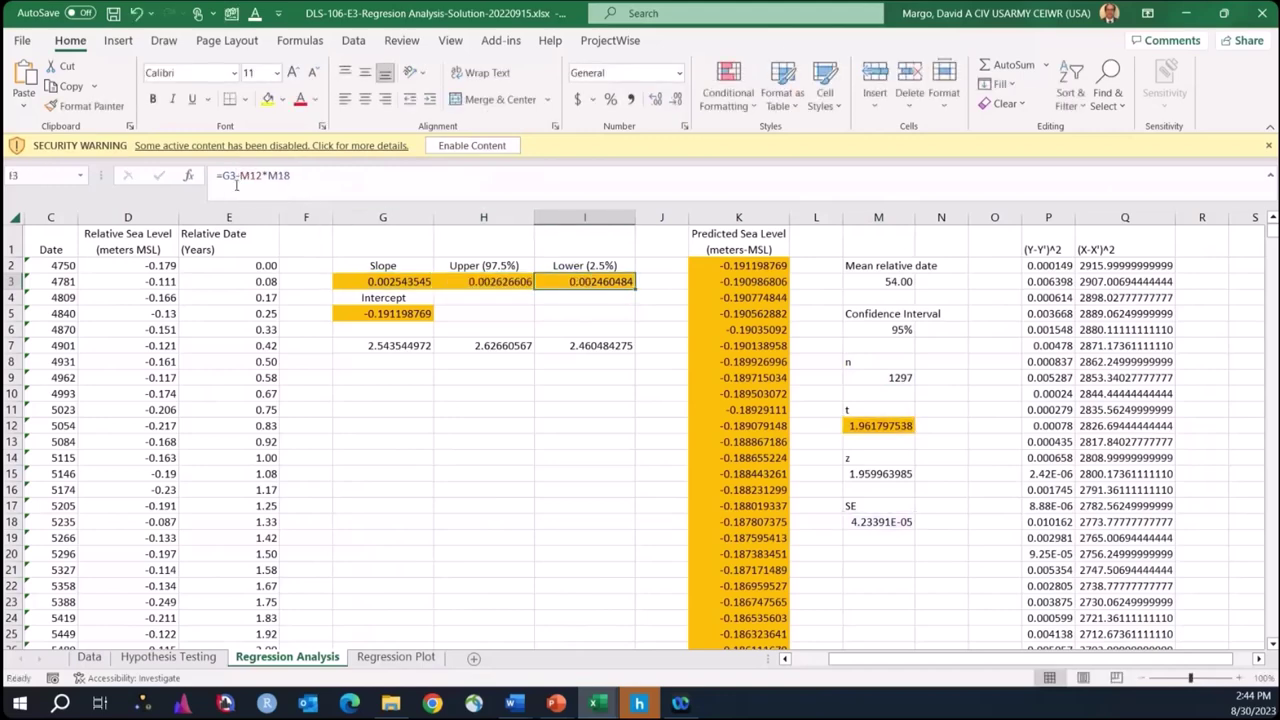
pyautogui.click(237, 176)
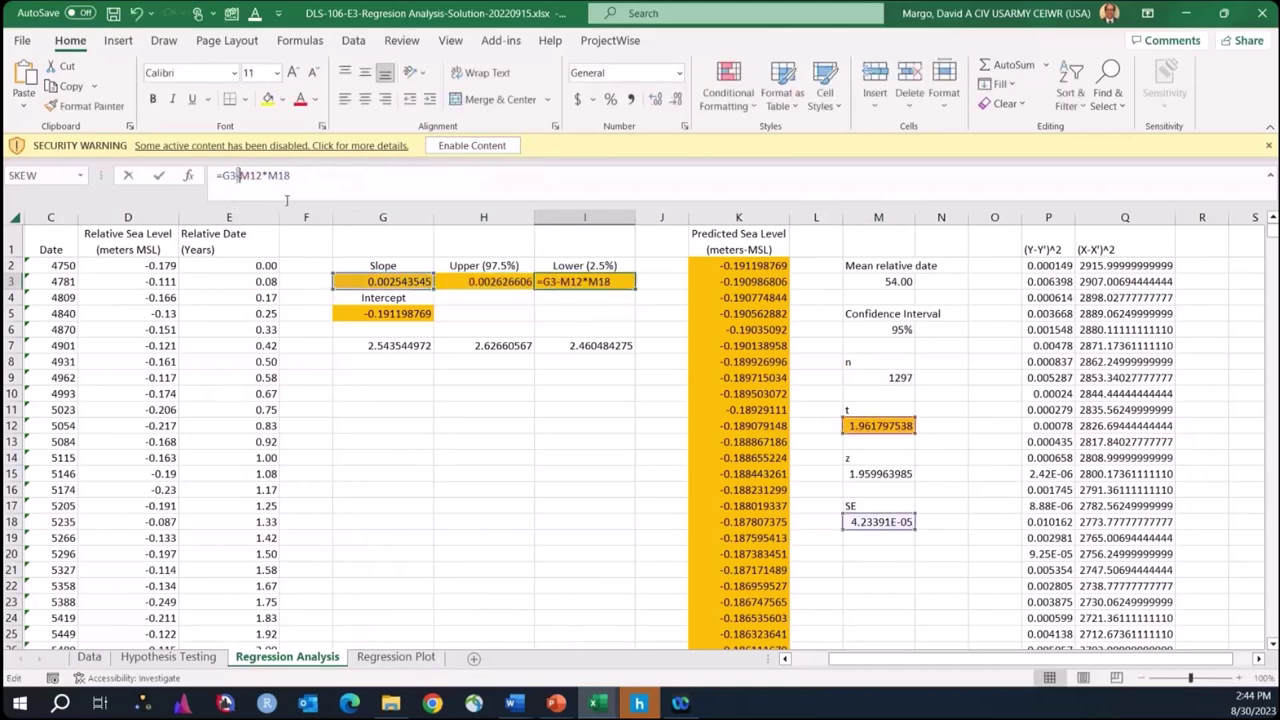
pyautogui.press('Return')
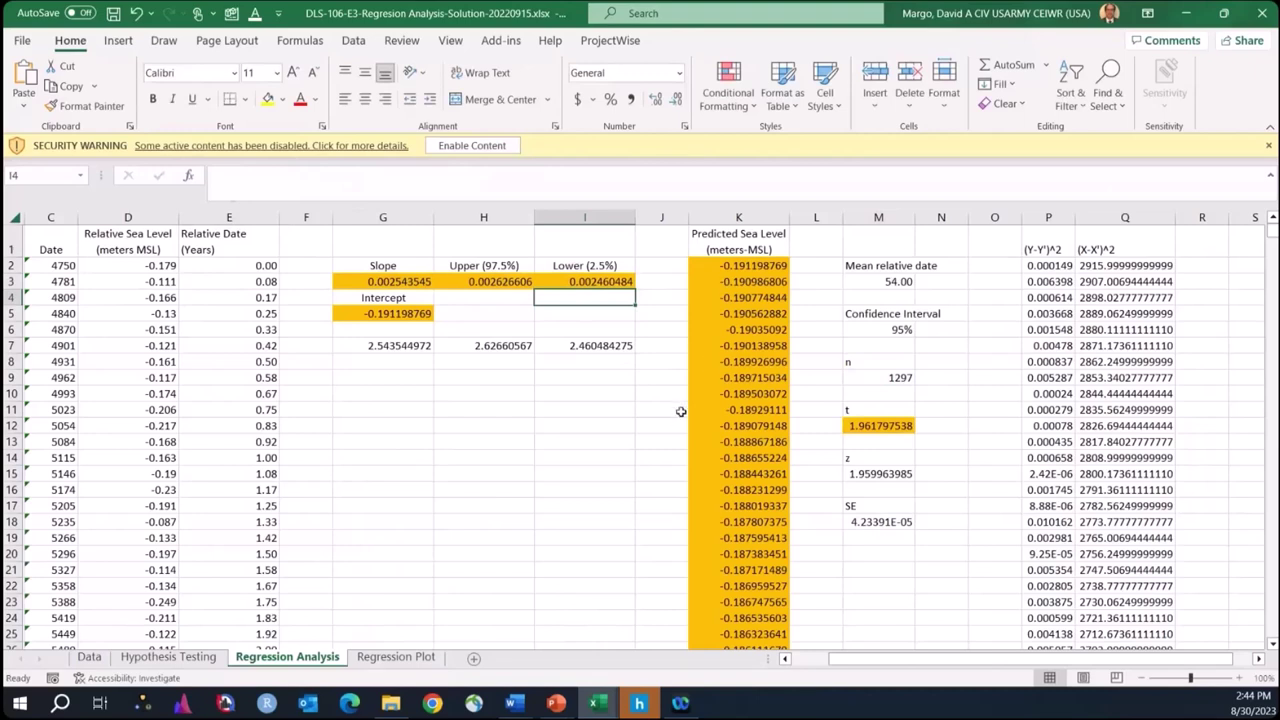
# - Review the Hypothesis Testing sheet's results and inspect the t-statistic formula in J8
pyautogui.click(480, 456)
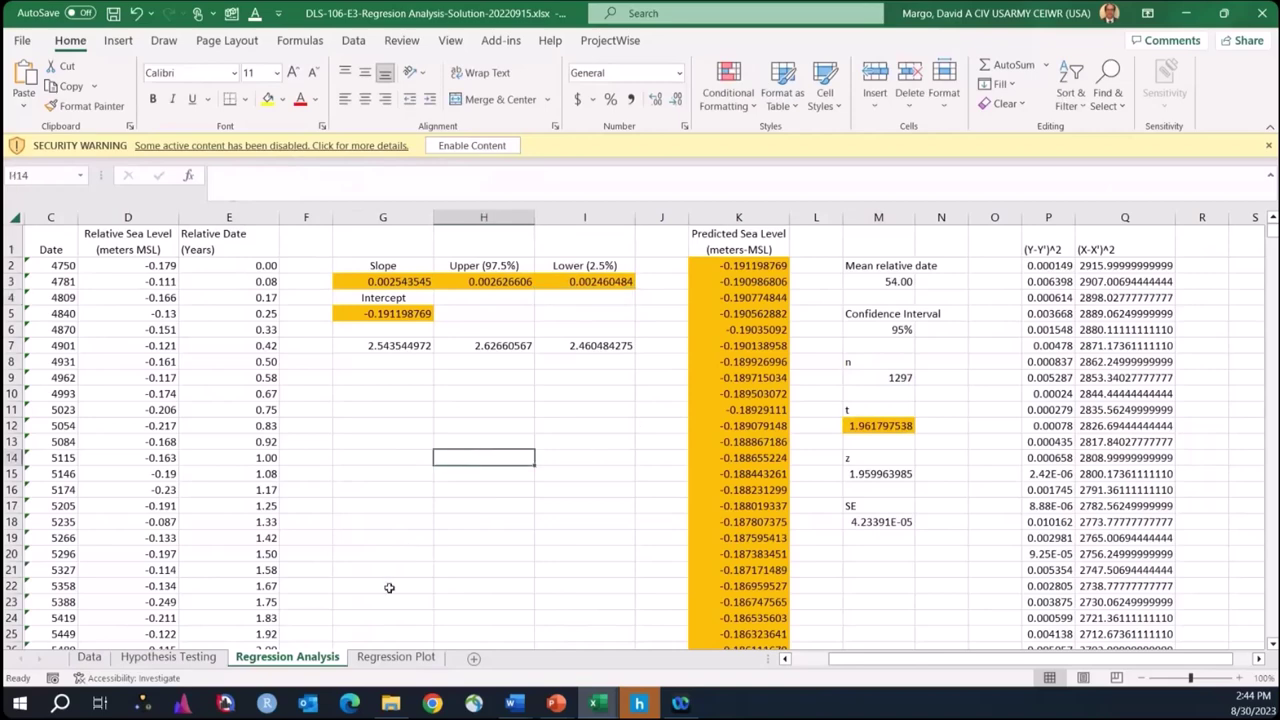
pyautogui.click(170, 657)
pyautogui.click(822, 413)
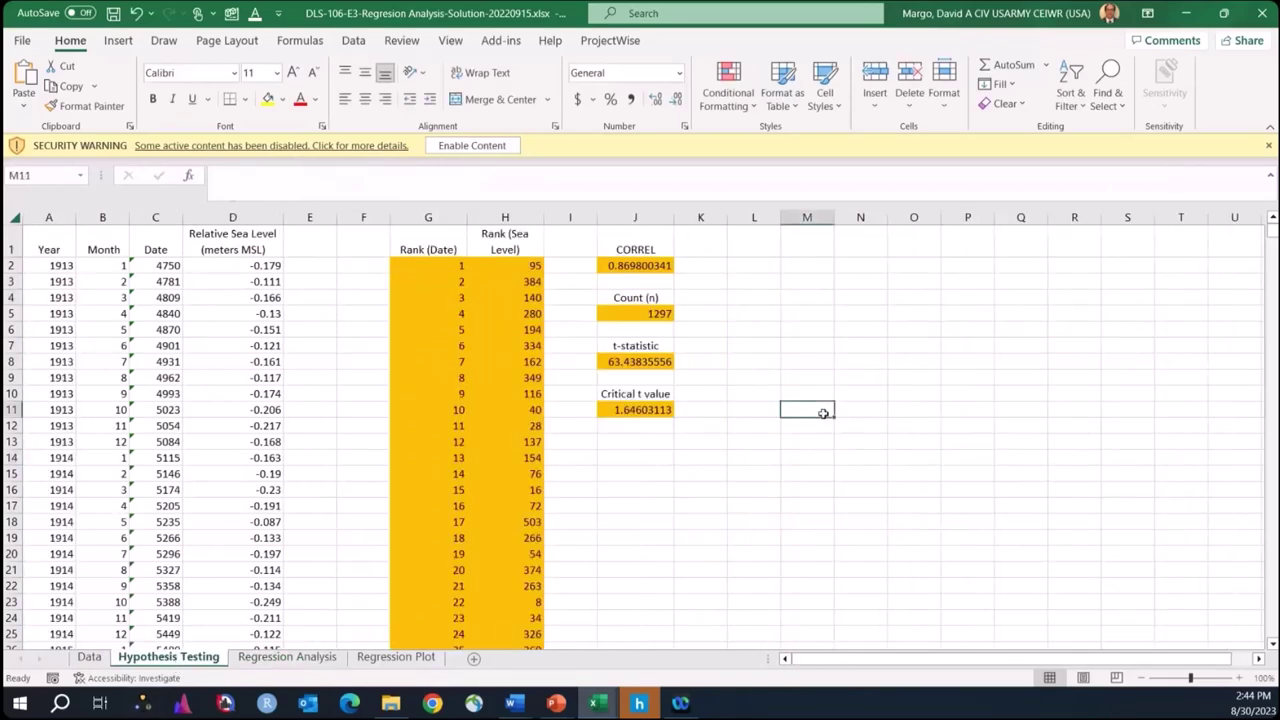
pyautogui.click(788, 314)
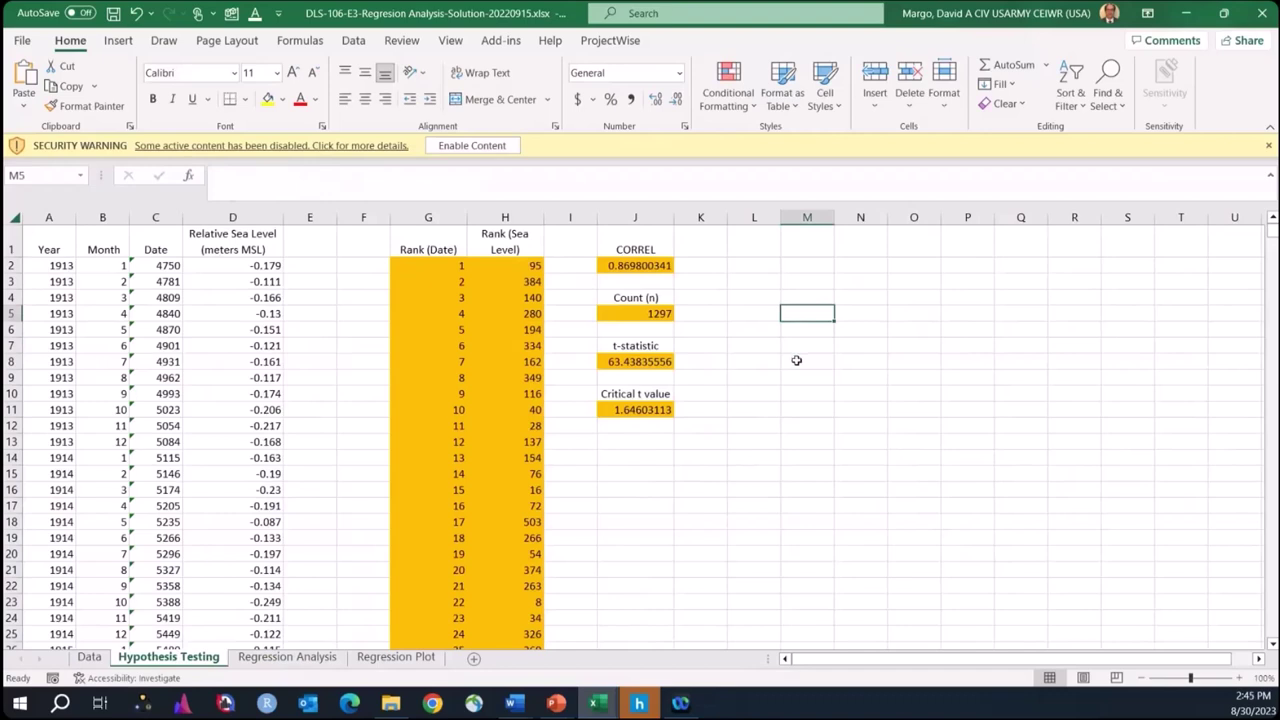
pyautogui.click(796, 360)
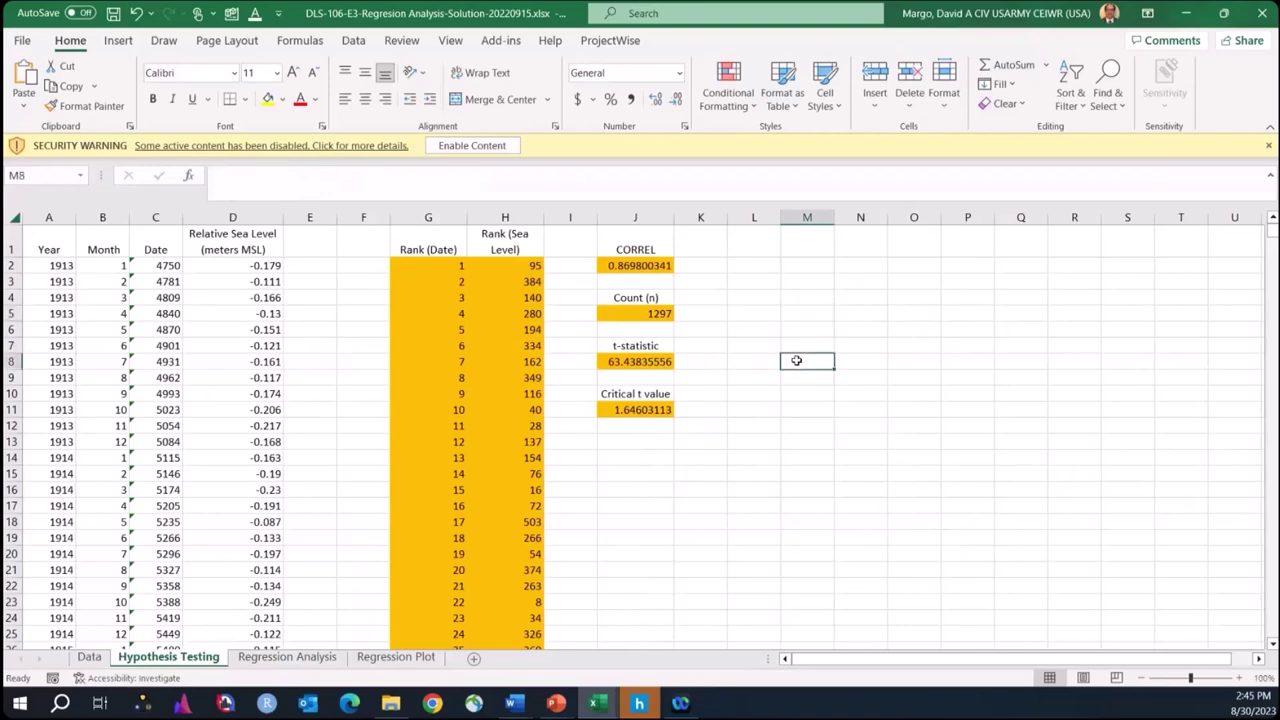
pyautogui.click(858, 361)
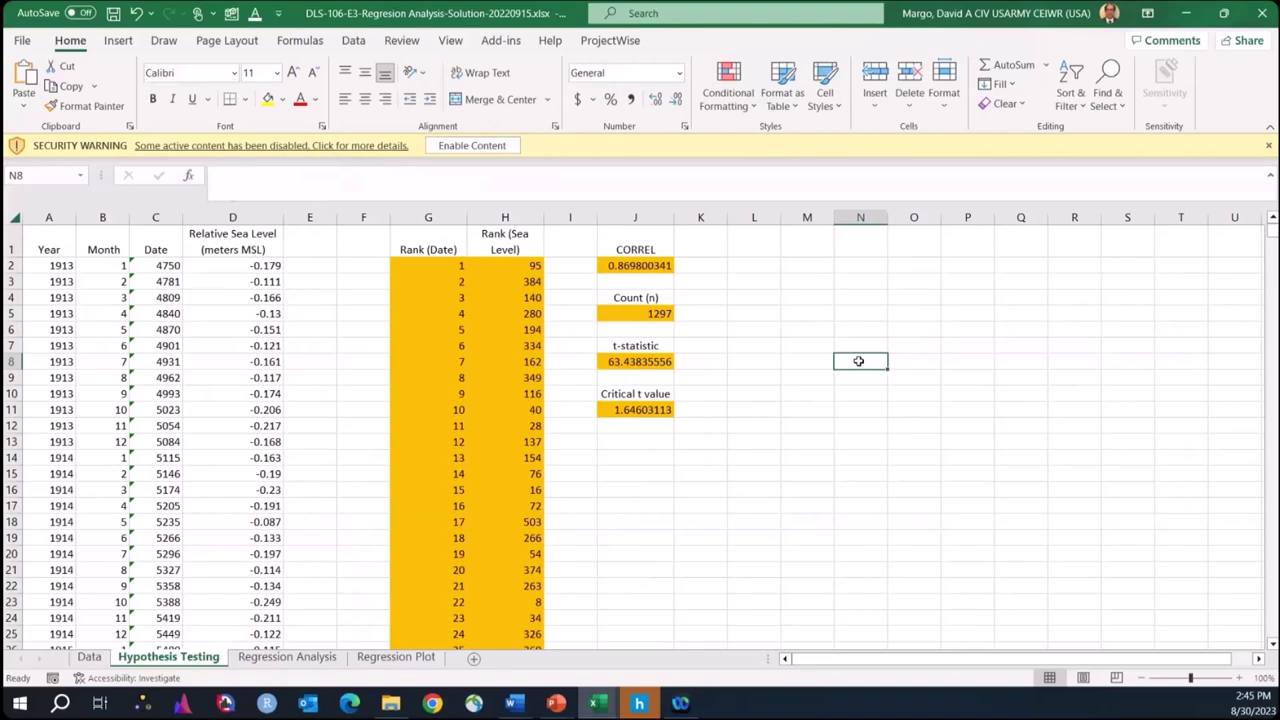
pyautogui.click(855, 342)
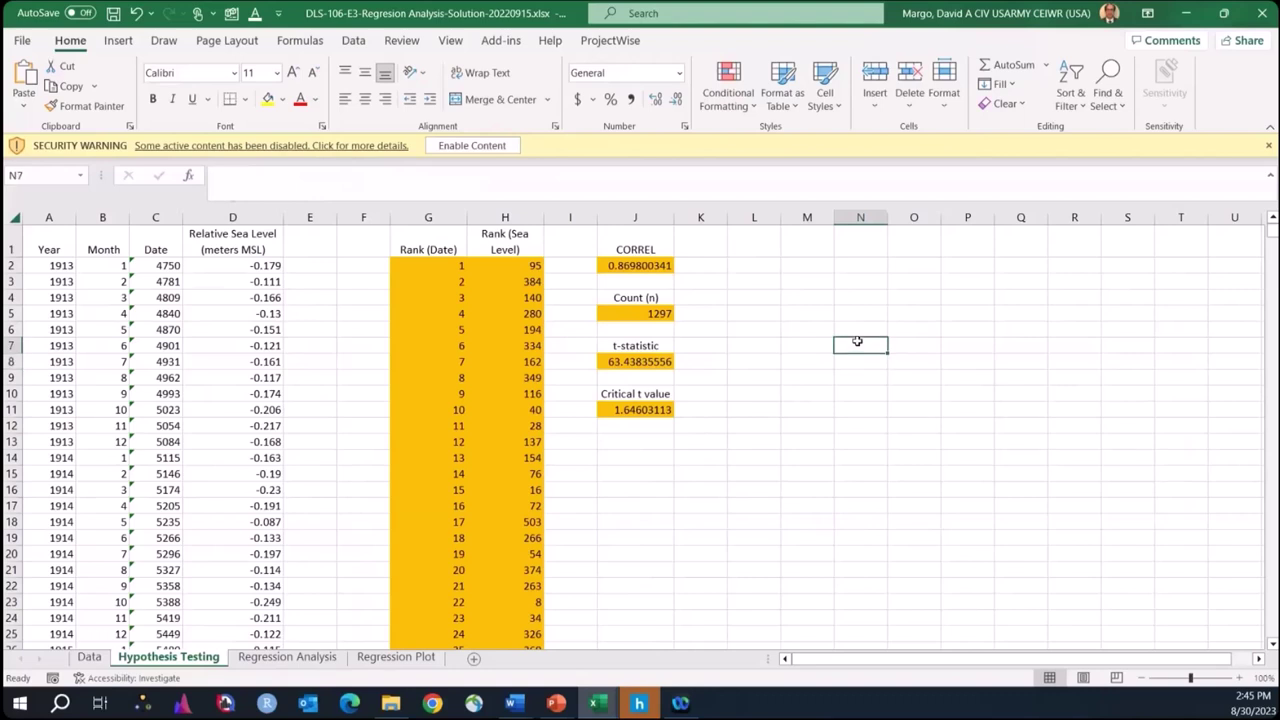
pyautogui.click(767, 361)
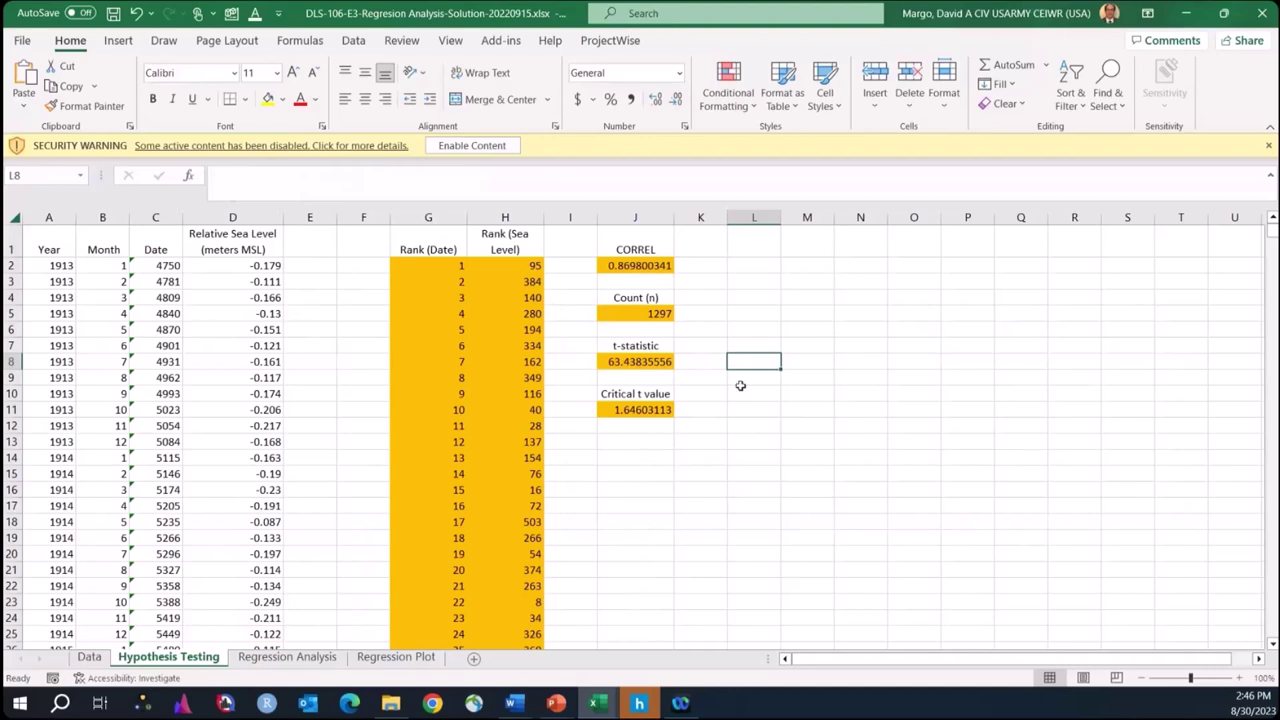
pyautogui.click(655, 362)
pyautogui.click(761, 359)
pyautogui.click(629, 363)
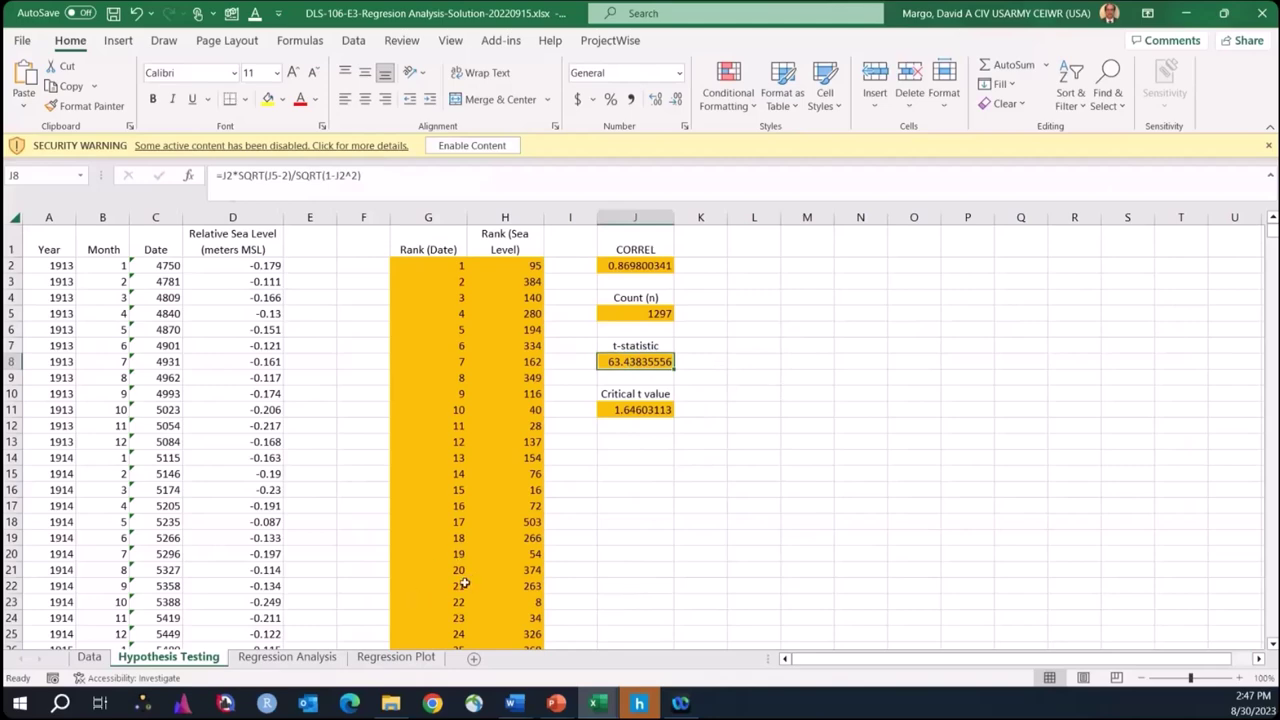
# - Review the slope, intercept, and upper and lower confidence limits on the Regression Analysis sheet
pyautogui.click(287, 657)
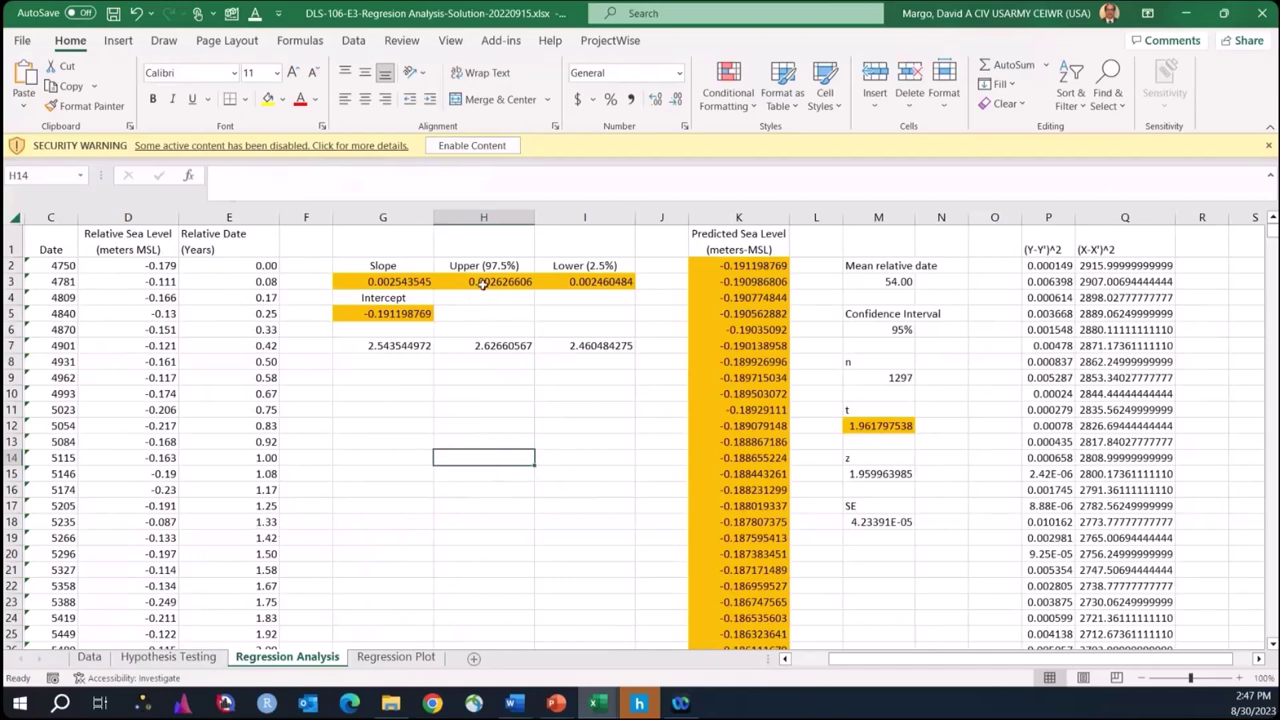
pyautogui.click(399, 280)
pyautogui.click(385, 311)
pyautogui.click(481, 283)
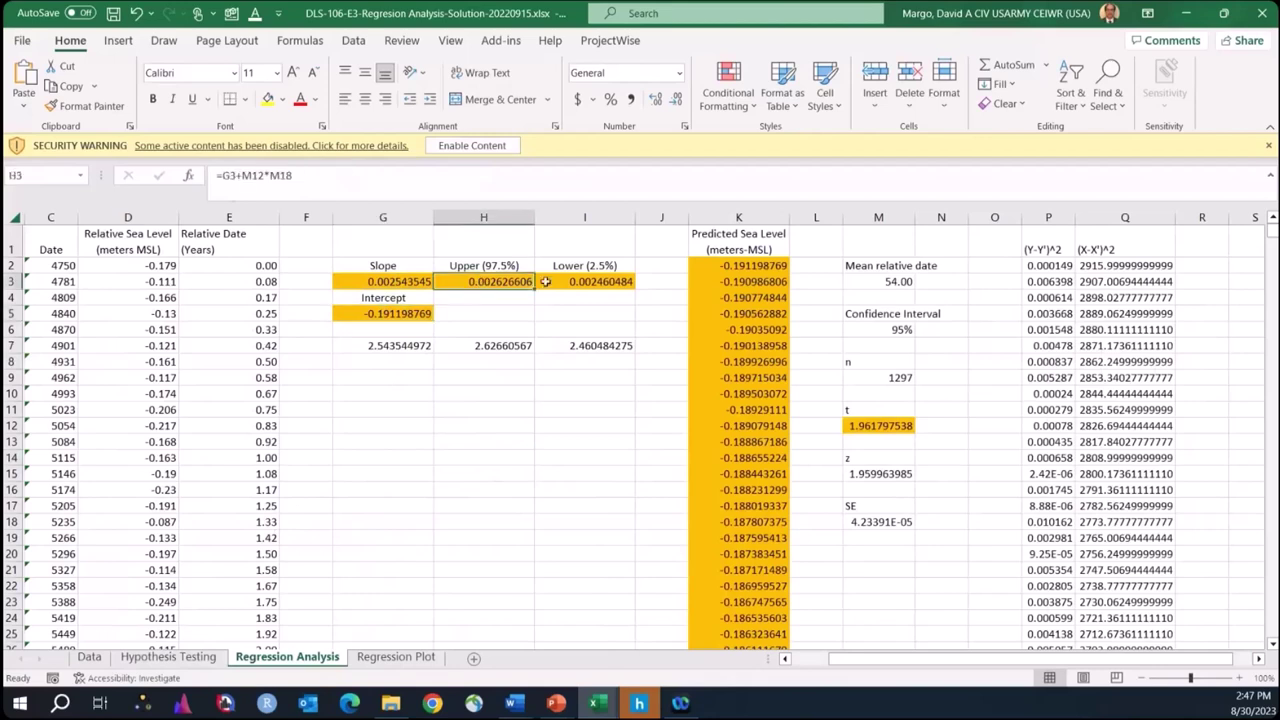
pyautogui.click(574, 282)
pyautogui.click(568, 475)
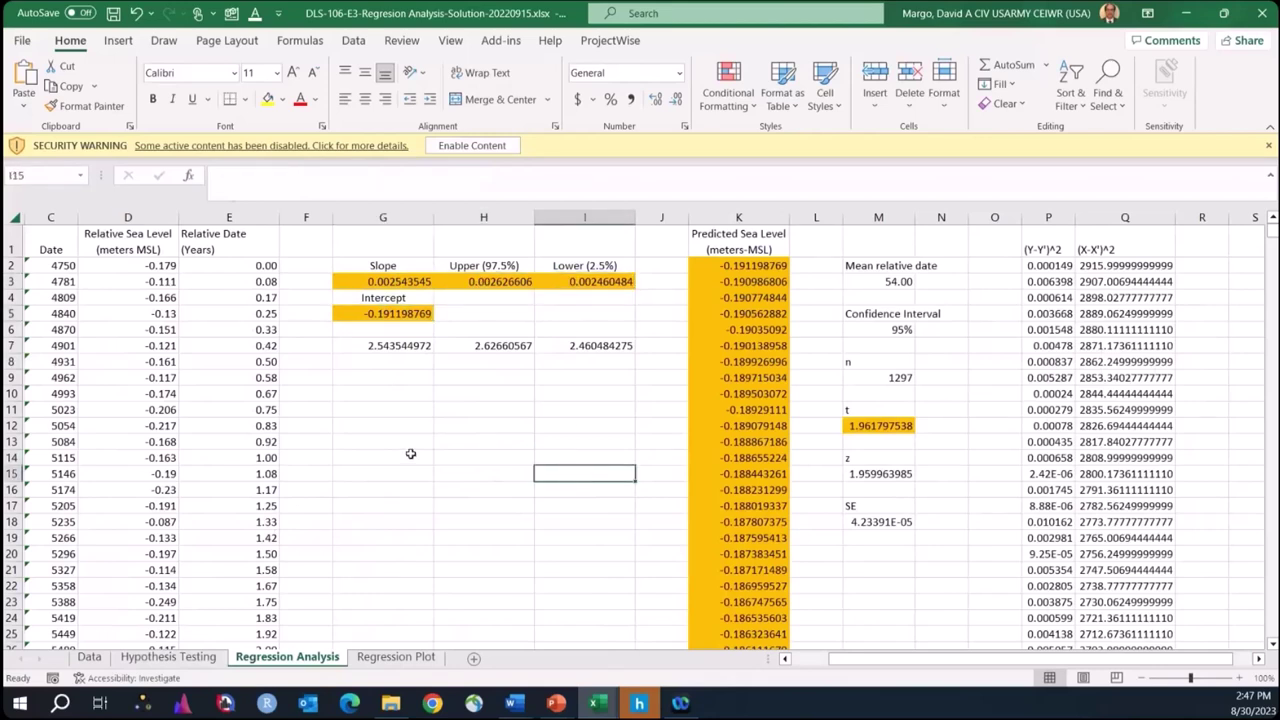
# - View the Key West, FL chart of observed and predicted sea level, and return to the Regression Analysis sheet
pyautogui.click(402, 659)
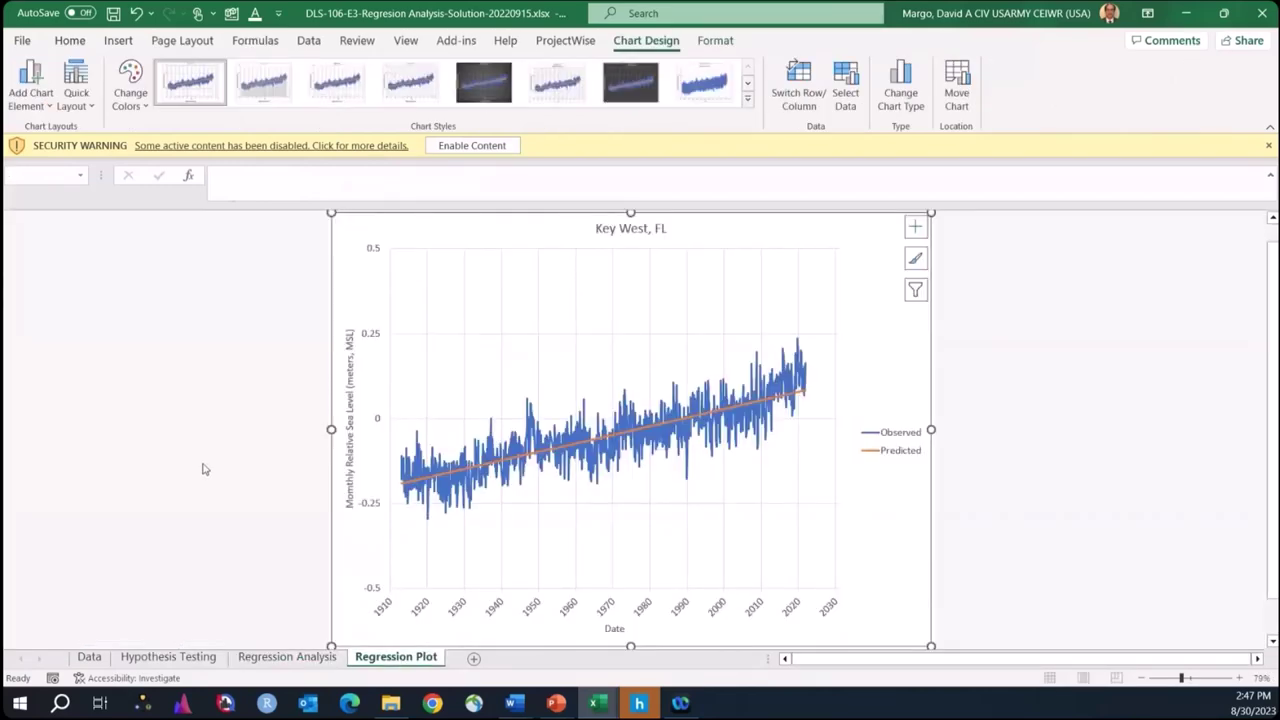
pyautogui.click(230, 400)
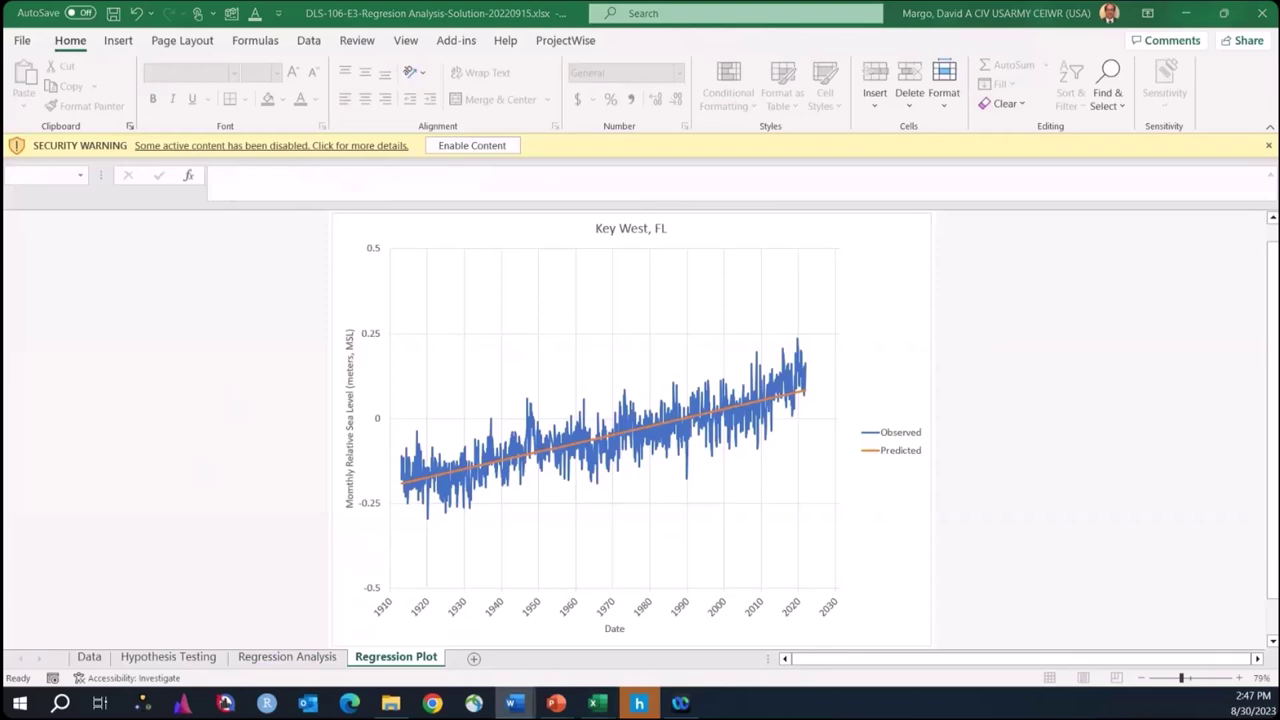
pyautogui.click(300, 658)
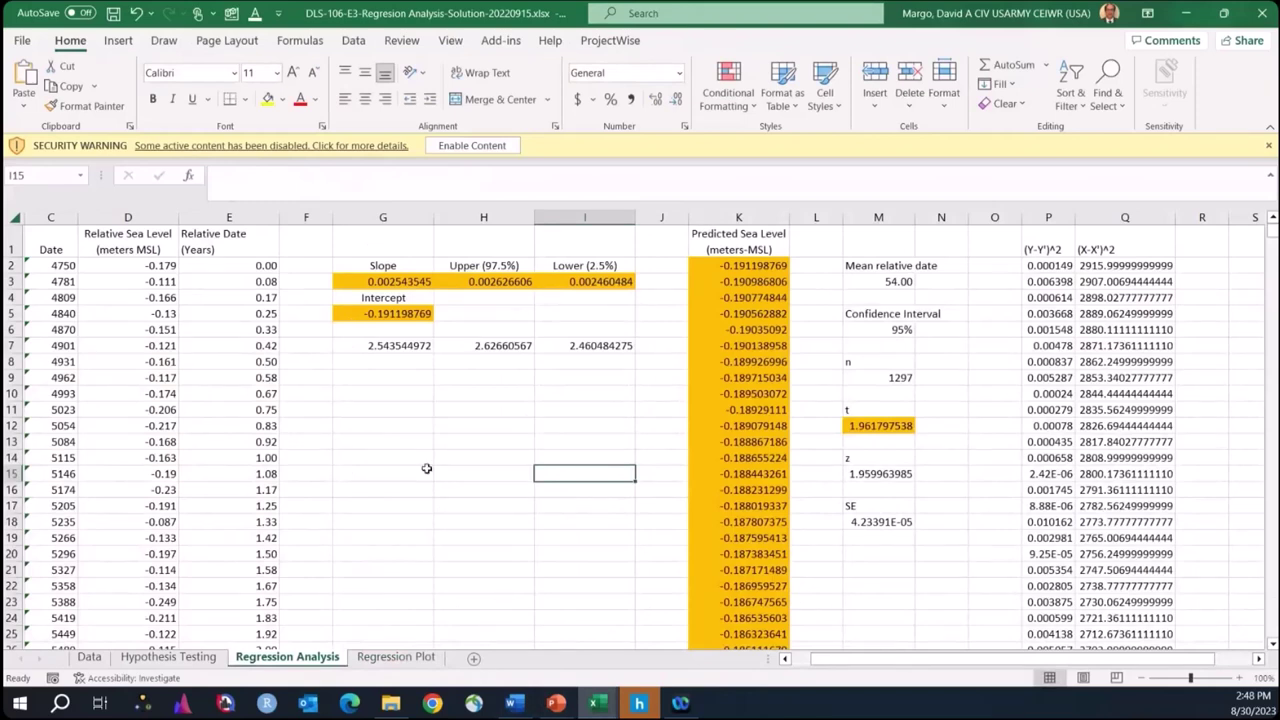
# - Inspect the slope and confidence limits multiplied by 1000 in cells G7 to I7
pyautogui.moveTo(383, 345); pyautogui.dragTo(508, 345)
pyautogui.click(508, 345)
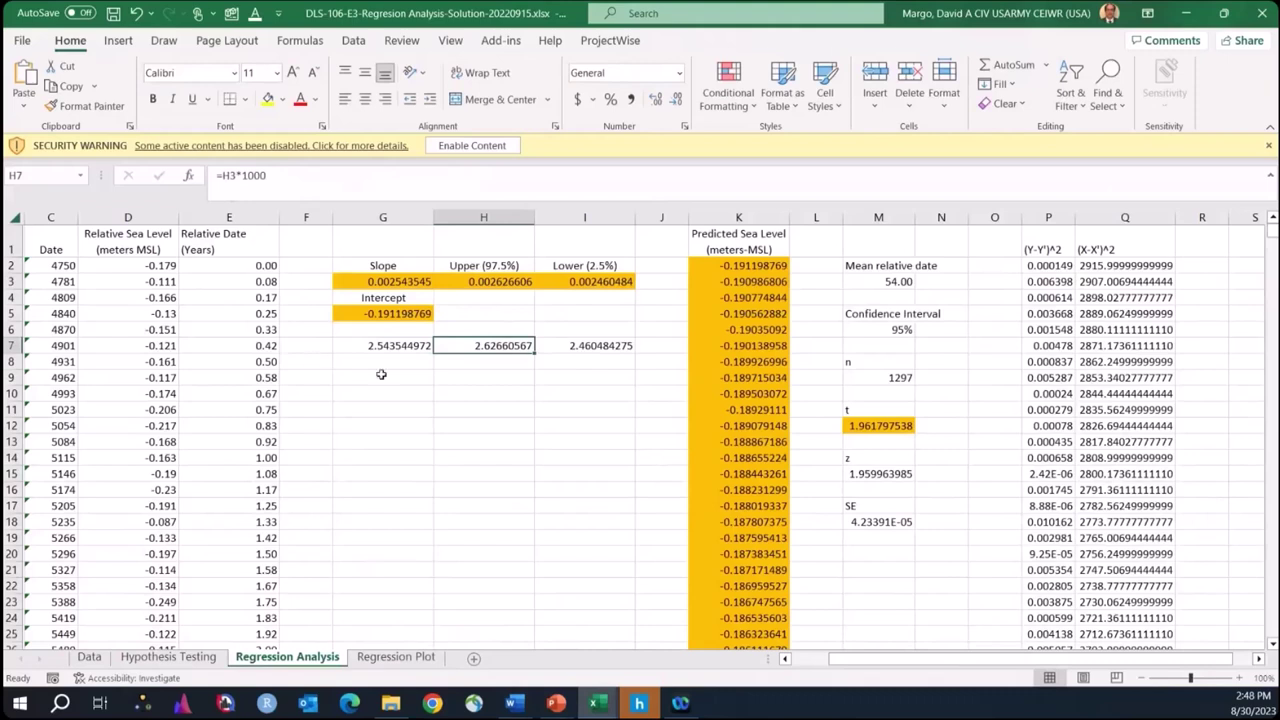
pyautogui.moveTo(598, 347); pyautogui.dragTo(500, 346)
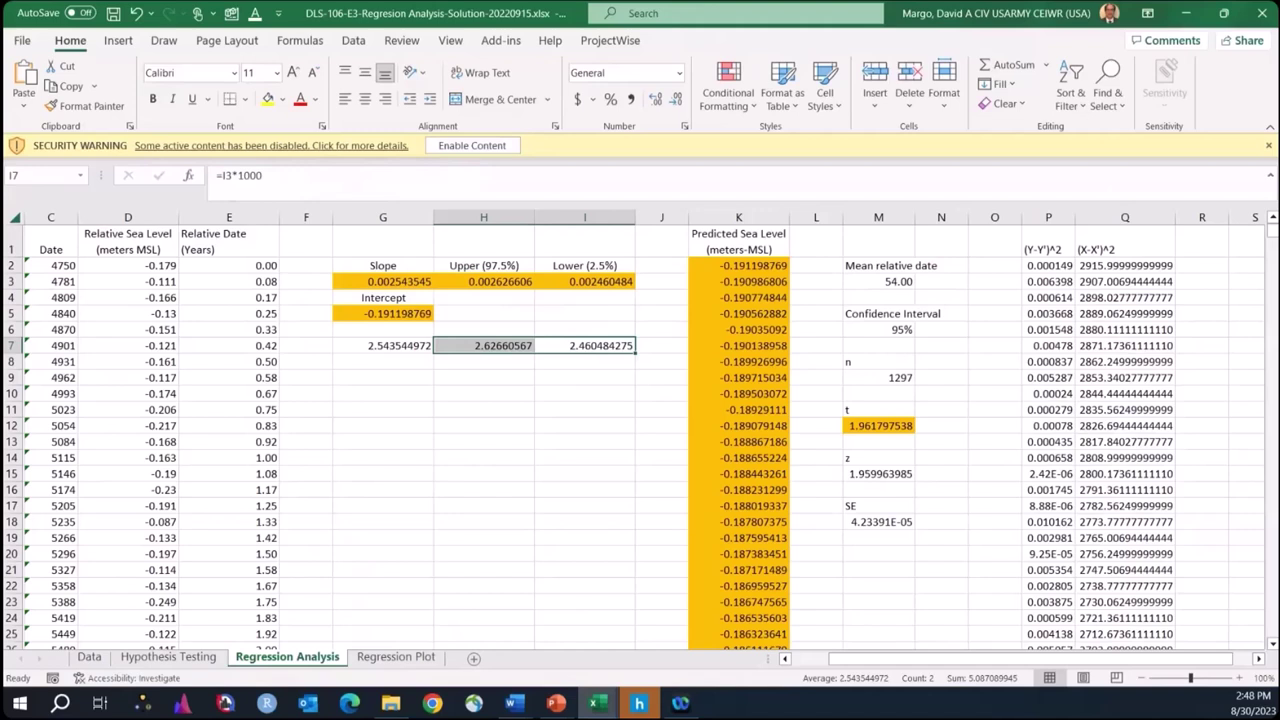
# - Consult the t-statistic section of the exercise document in Word, and return to the Excel workbook's scaled slope in G7
pyautogui.hotkey('alt', 'Tab')
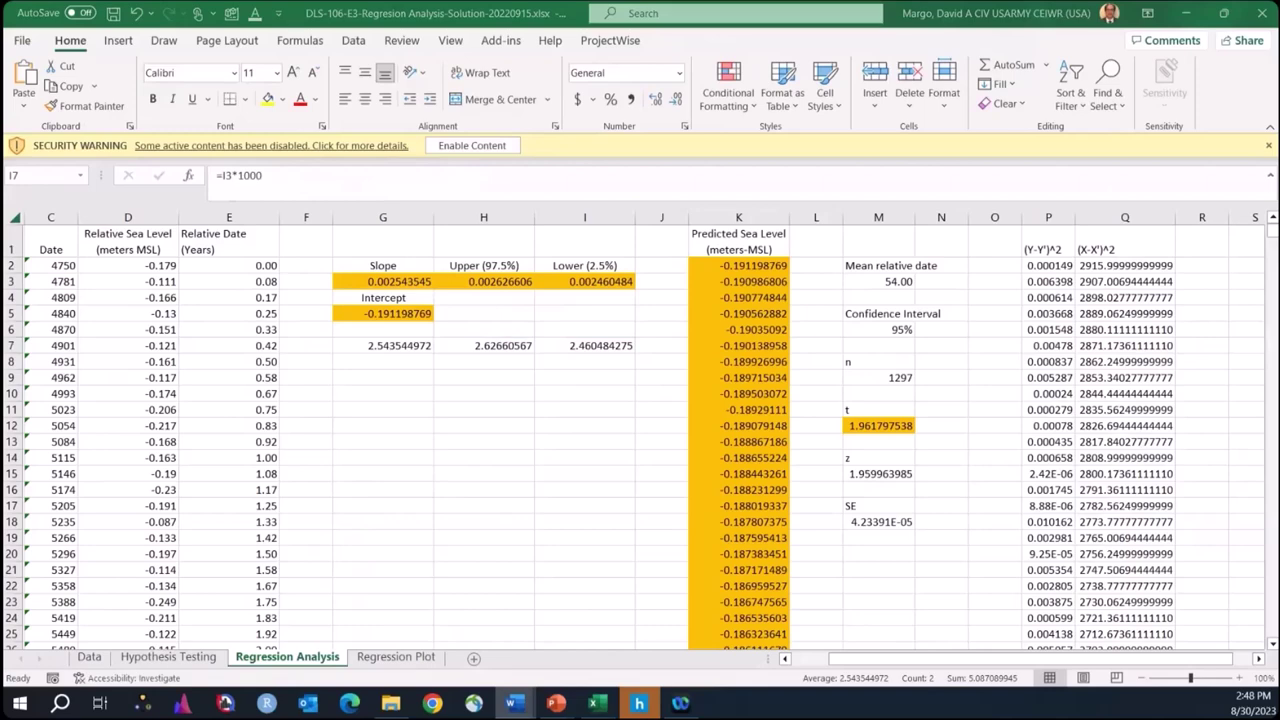
pyautogui.hotkey('alt', 'Tab')
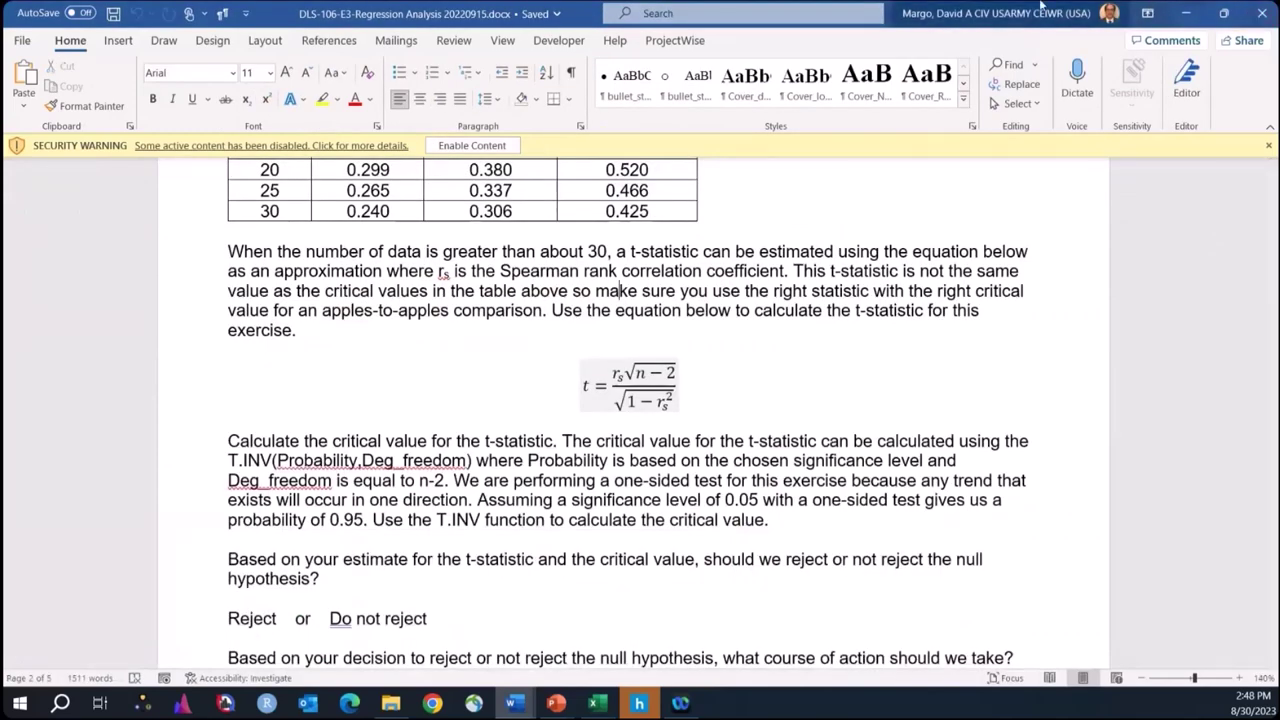
pyautogui.hotkey('alt', 'Tab')
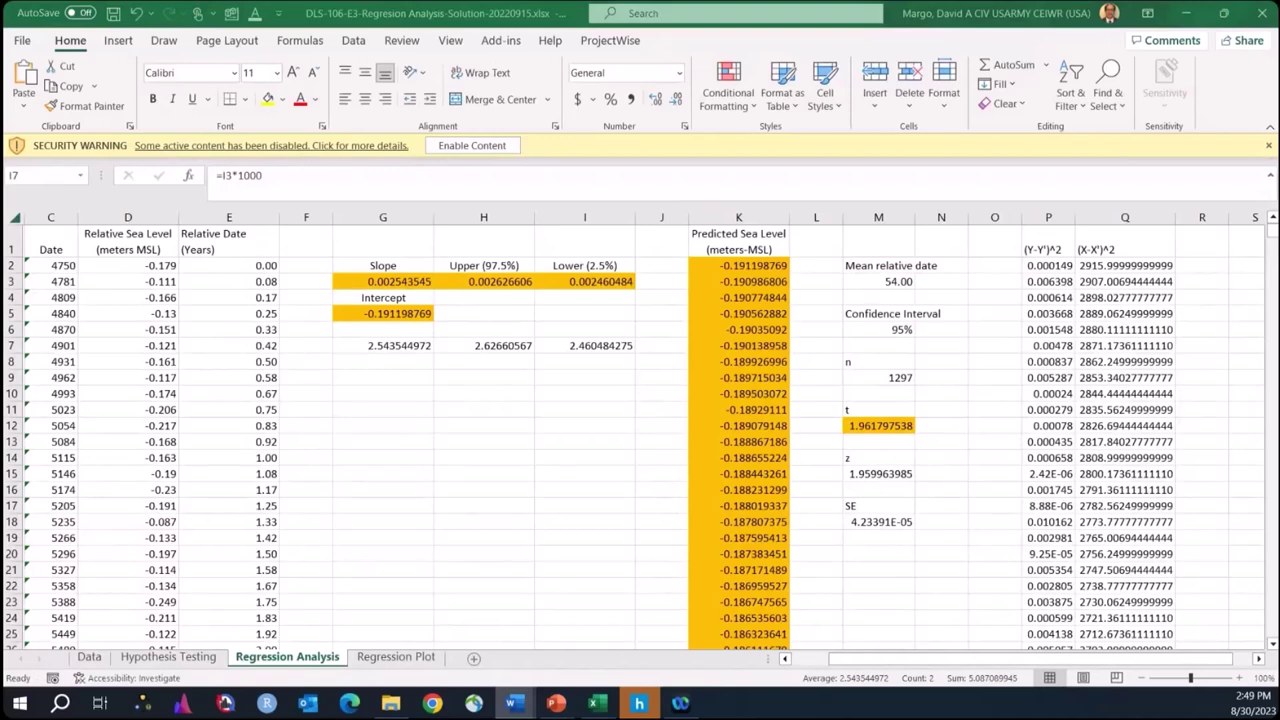
pyautogui.moveTo(600, 356); pyautogui.dragTo(445, 360)
pyautogui.click(378, 343)
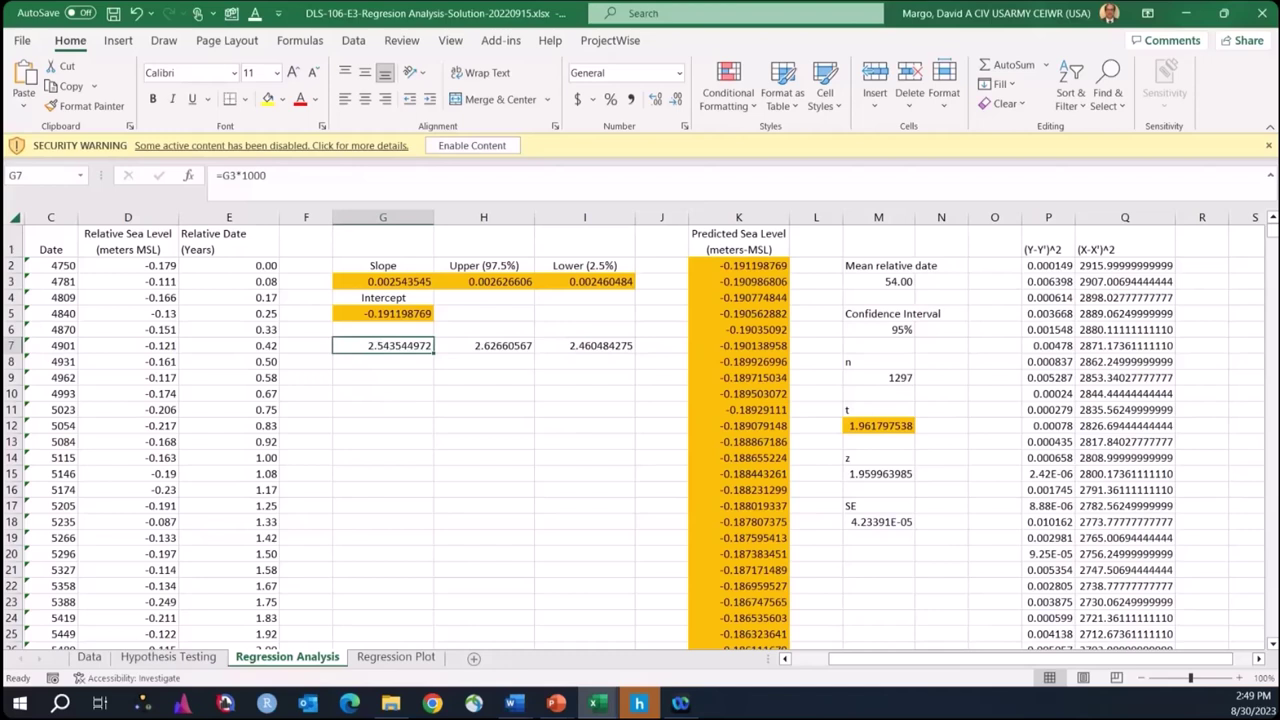
pyautogui.hotkey('alt', 'Tab')
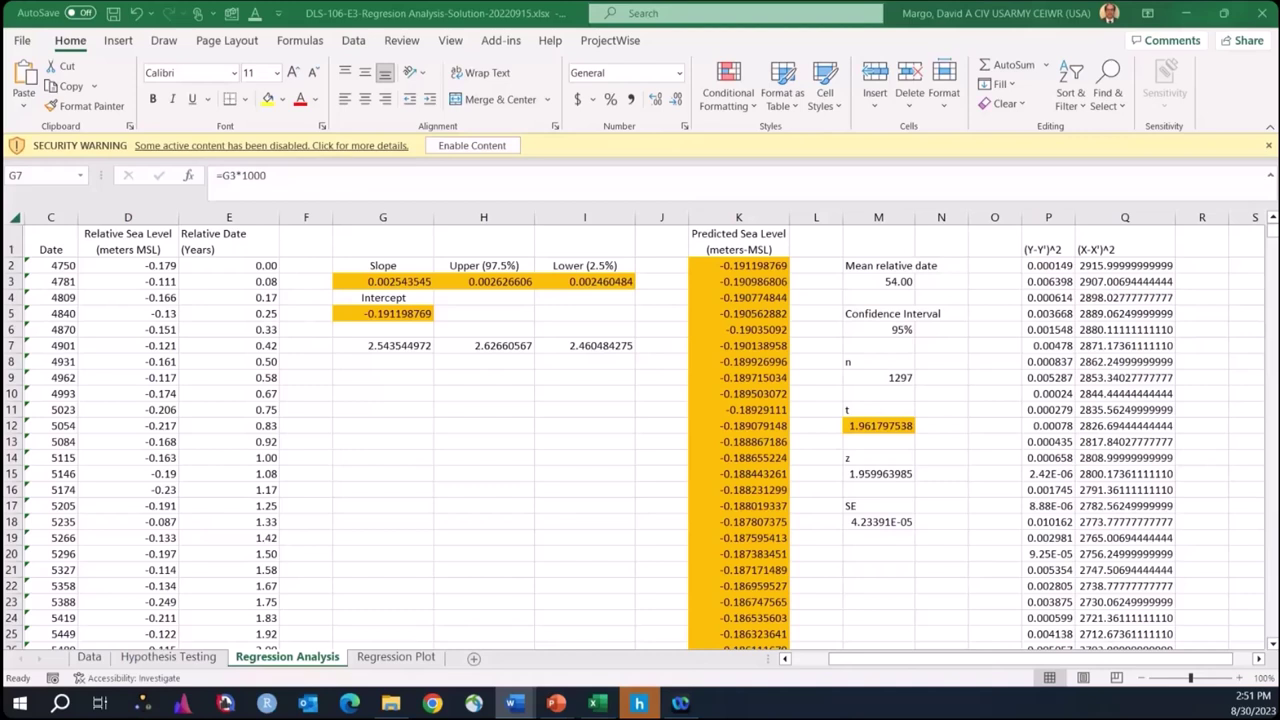
pyautogui.hotkey('alt', 'Tab')
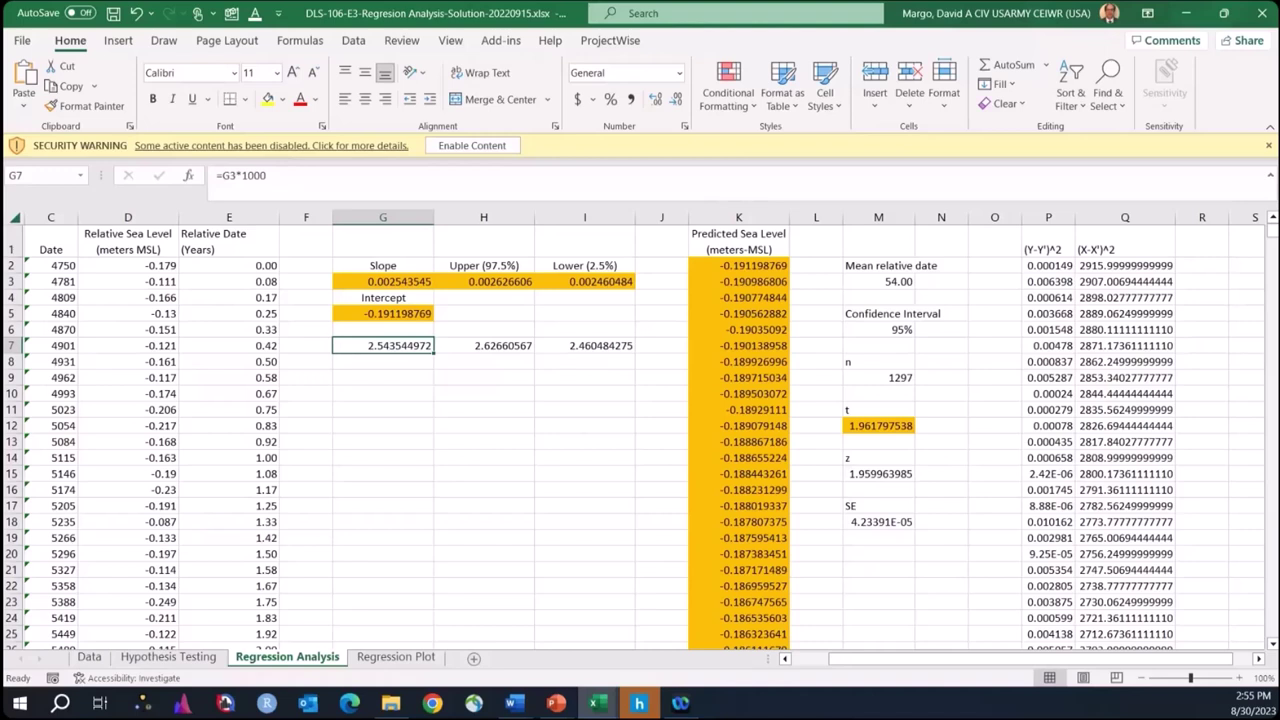
pyautogui.click(405, 374)
pyautogui.click(380, 394)
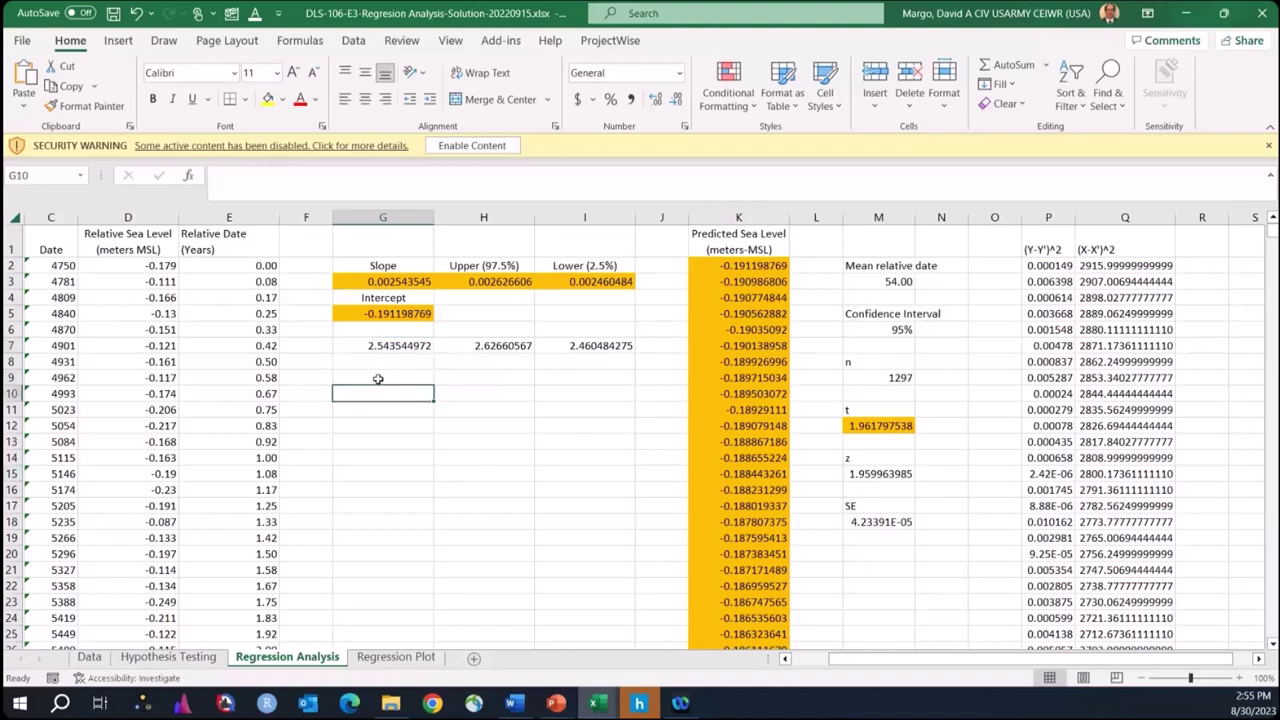
pyautogui.click(379, 376)
pyautogui.click(386, 393)
pyautogui.click(384, 377)
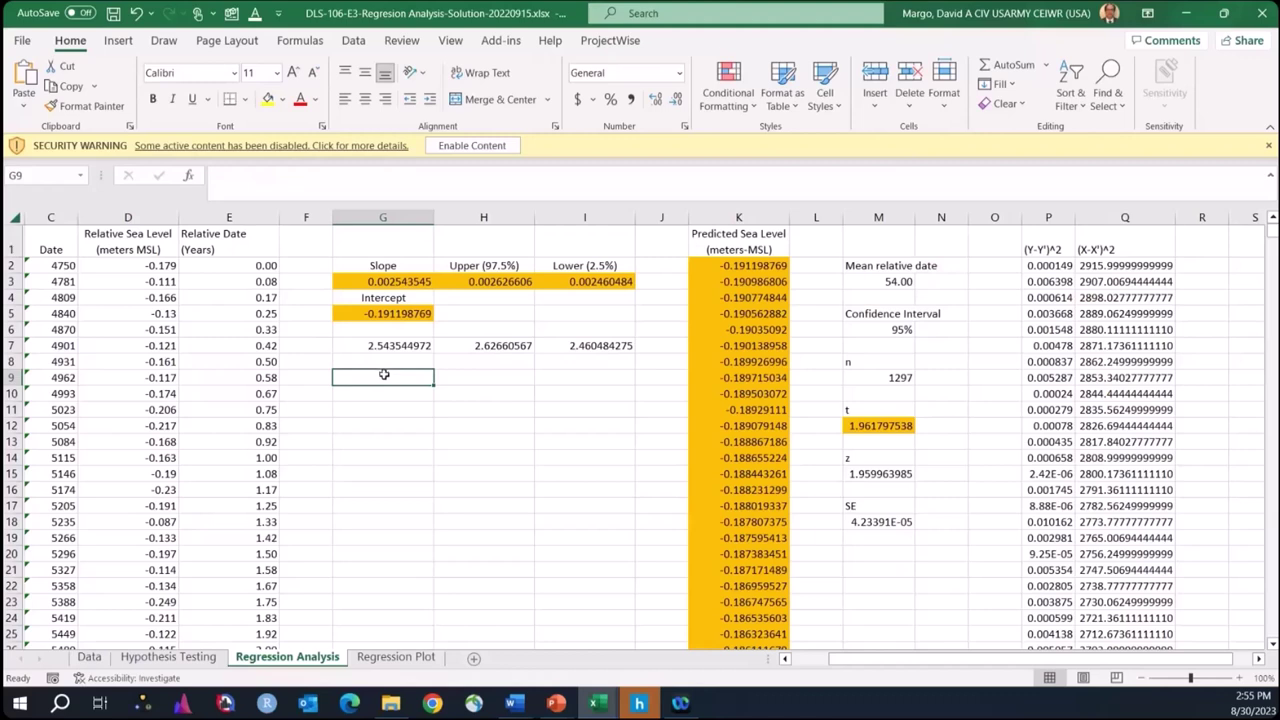
pyautogui.click(376, 392)
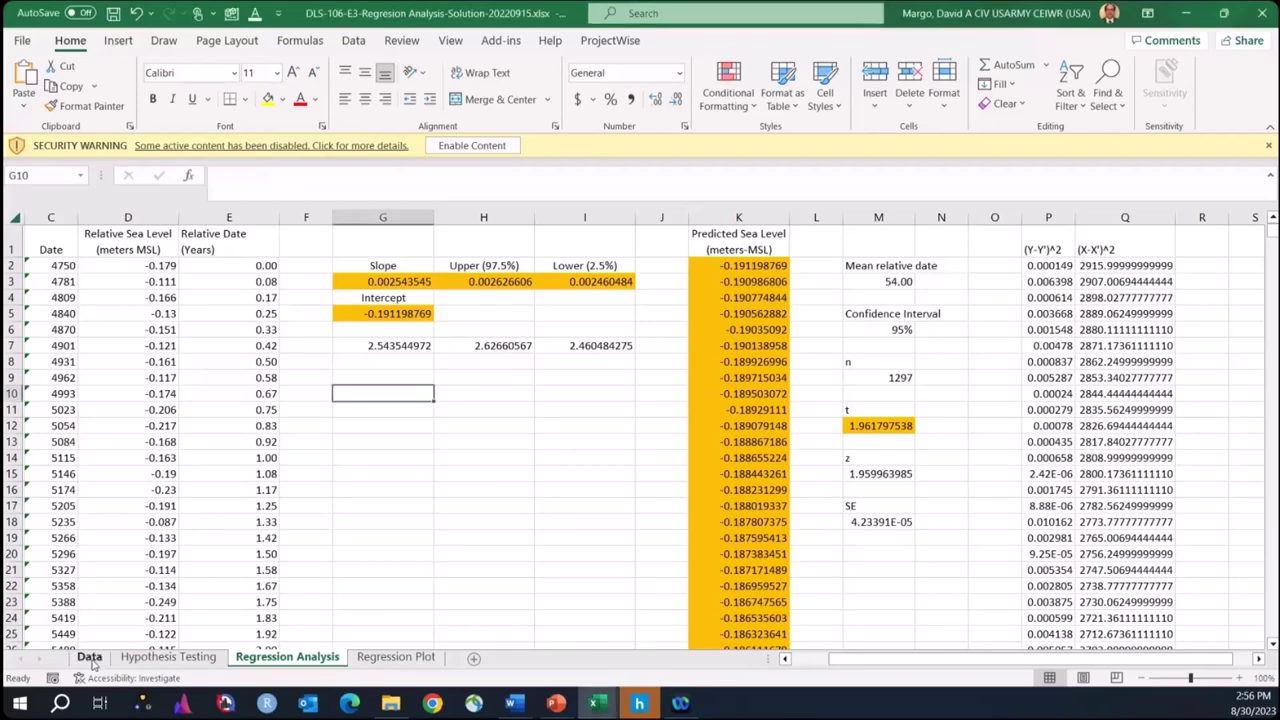
# - Switch to the Data sheet and examine the Key West, FL time series plot of monthly relative sea level
pyautogui.click(92, 660)
pyautogui.click(1175, 386)
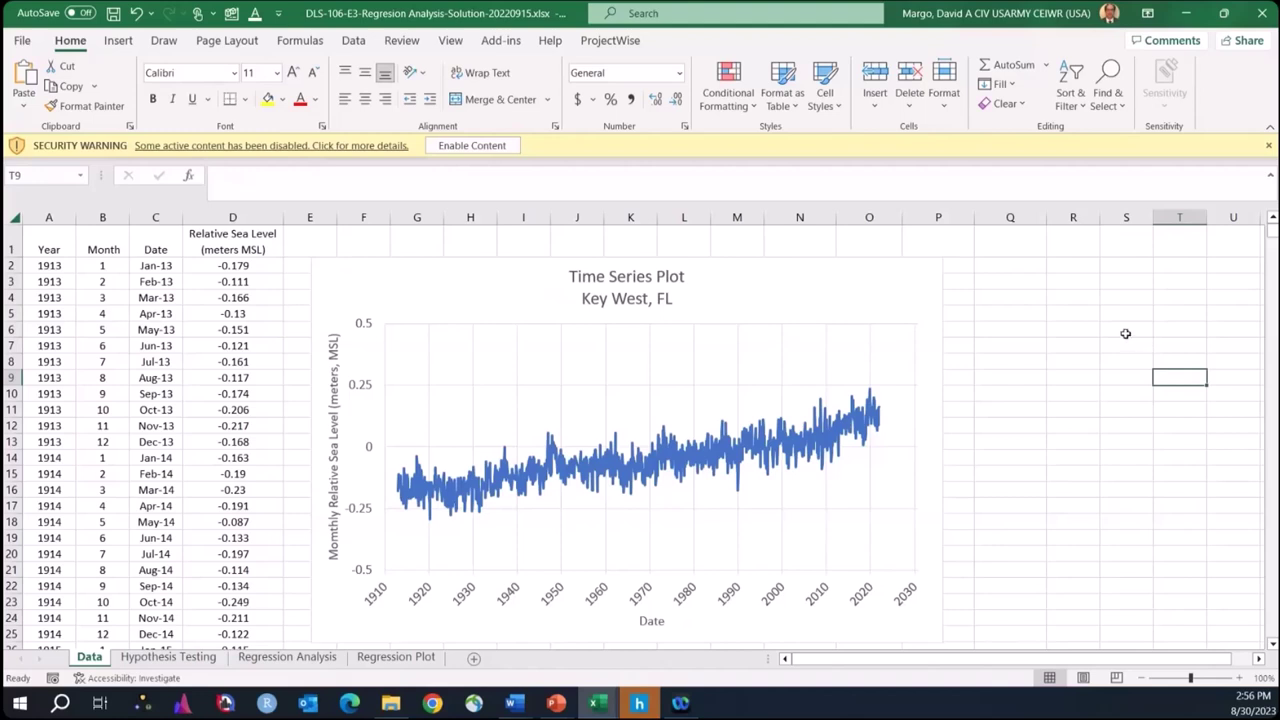
pyautogui.click(1033, 313)
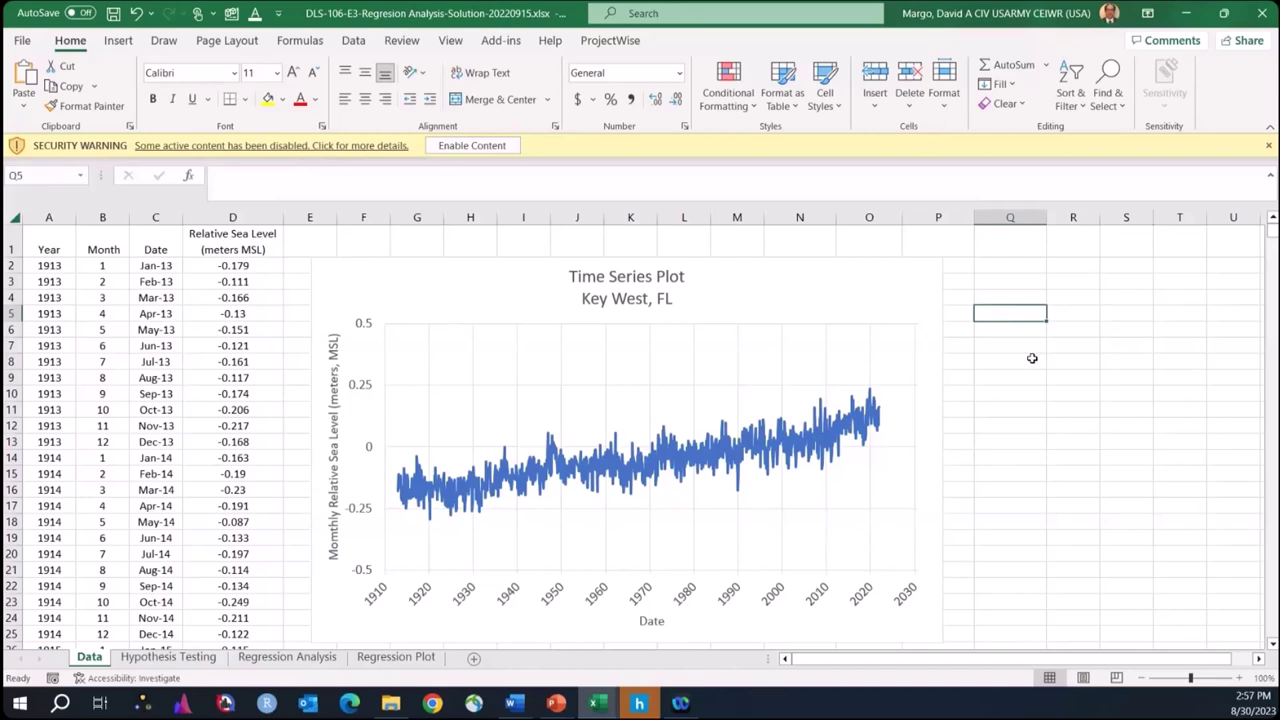
pyautogui.click(1032, 358)
pyautogui.click(1027, 441)
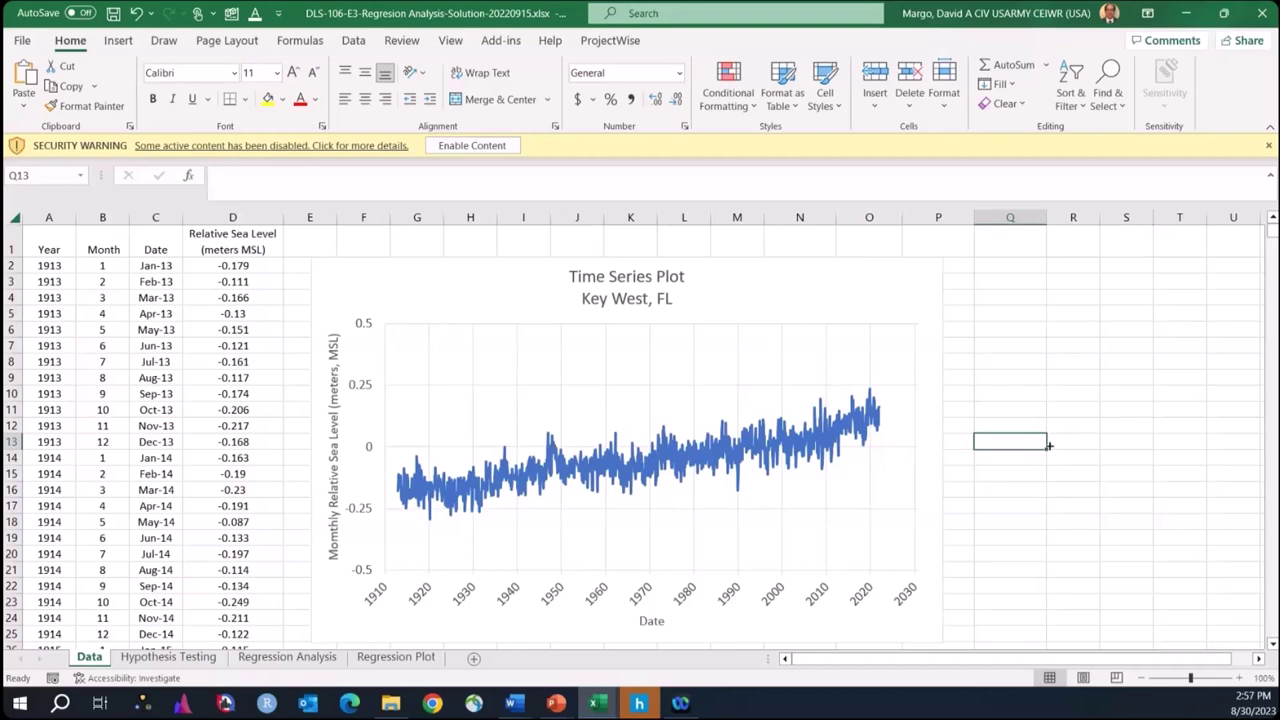
pyautogui.click(1038, 407)
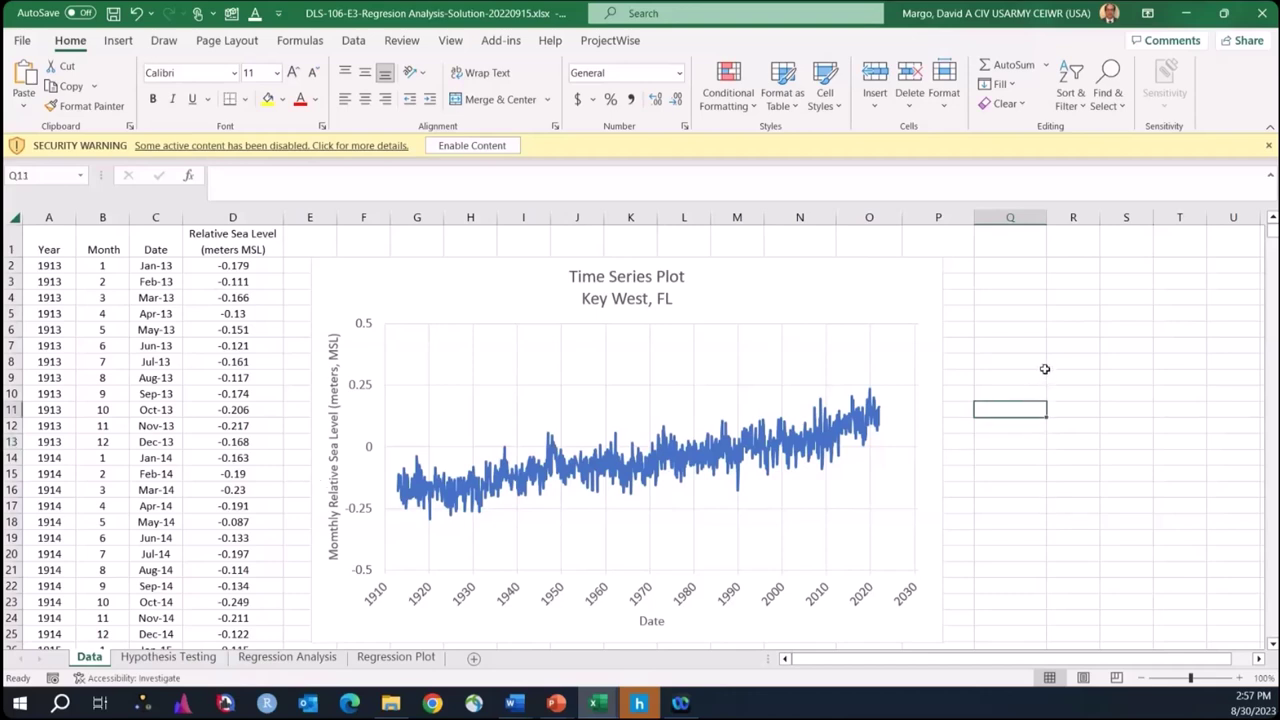
pyautogui.click(999, 377)
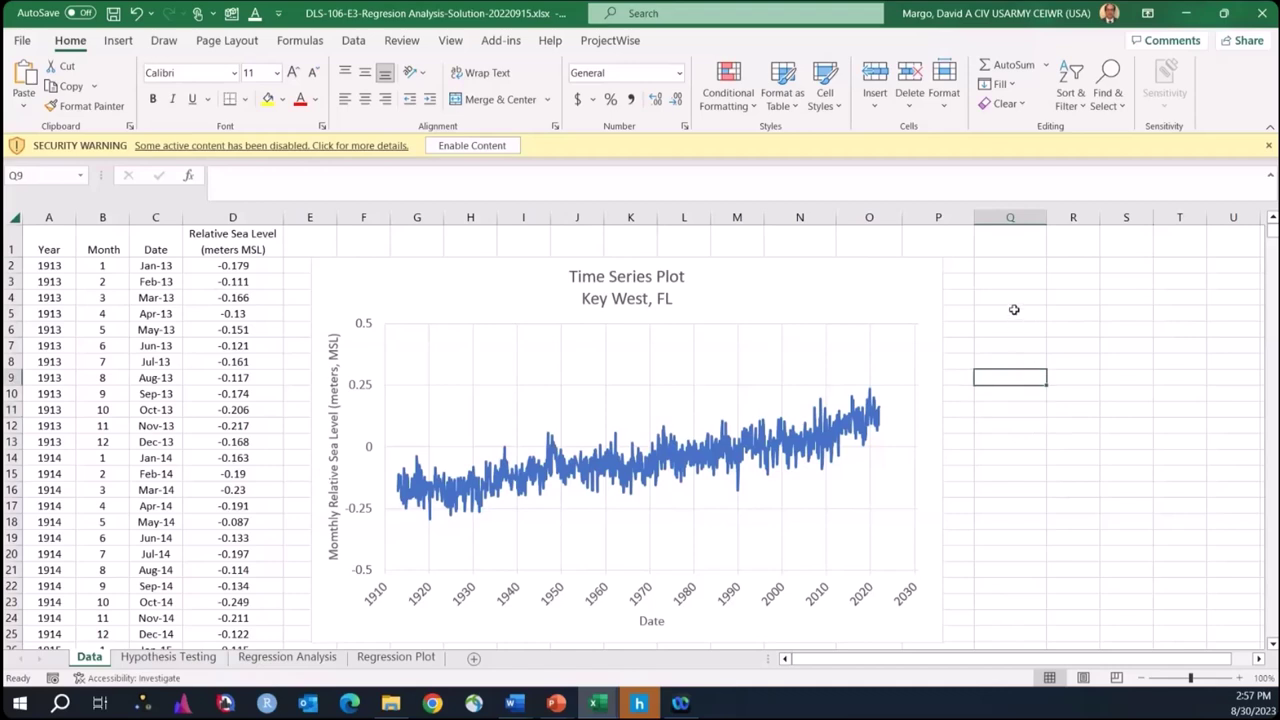
pyautogui.click(1005, 268)
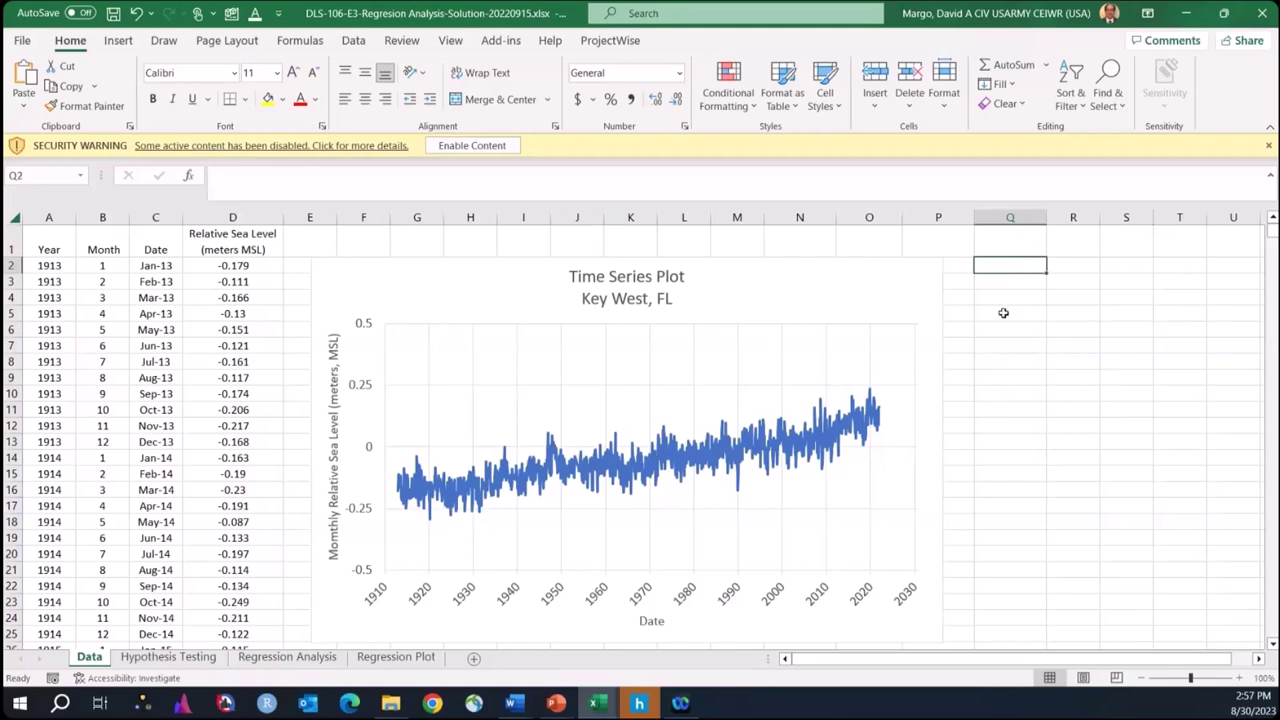
pyautogui.click(1003, 313)
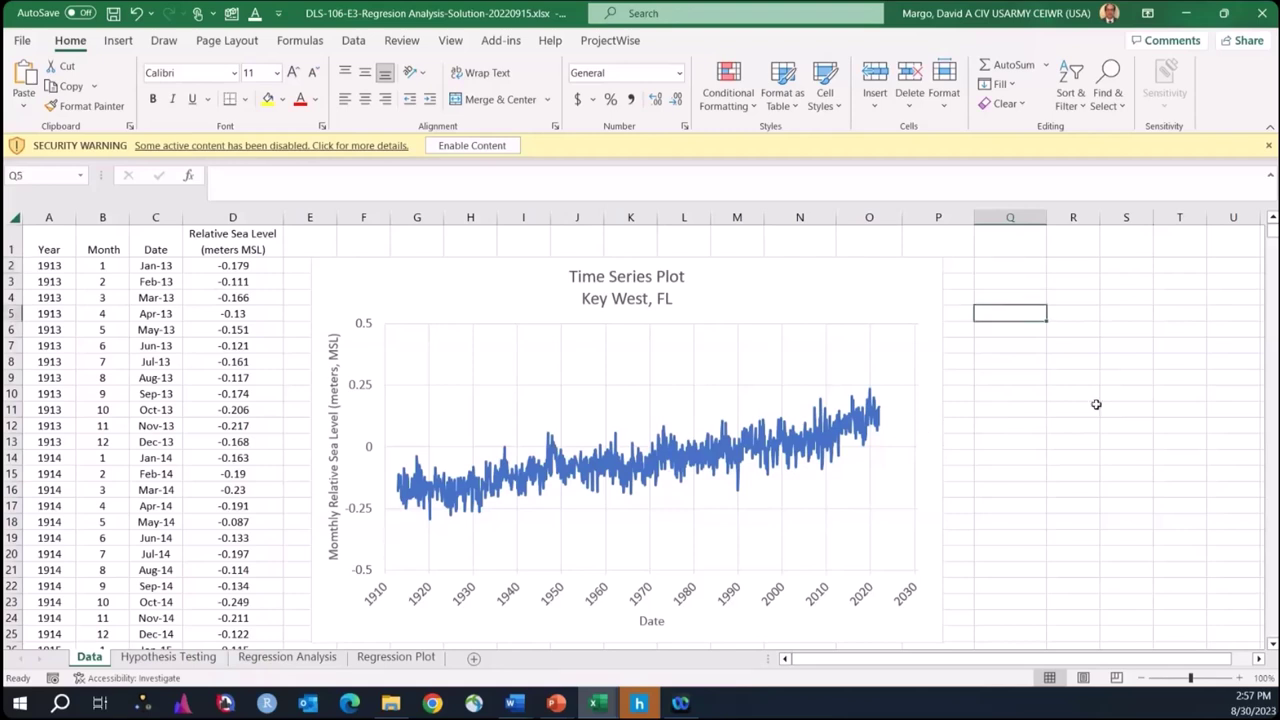
pyautogui.click(988, 393)
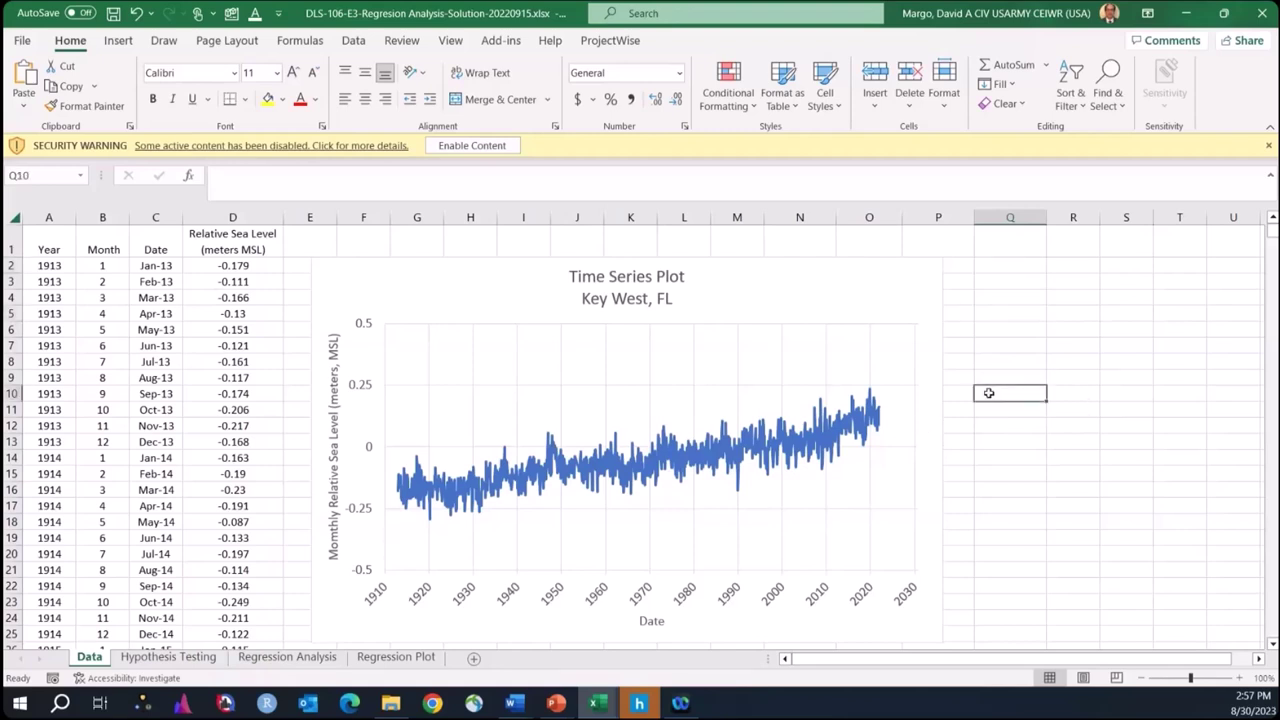
pyautogui.click(1024, 409)
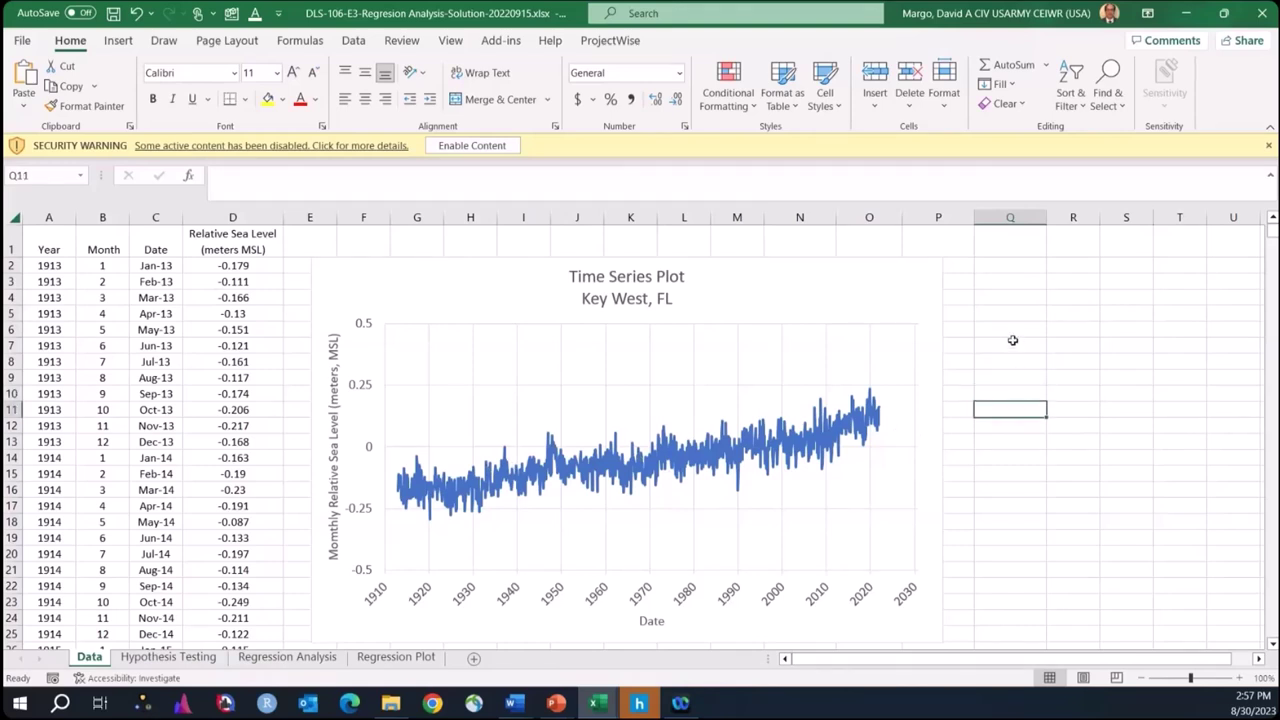
# - Shift the Key West, FL time series chart slightly down and to the left on the Data sheet, and deselect it
pyautogui.moveTo(420, 283); pyautogui.dragTo(413, 292)
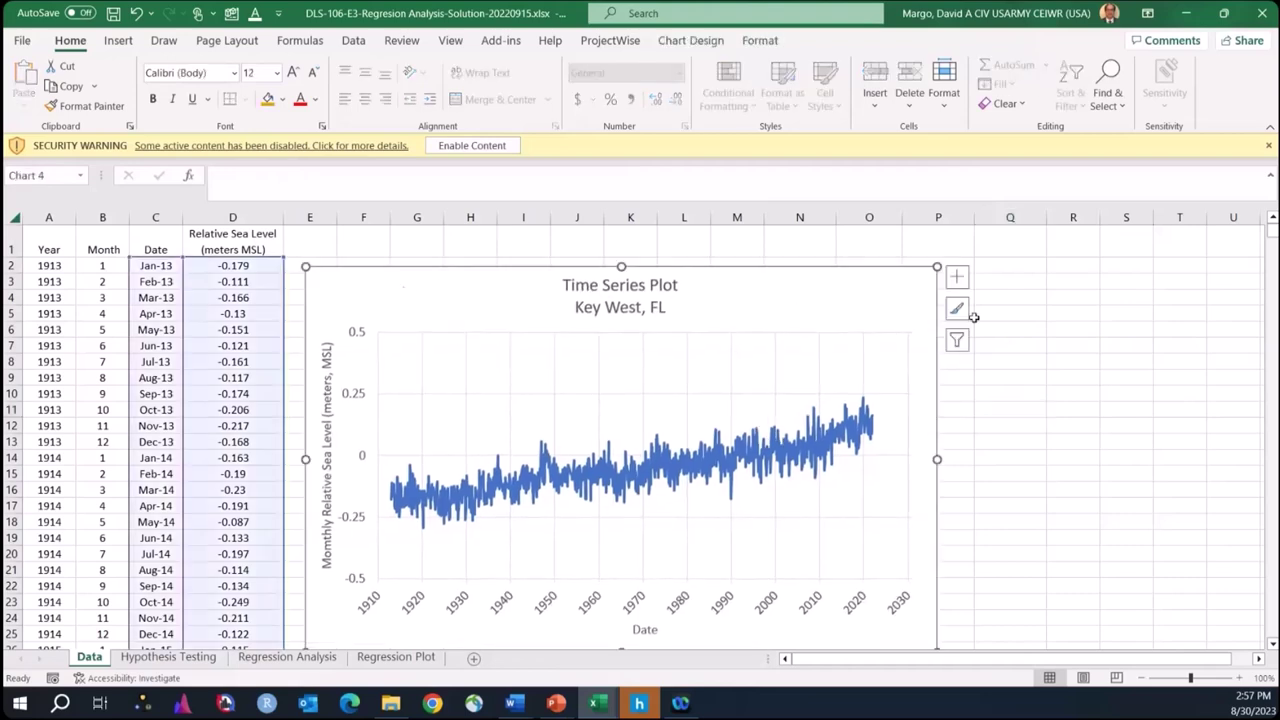
pyautogui.click(1031, 297)
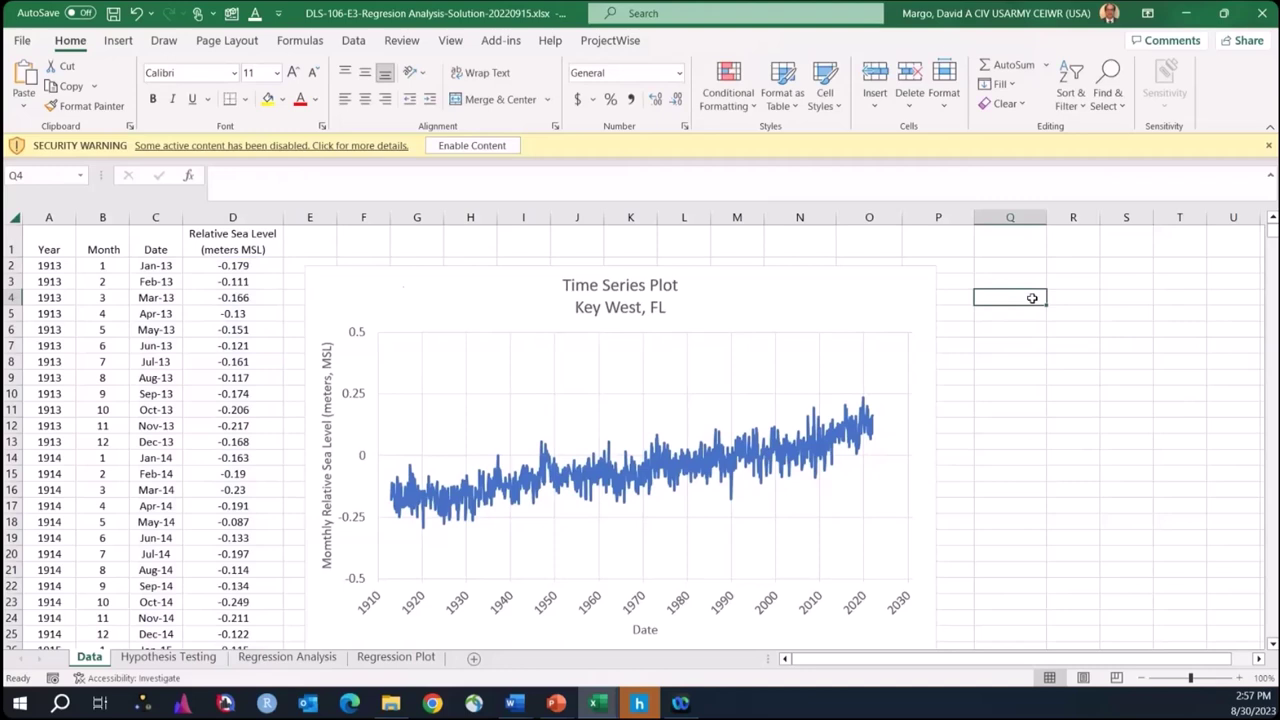
pyautogui.click(1013, 279)
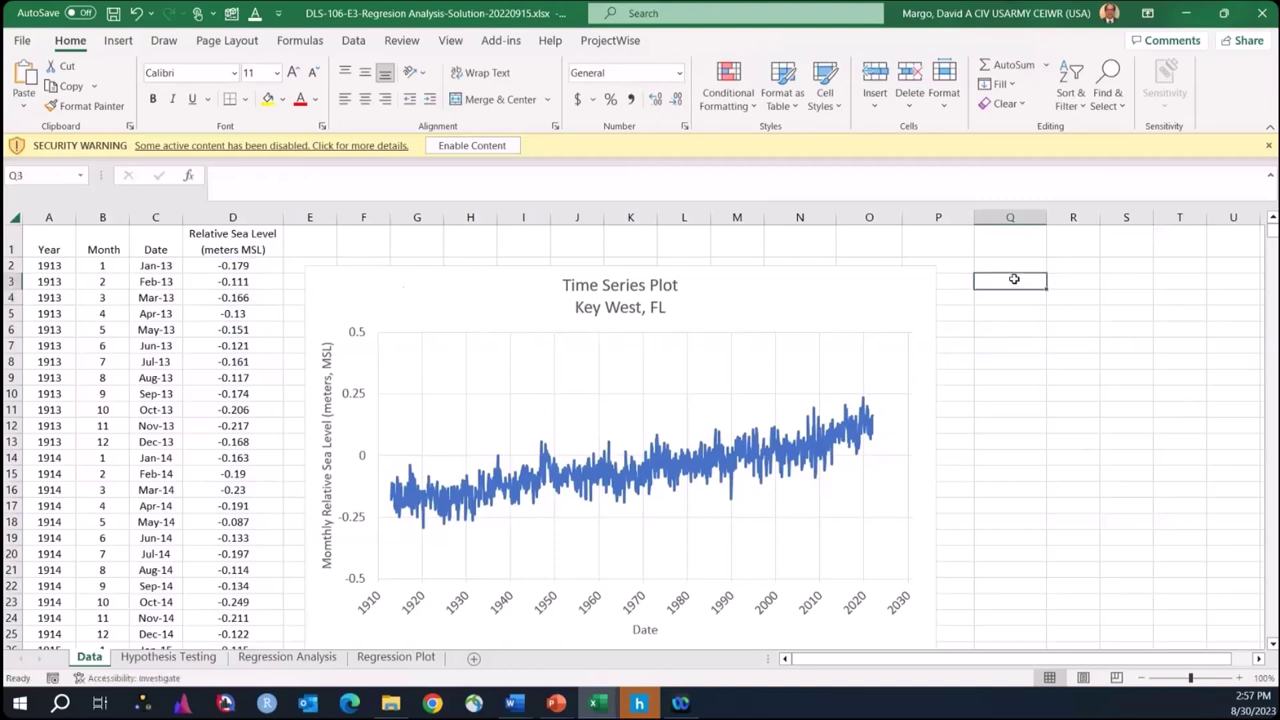